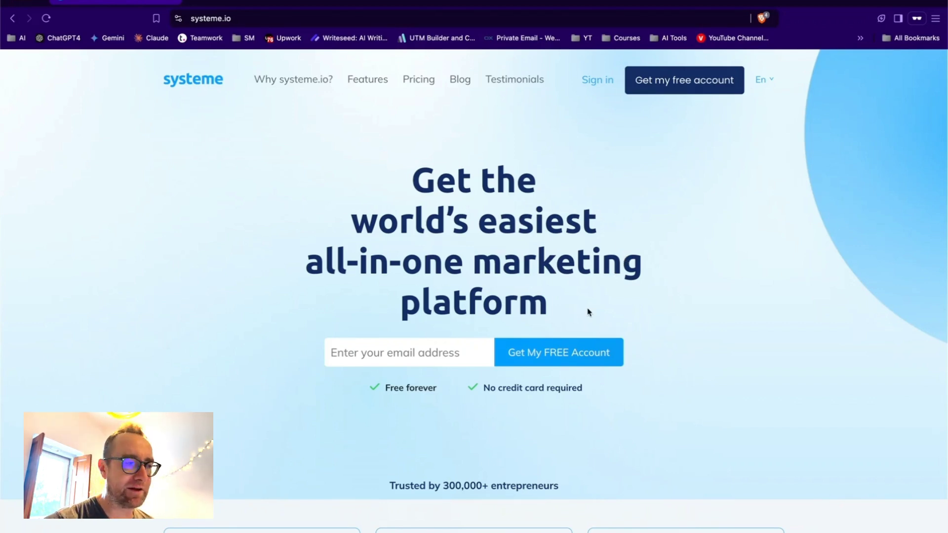
Look through the systeme.io home page's feature sections, from sales funnels and marketing emails to online courses
scroll(616, 293, "down", 6)
scroll(616, 292, "down", 8)
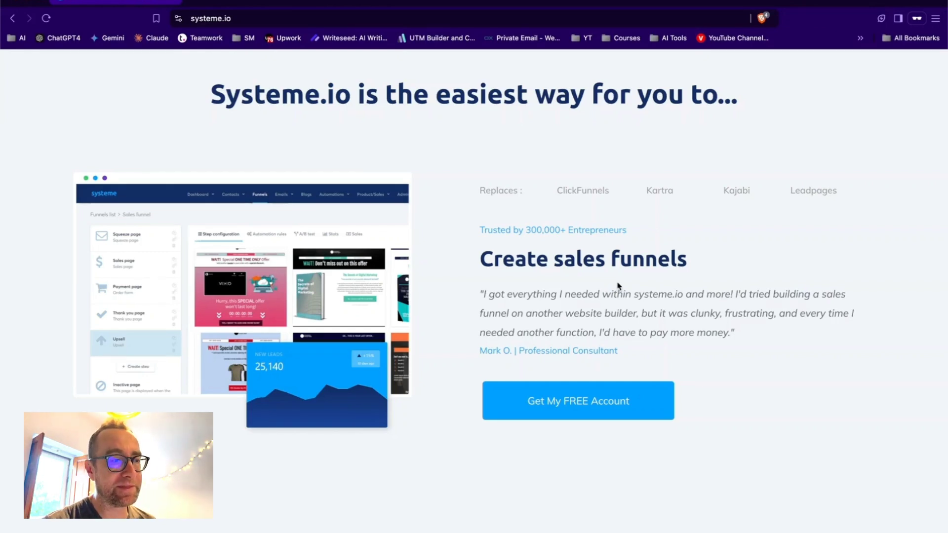
scroll(616, 286, "down", 1)
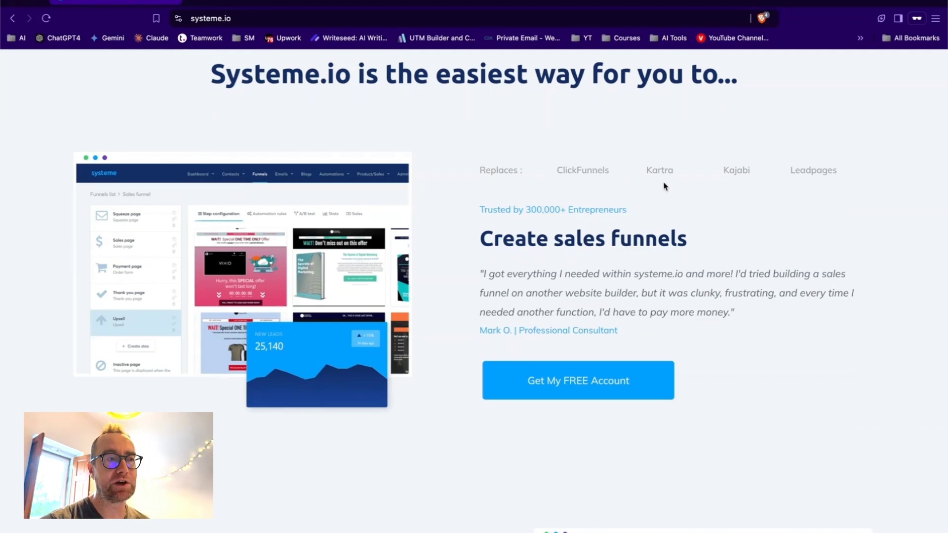
scroll(765, 242, "down", 6)
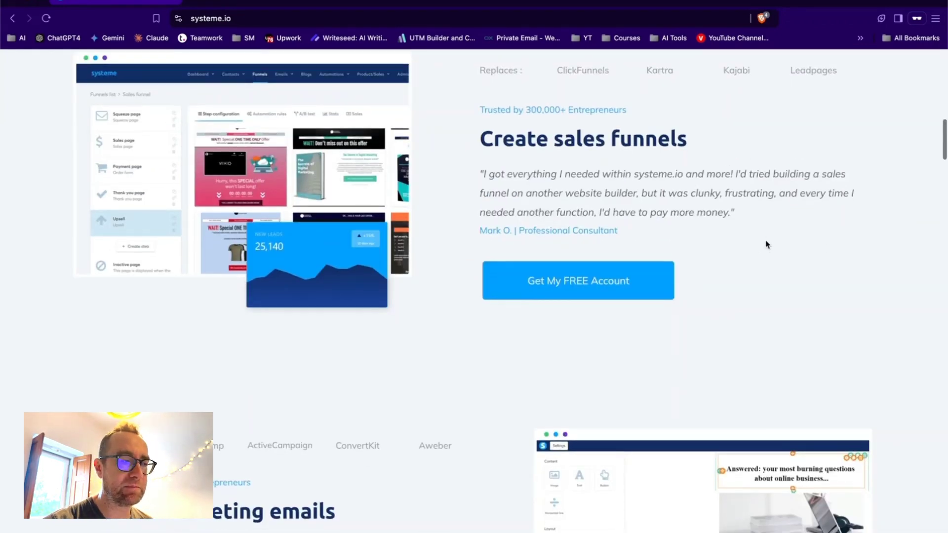
scroll(766, 243, "down", 2)
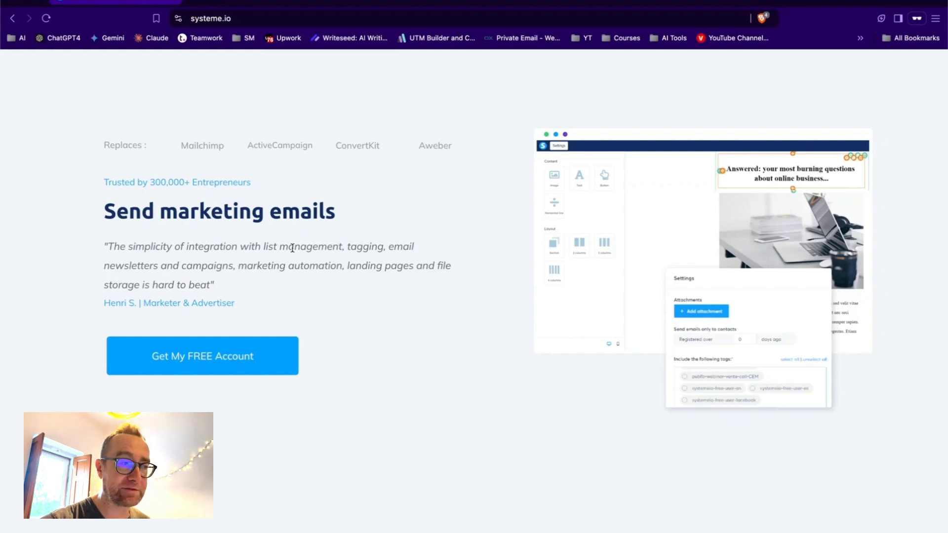
scroll(292, 247, "down", 8)
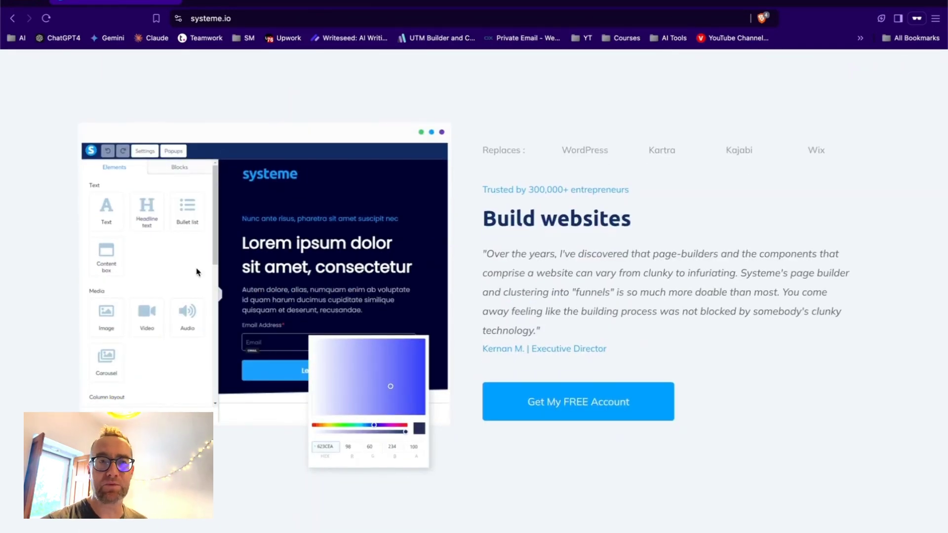
scroll(196, 271, "down", 10)
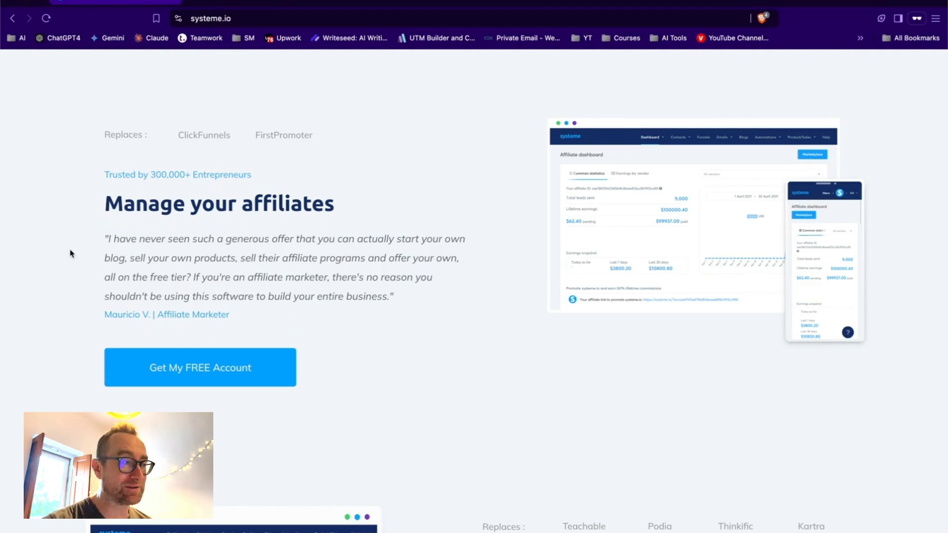
scroll(71, 254, "down", 8)
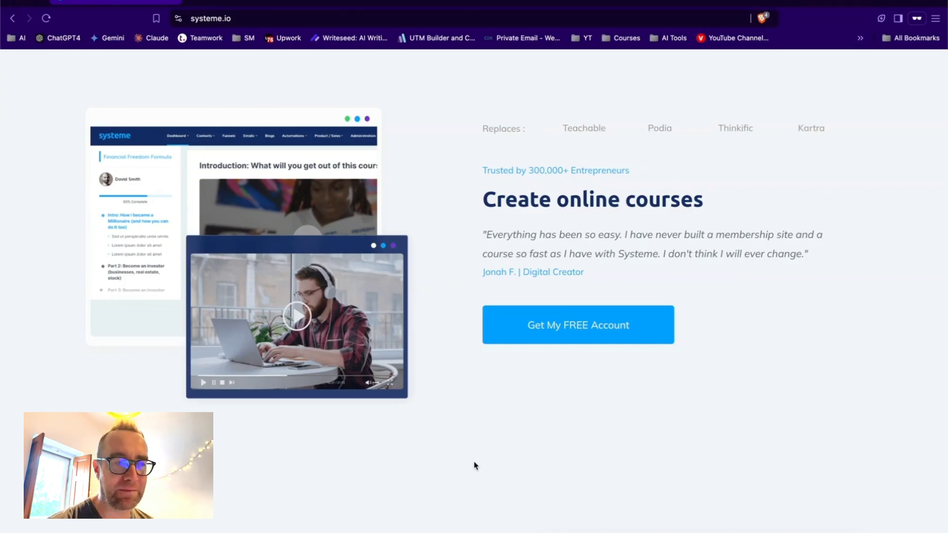
Open the systeme.io pricing page and compare the monthly plan prices and the main limits for contacts, funnels, blogs and courses
scroll(514, 447, "up", 20)
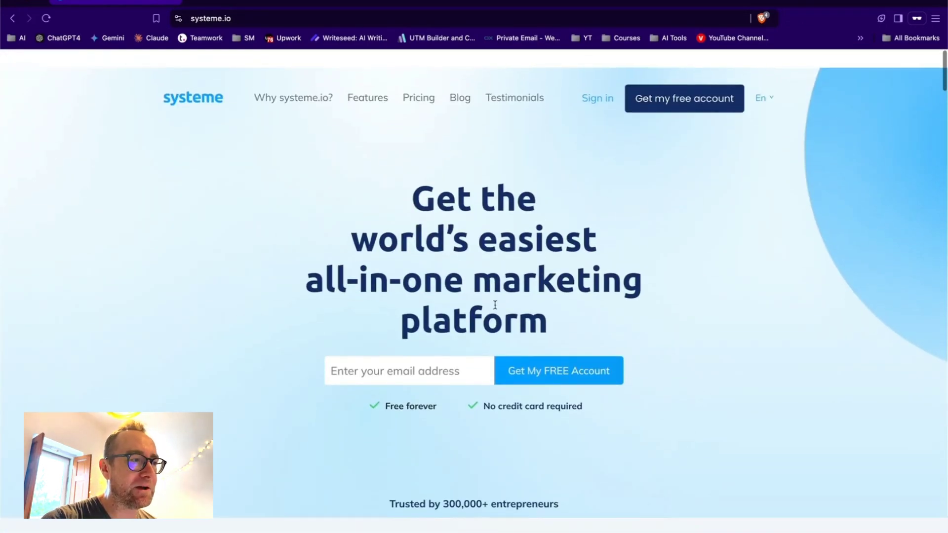
left_click(419, 82)
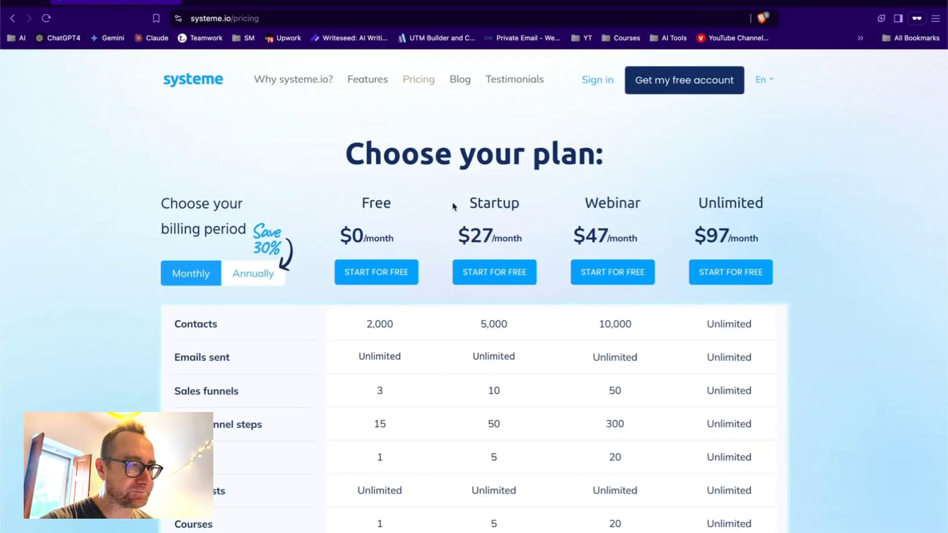
scroll(368, 247, "down", 2)
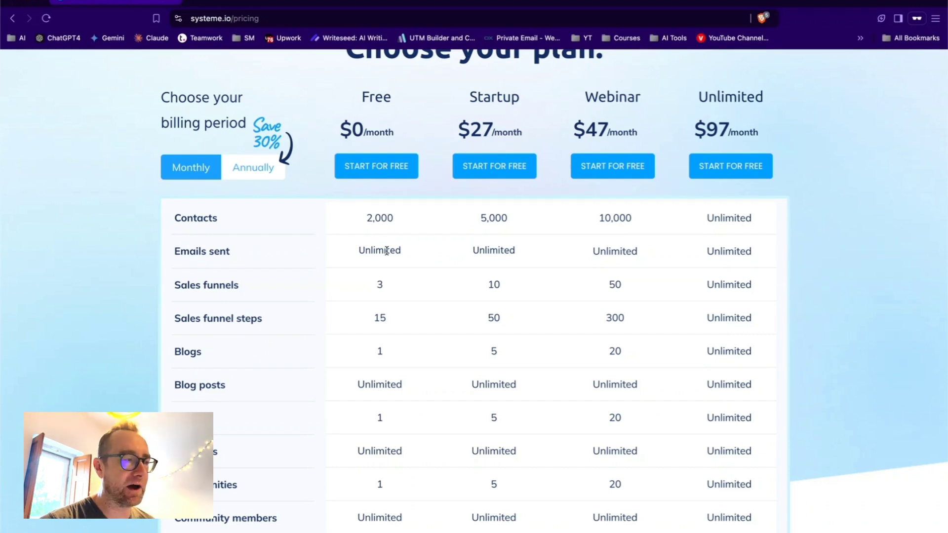
scroll(390, 237, "down", 1)
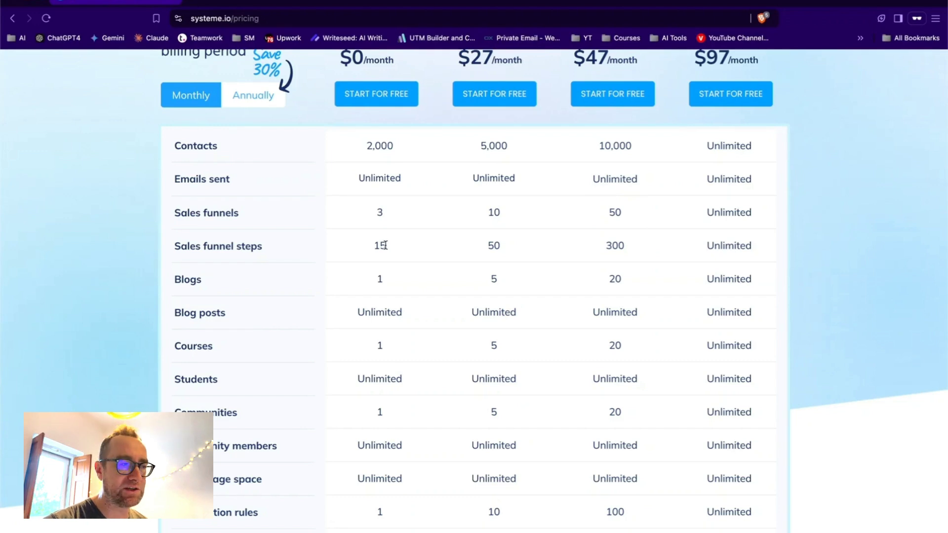
scroll(387, 287, "down", 1)
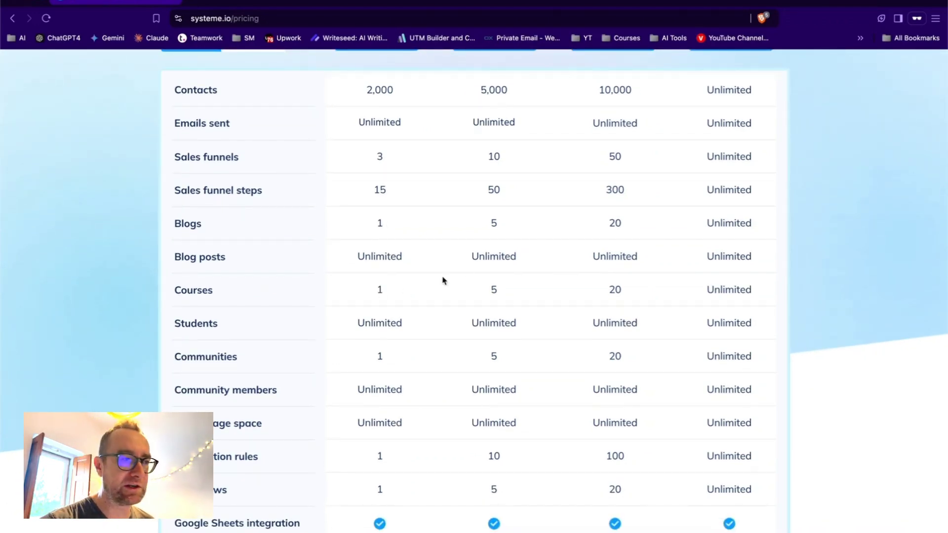
scroll(443, 277, "up", 3)
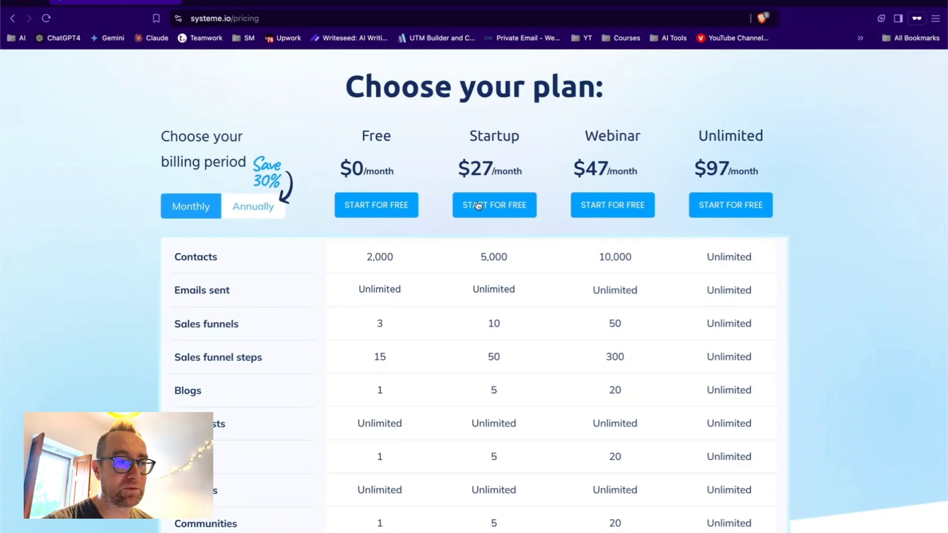
scroll(477, 206, "down", 1)
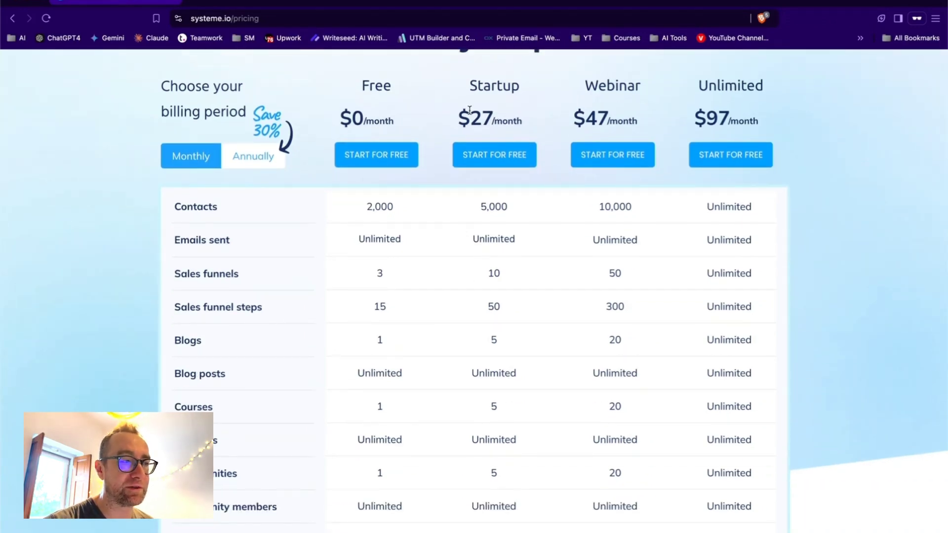
Examine the rest of the plan comparison, including automation rules, workflows, email campaigns, payment integrations and support
scroll(460, 309, "down", 5)
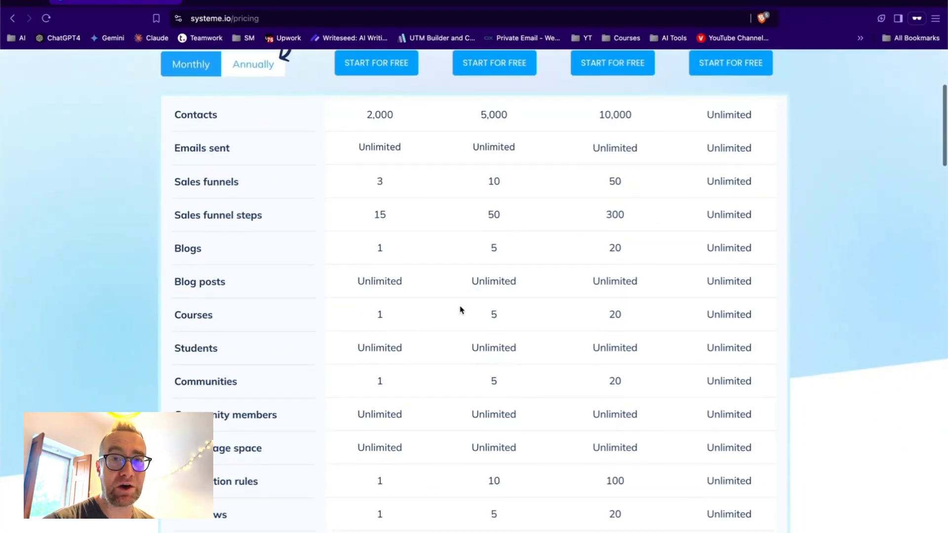
scroll(461, 310, "down", 1)
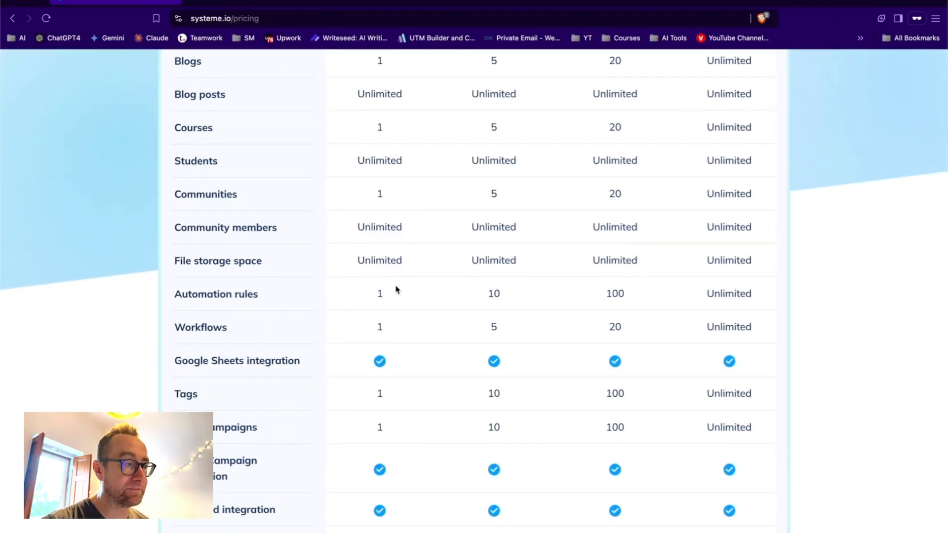
scroll(396, 292, "down", 3)
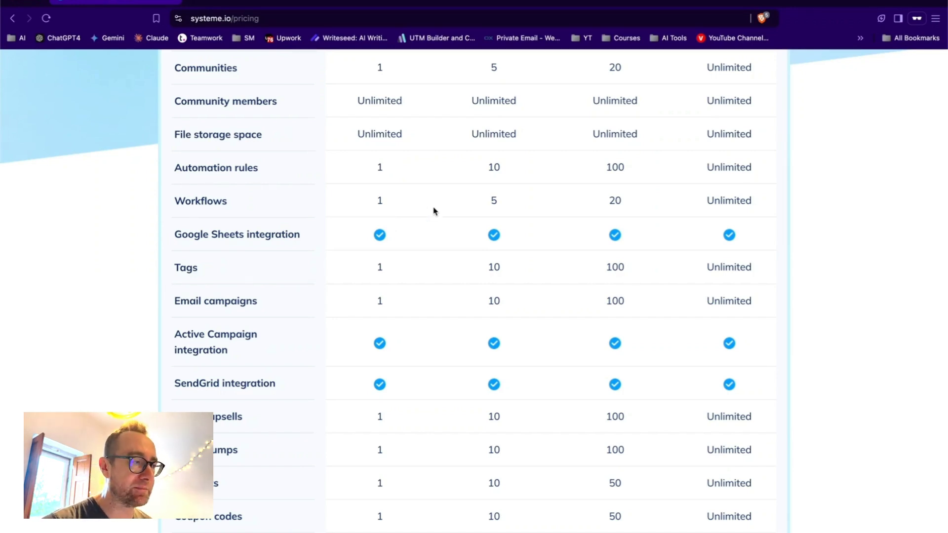
scroll(410, 292, "down", 1)
scroll(410, 291, "down", 3)
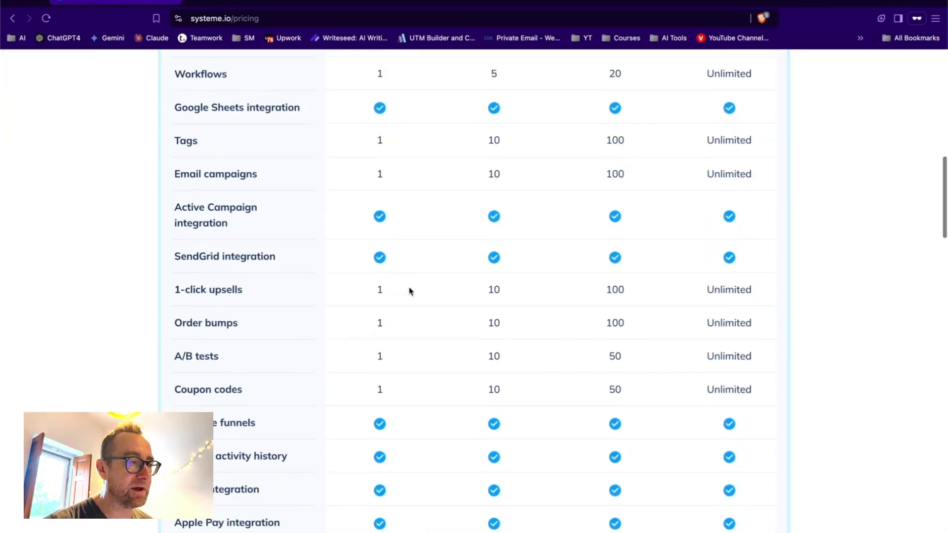
scroll(399, 273, "down", 2)
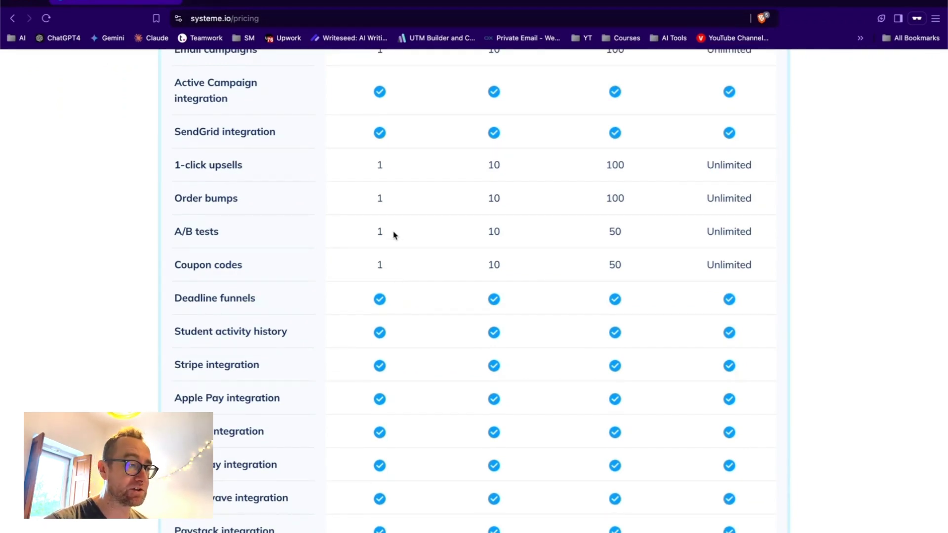
scroll(395, 235, "down", 4)
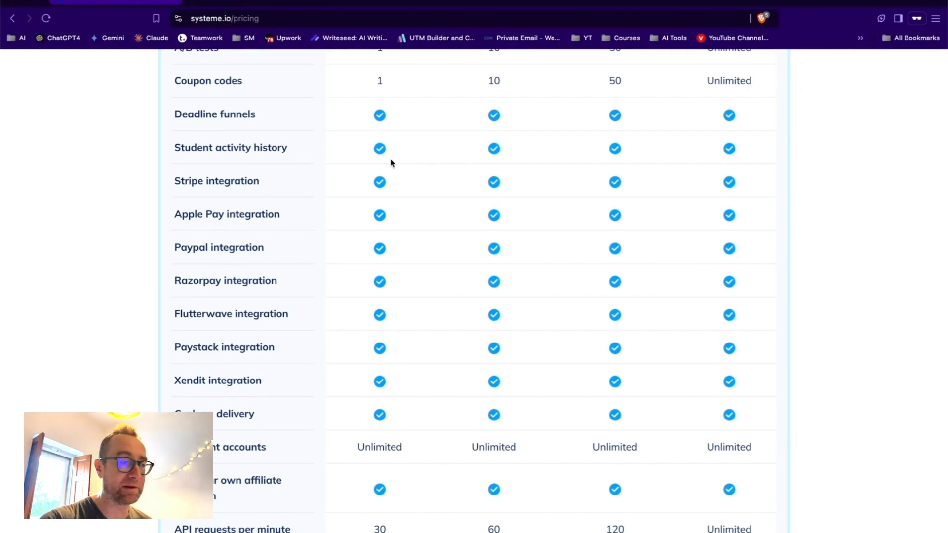
scroll(391, 163, "down", 3)
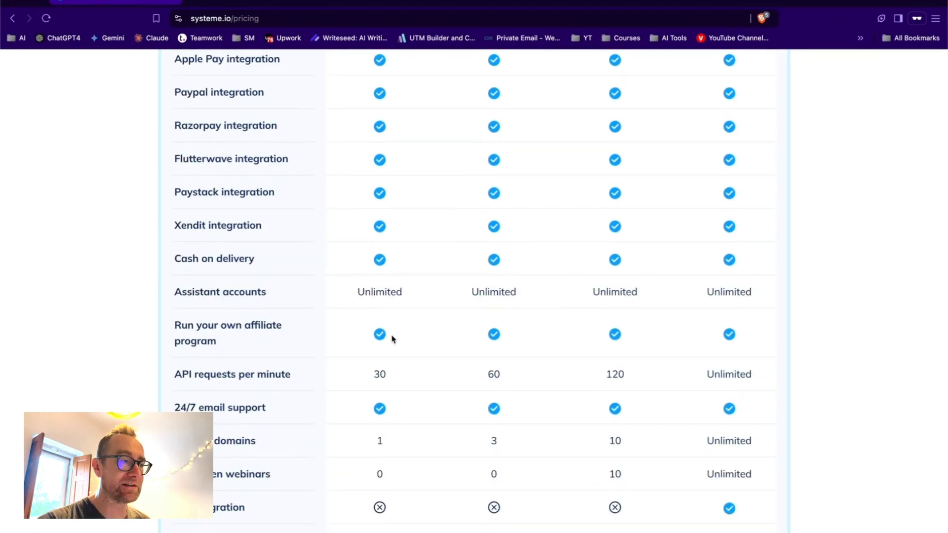
scroll(381, 341, "down", 4)
scroll(377, 342, "down", 6)
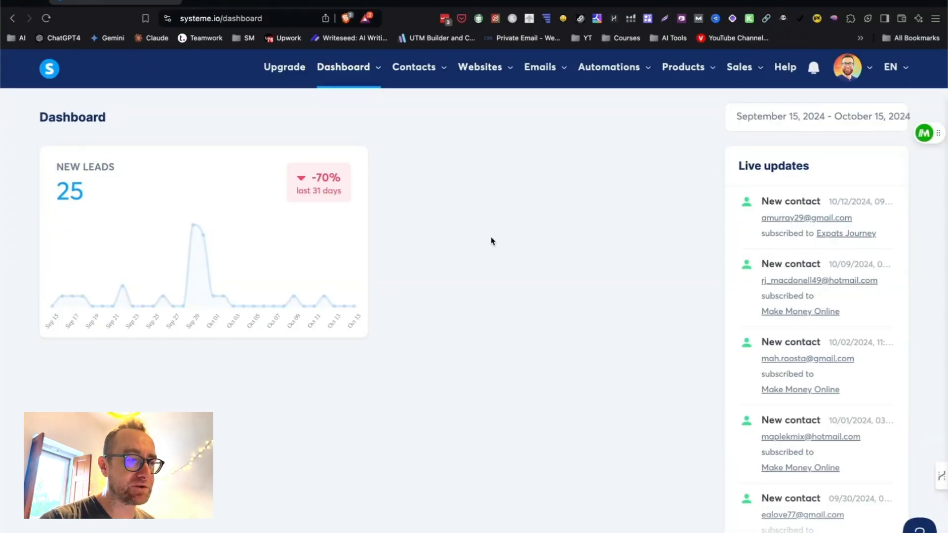
Switch to Craft, skim the guide on moving or staying in Portugal, and put its window away
left_click(308, 523)
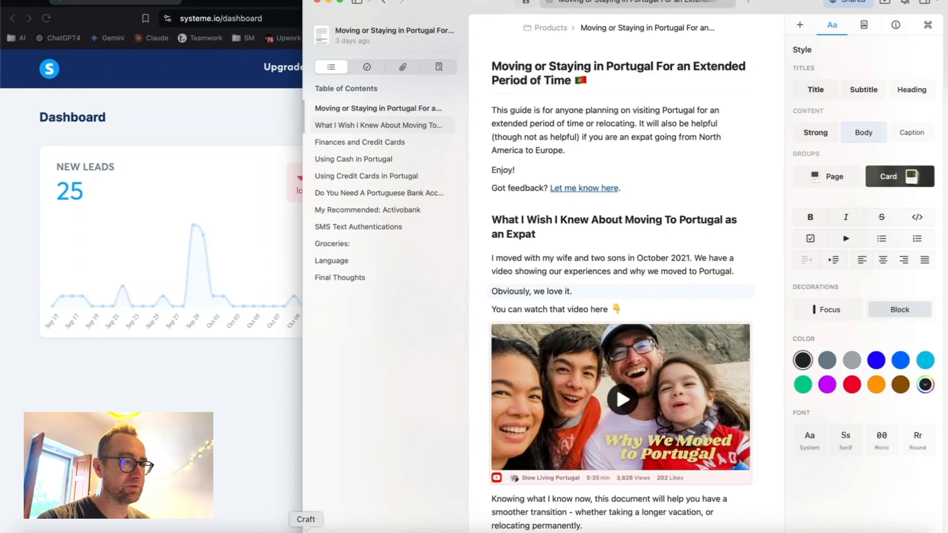
scroll(558, 119, "down", 1)
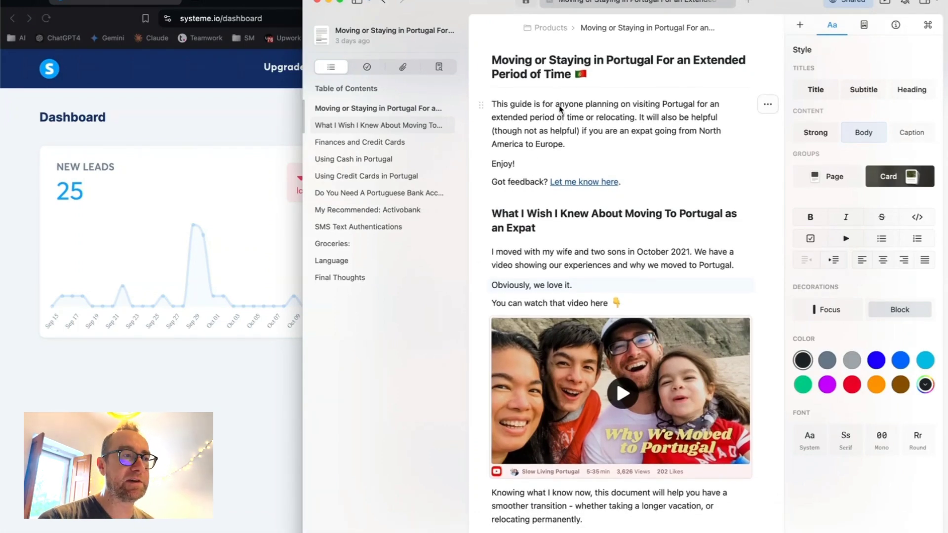
scroll(560, 107, "down", 8)
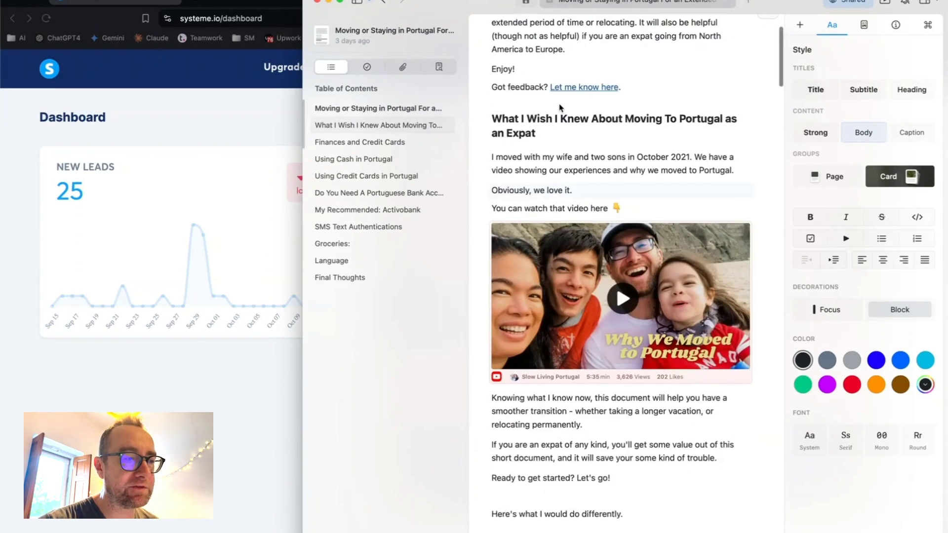
scroll(543, 128, "down", 18)
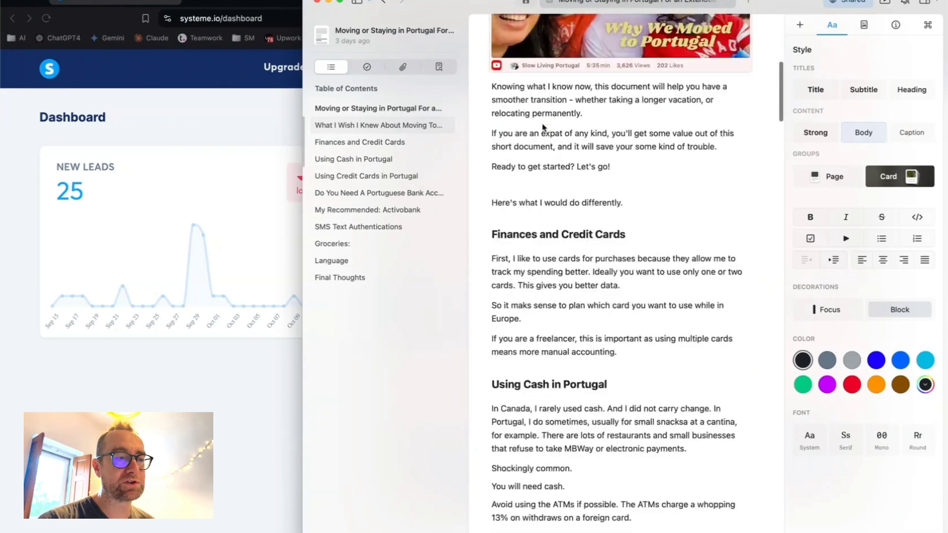
scroll(543, 127, "up", 20)
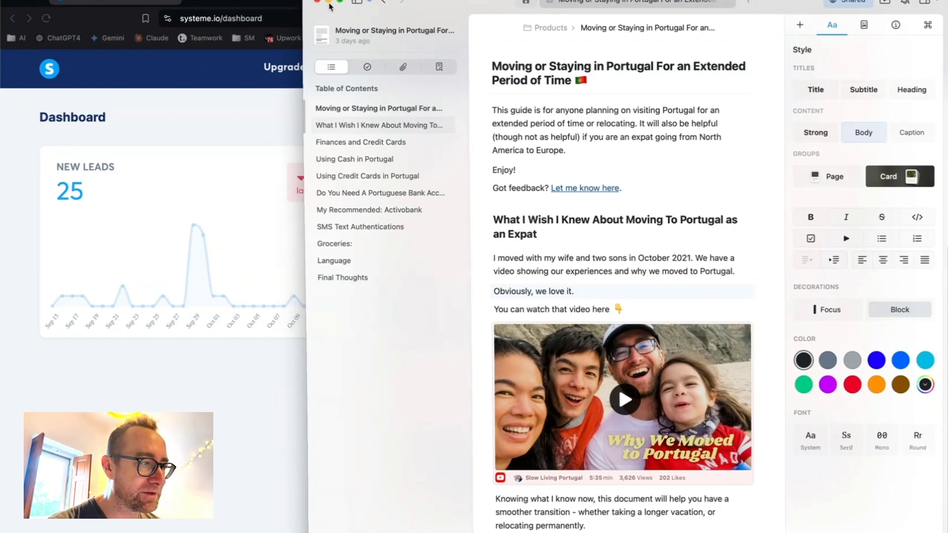
left_click(329, 4)
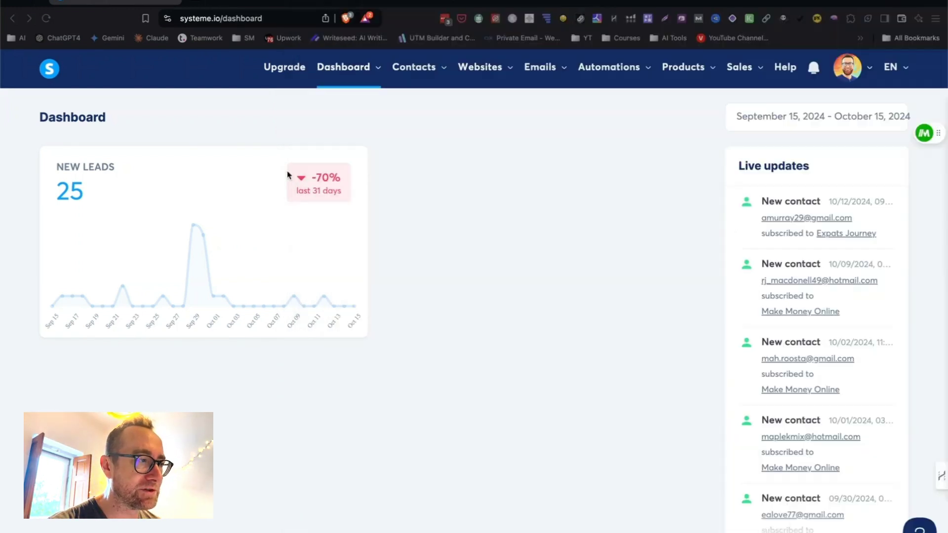
Open the list of email campaigns in the systeme.io account
left_click(553, 77)
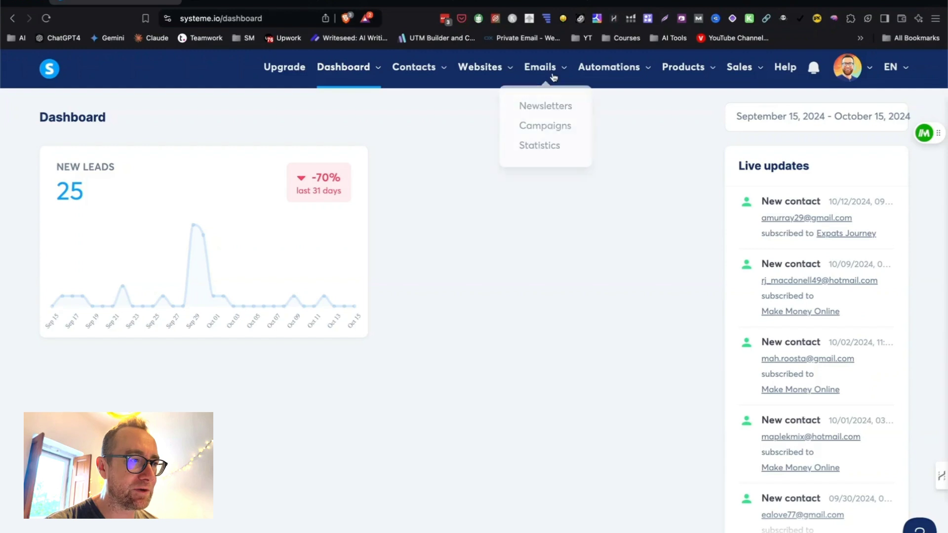
left_click(545, 126)
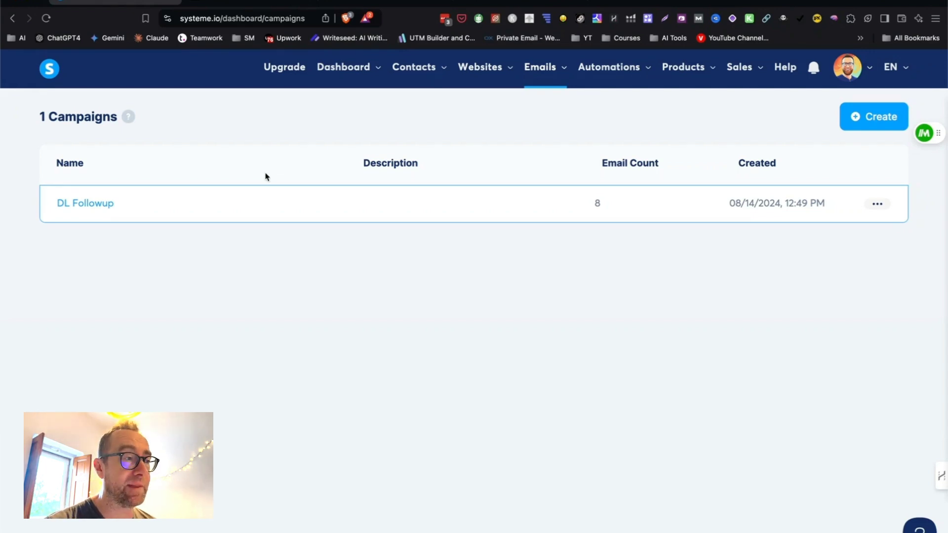
mouse_move(337, 73)
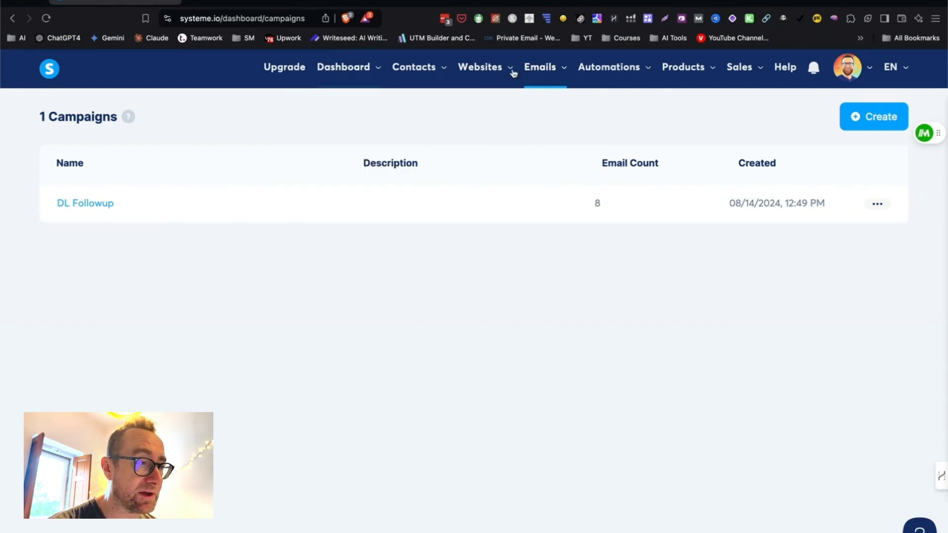
mouse_move(538, 70)
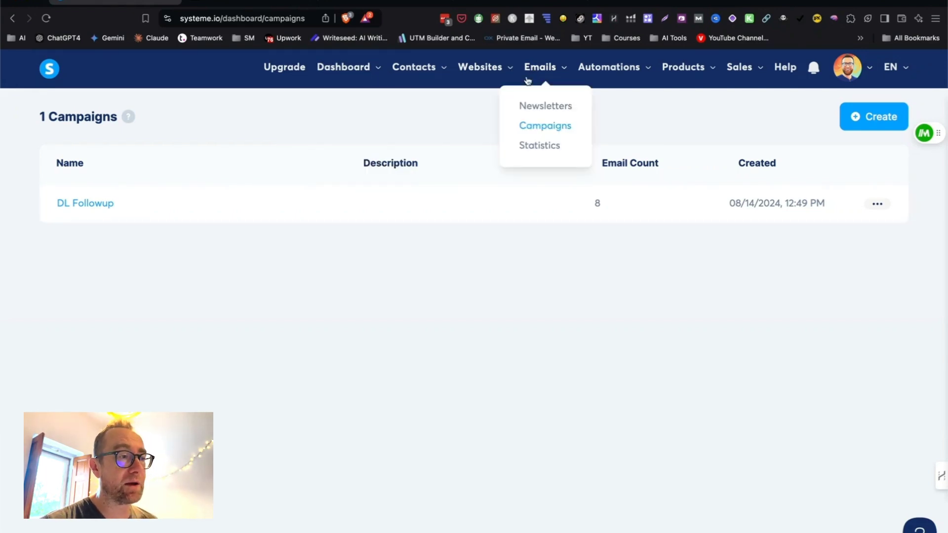
Open the sales funnels list and start a new funnel named "Digital Nomad"
mouse_move(461, 69)
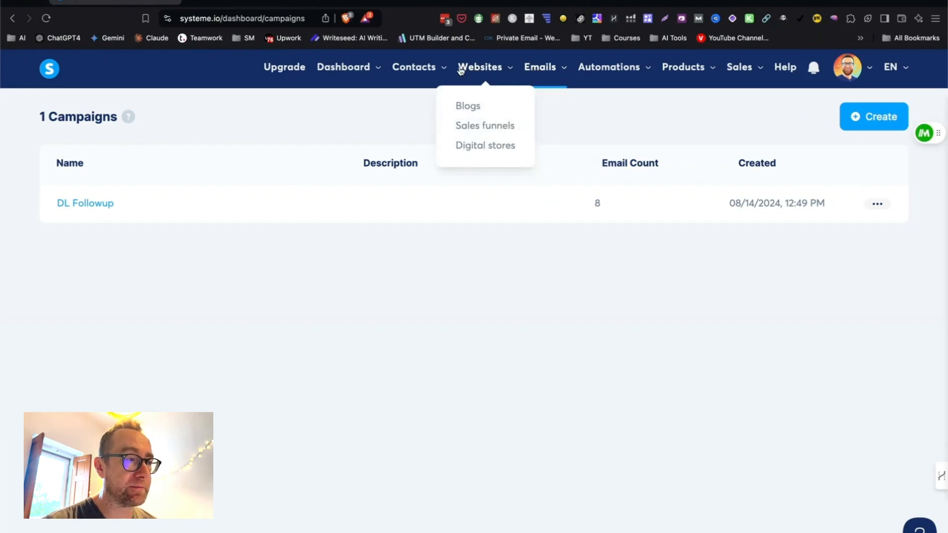
left_click(472, 125)
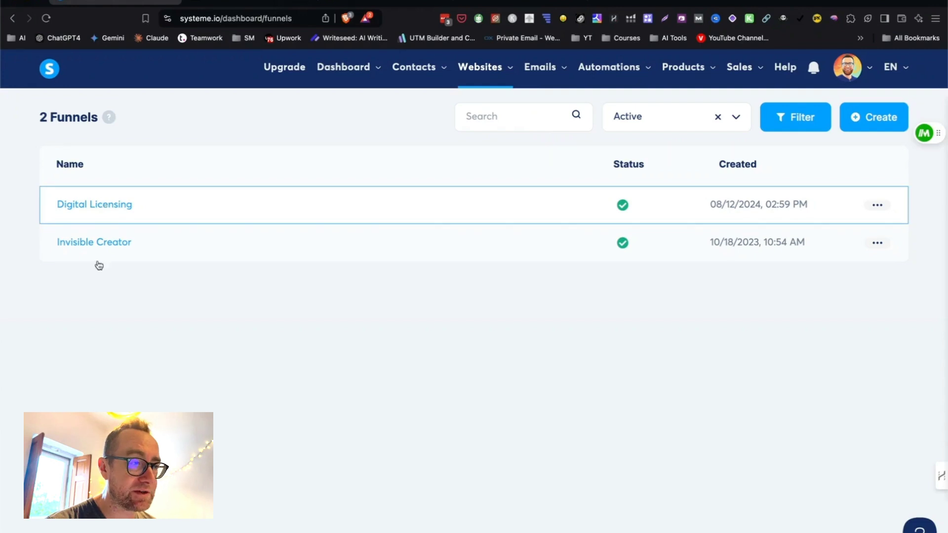
left_click(864, 118)
left_click(365, 195)
type("Digital Nomad")
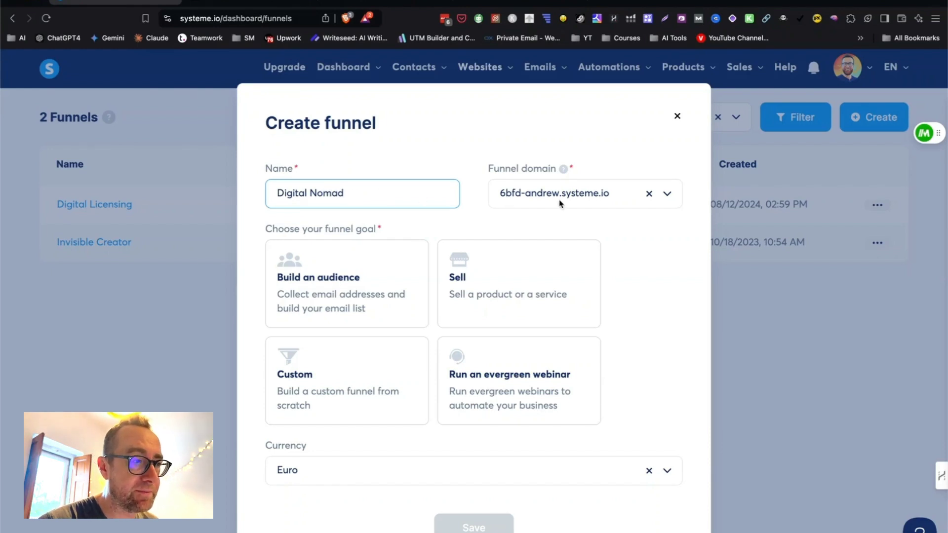
left_click(673, 197)
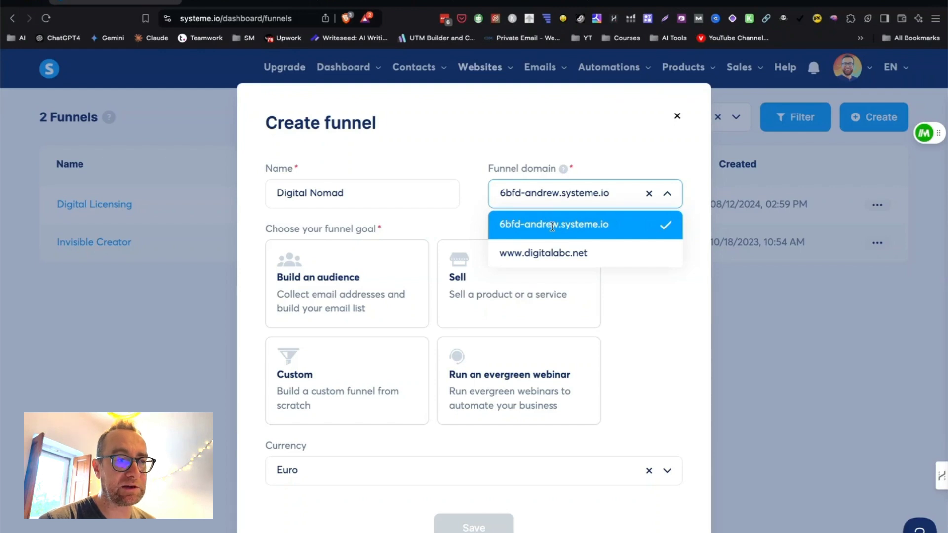
left_click(579, 253)
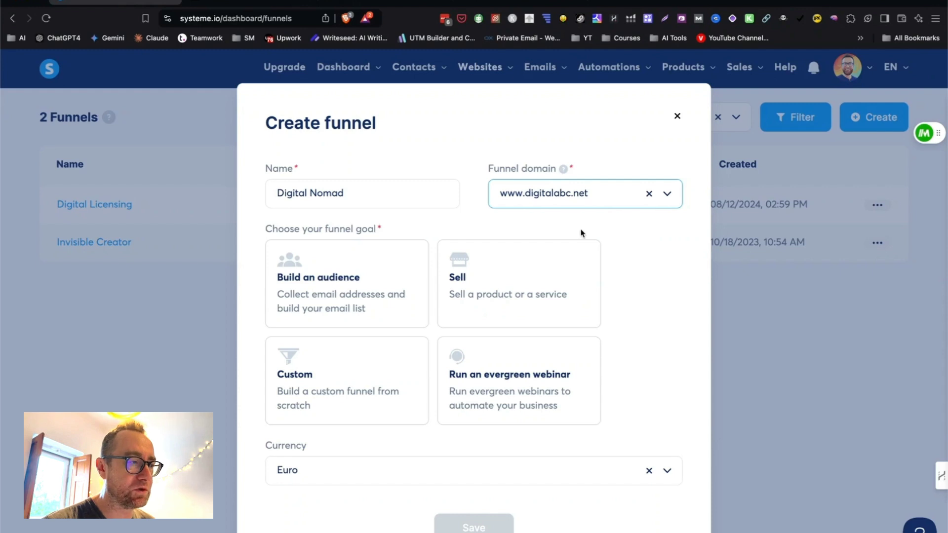
scroll(444, 290, "down", 1)
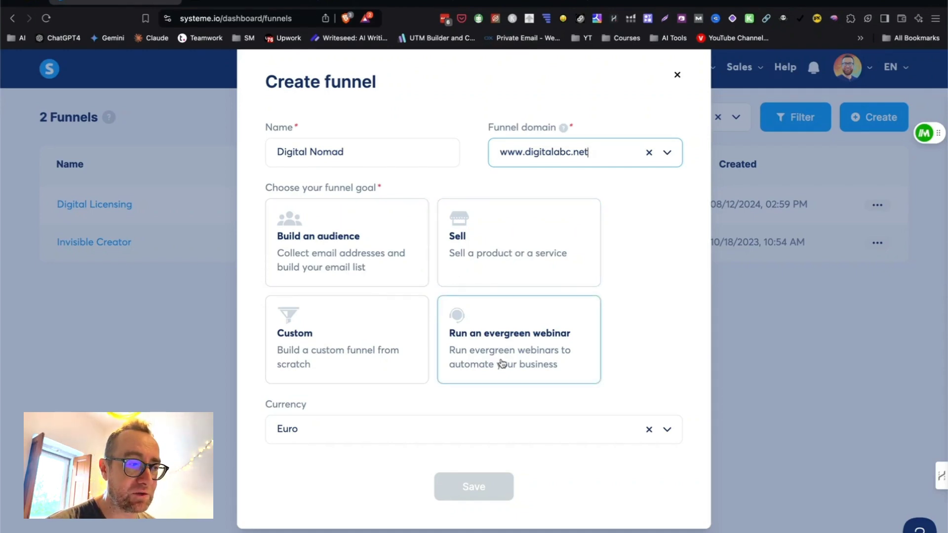
Set the funnel's currency to U.S. Dollar
left_click(329, 430)
scroll(345, 339, "down", 3)
scroll(346, 345, "down", 10)
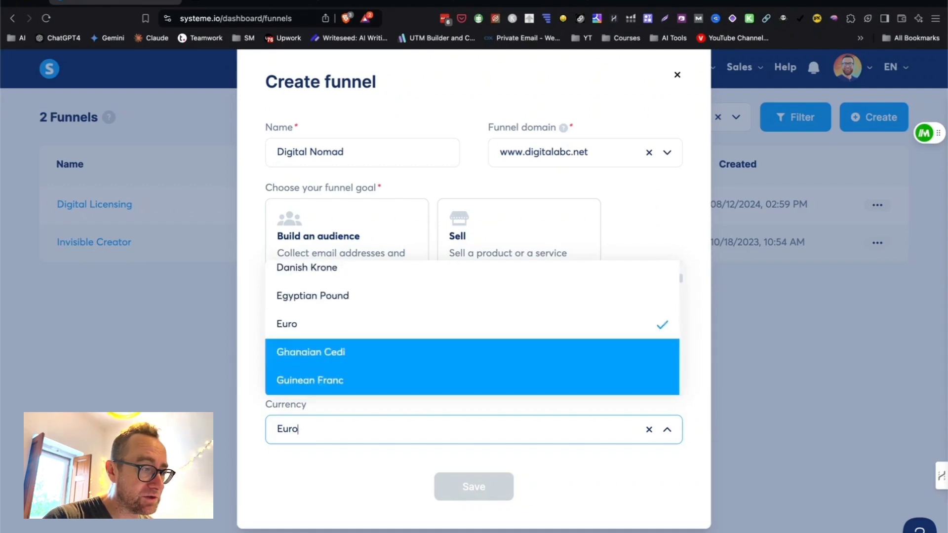
scroll(346, 352, "down", 10)
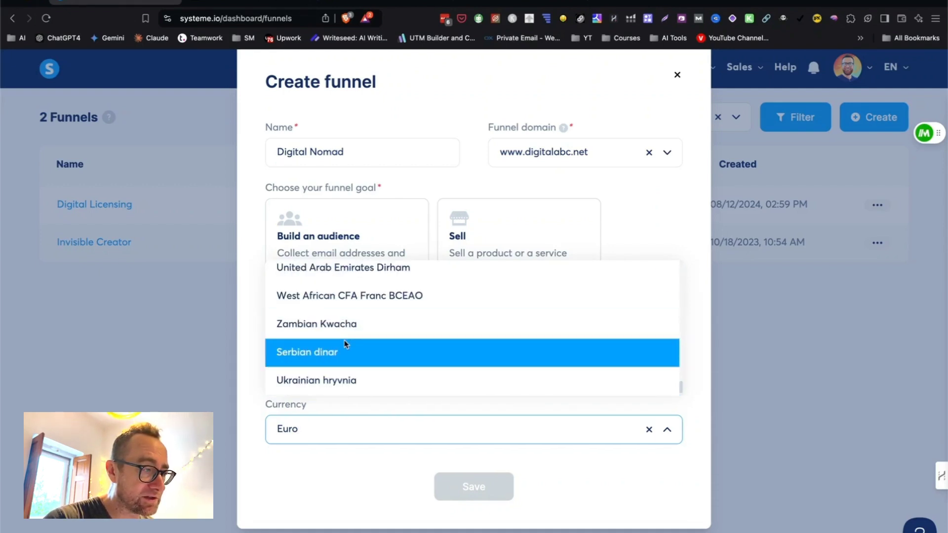
scroll(345, 321, "up", 2)
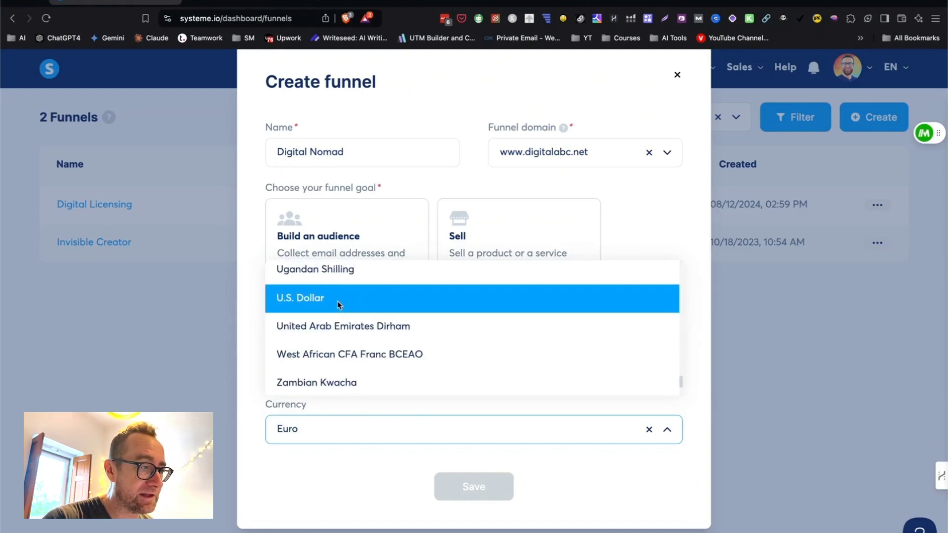
left_click(339, 308)
Save the funnel with the goal "Build an audience" and open the Digital Nomad funnel's step configuration
left_click(335, 271)
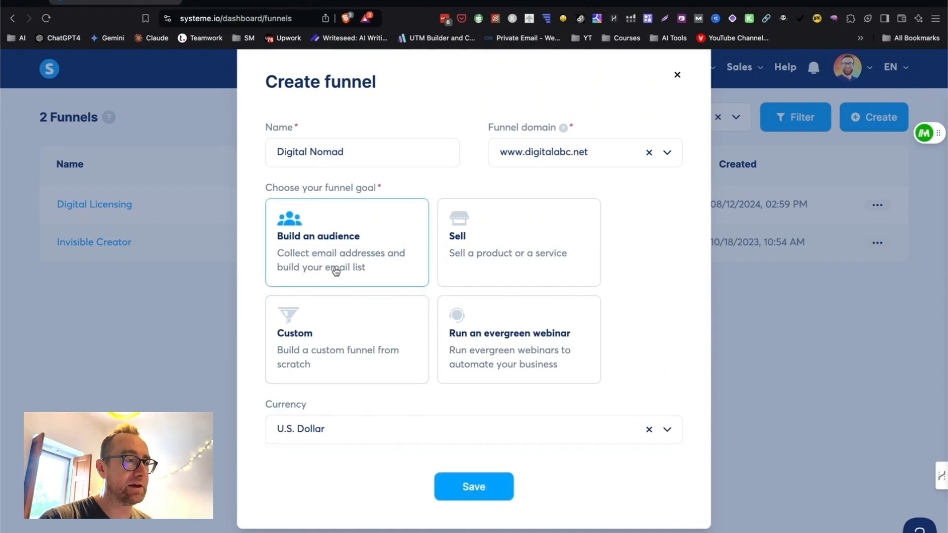
left_click(469, 486)
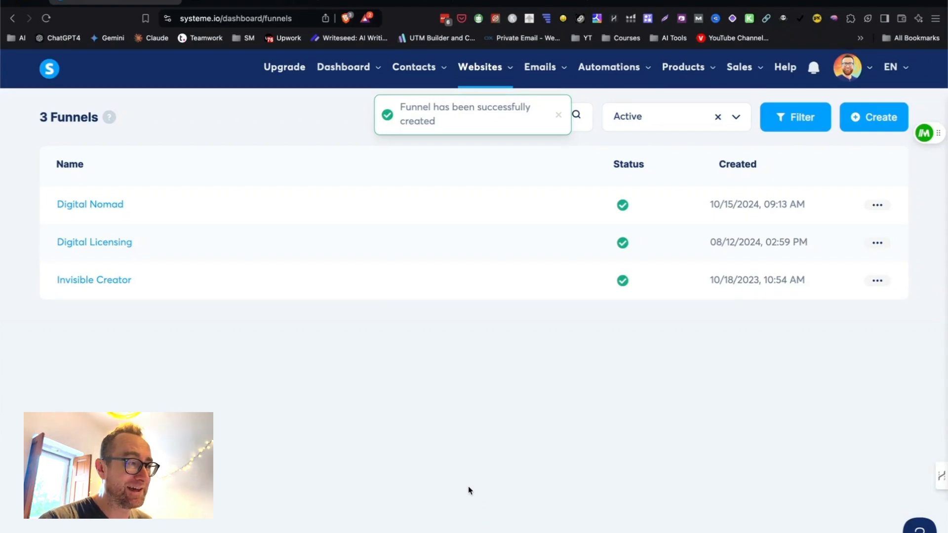
left_click(111, 204)
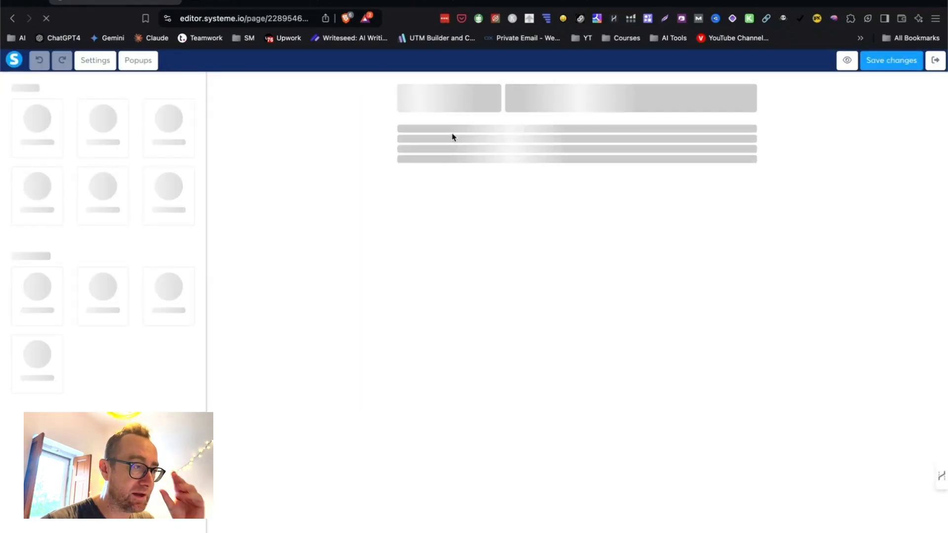
left_click(936, 62)
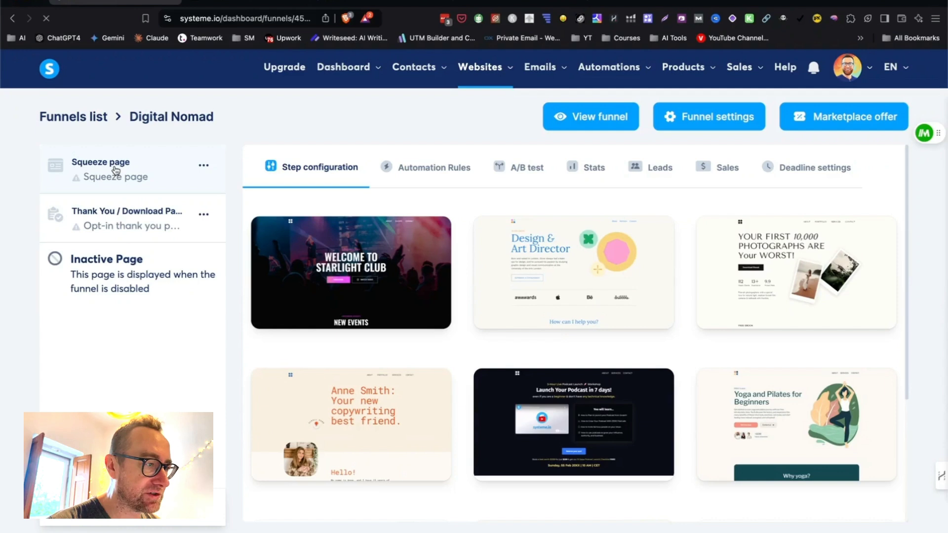
Look over the squeeze page templates and show 30 of them per page
mouse_move(580, 405)
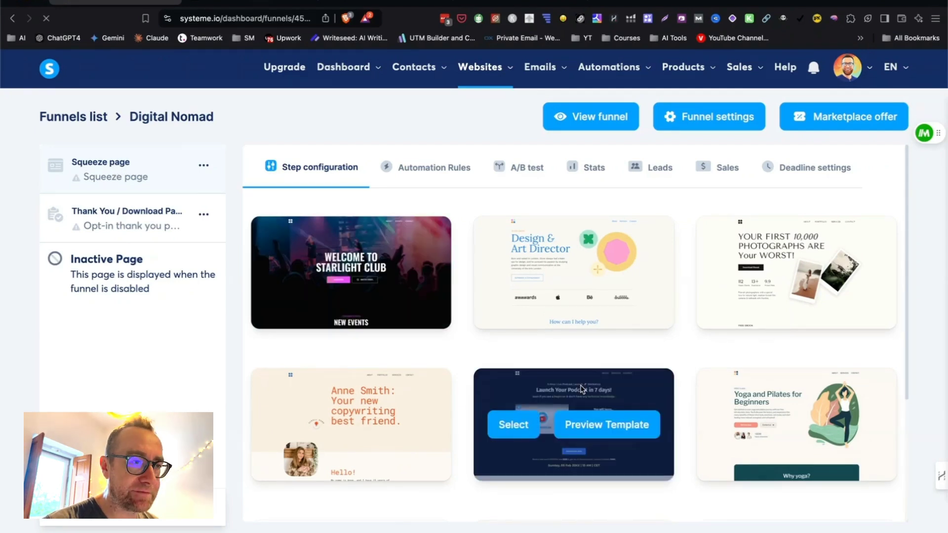
scroll(582, 390, "down", 1)
scroll(582, 389, "down", 3)
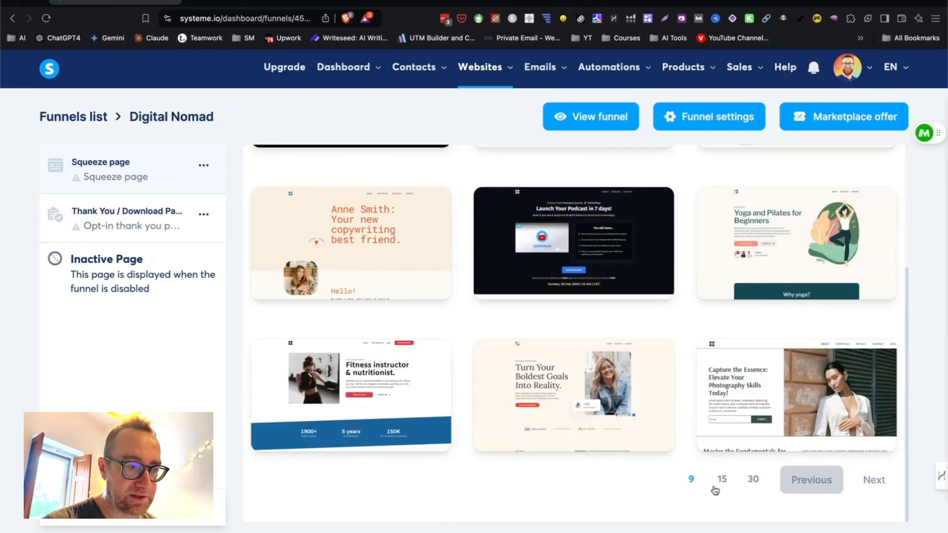
left_click(750, 480)
mouse_move(653, 400)
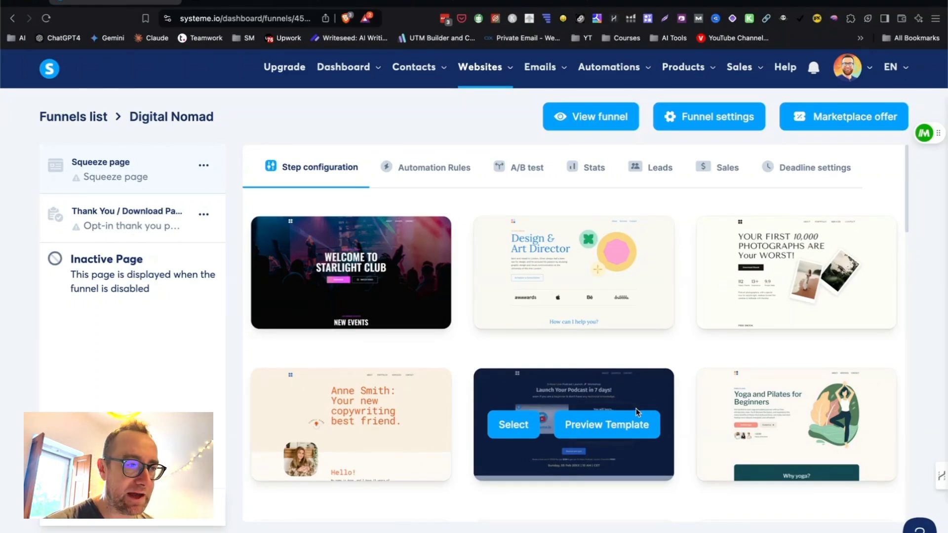
Preview the "Yoga and Pilates for Beginners" template down to its footer and return to the template gallery
scroll(637, 412, "down", 1)
mouse_move(761, 365)
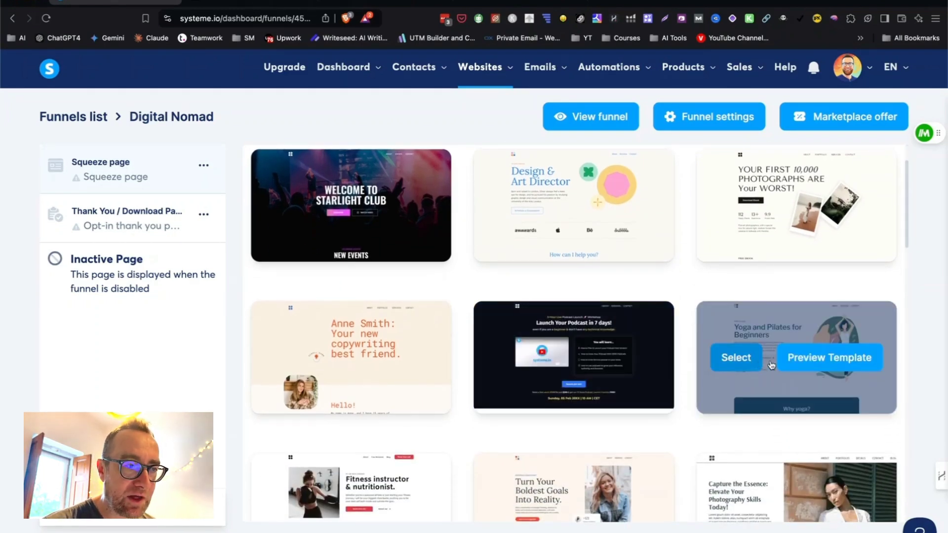
left_click(809, 359)
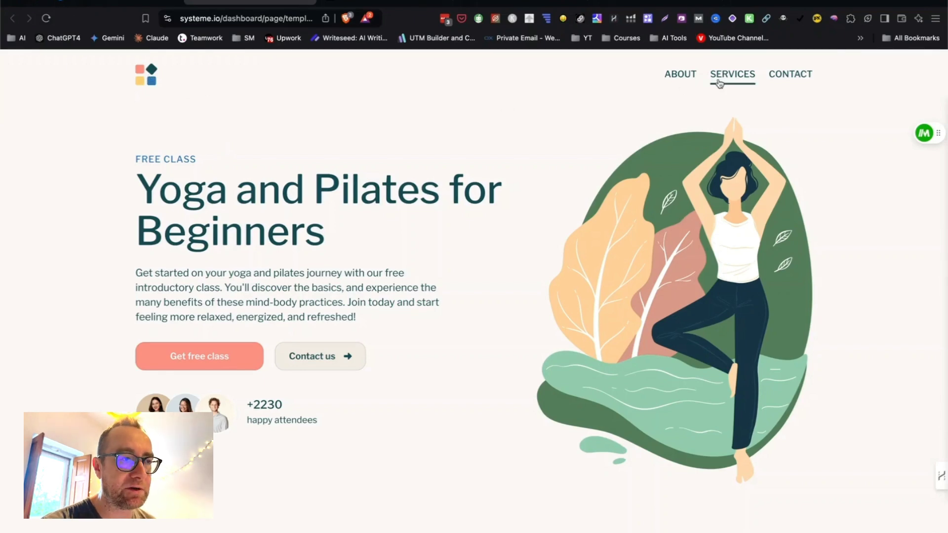
scroll(642, 180, "down", 15)
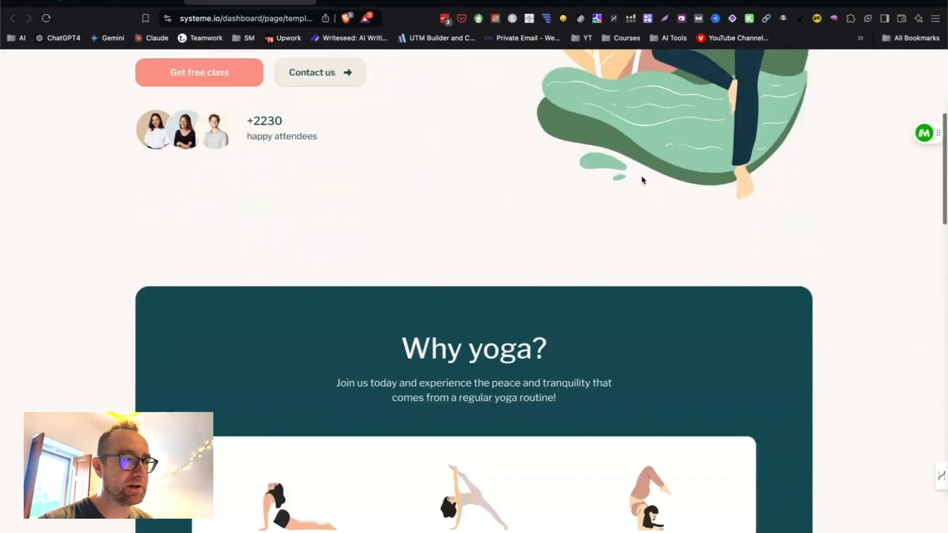
scroll(643, 180, "up", 1)
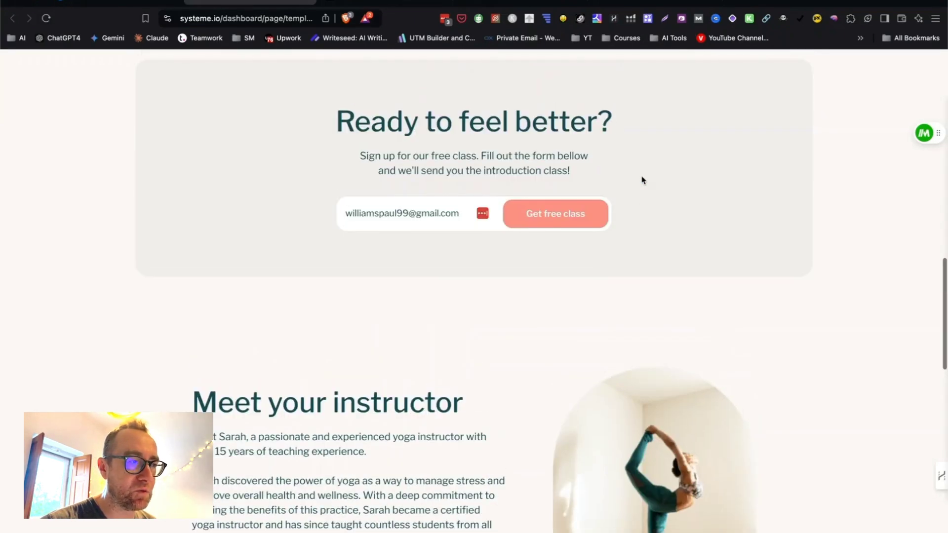
scroll(485, 221, "down", 15)
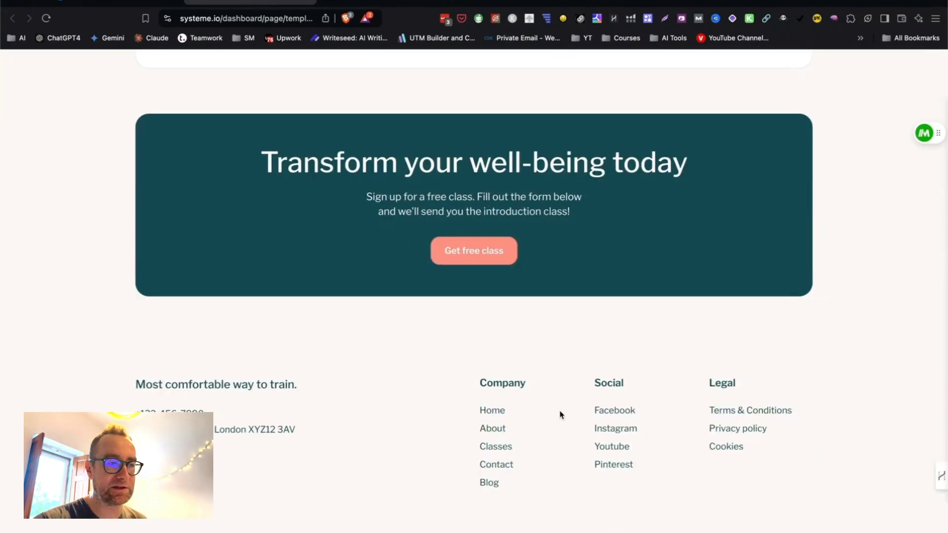
left_click(125, 2)
Browse the first four pages of squeeze page templates for a suitable opt-in design
scroll(673, 362, "down", 8)
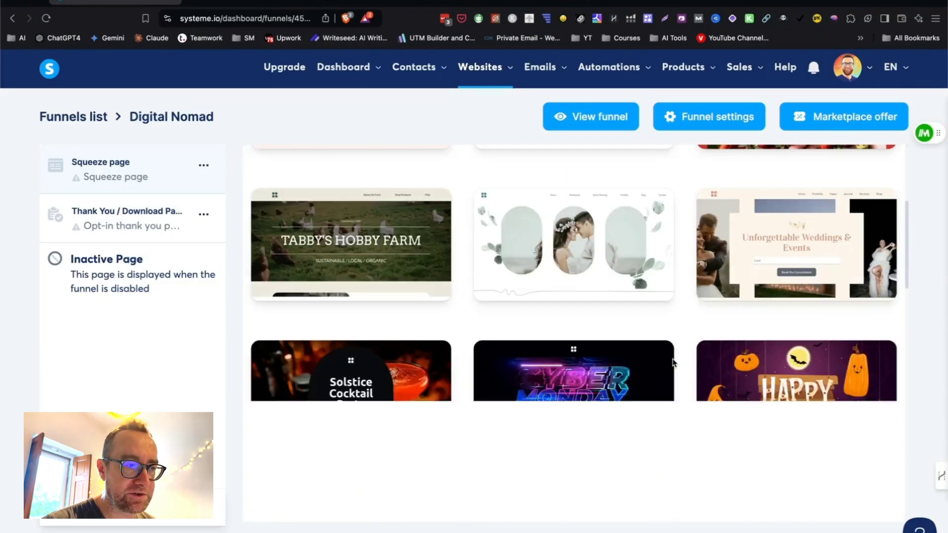
scroll(673, 361, "down", 3)
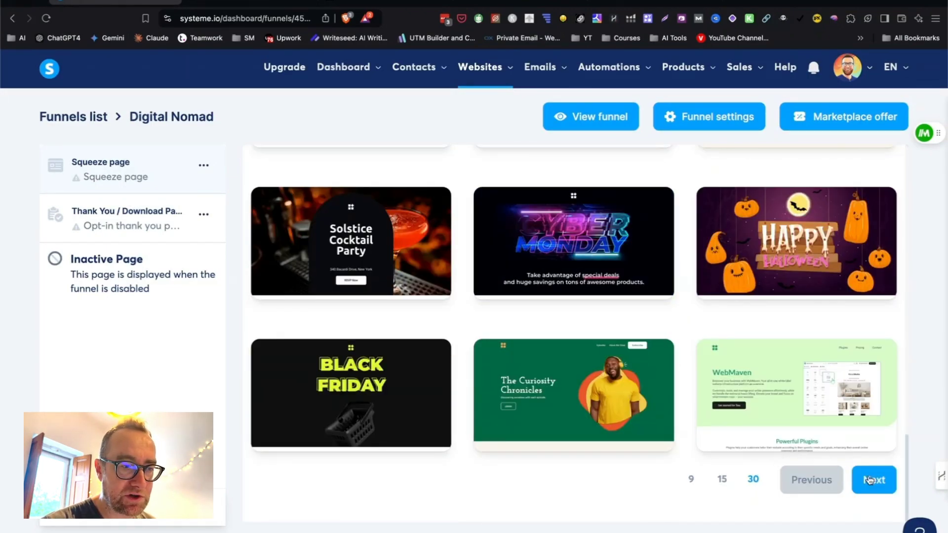
left_click(869, 480)
scroll(769, 419, "down", 5)
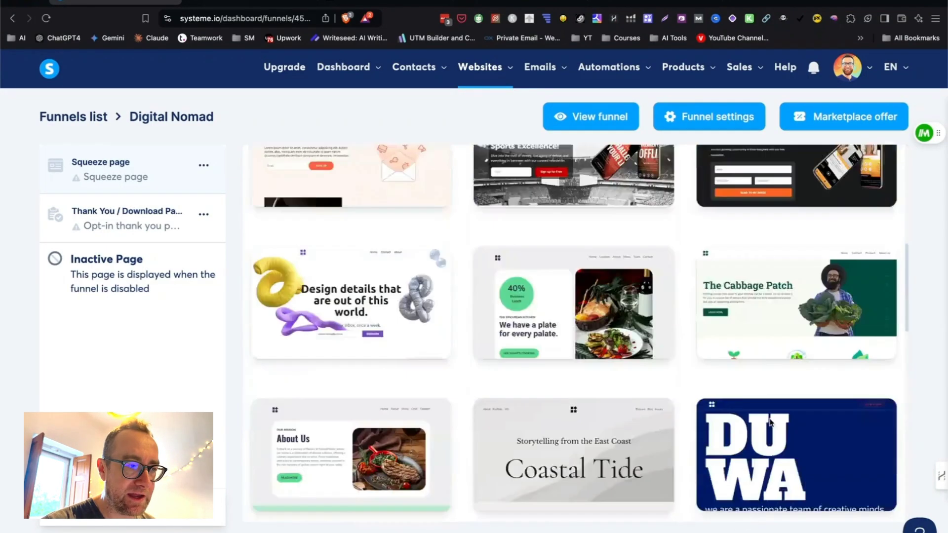
scroll(769, 419, "down", 12)
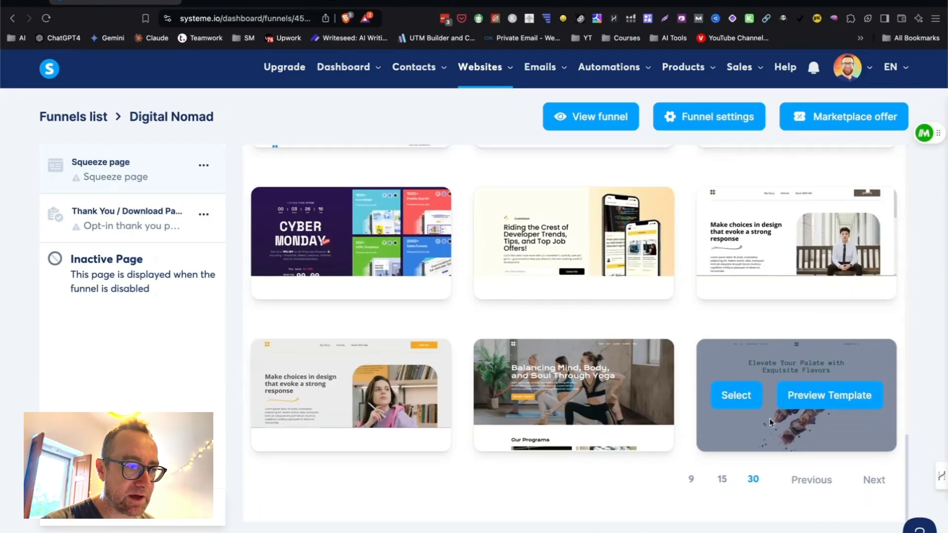
left_click(869, 480)
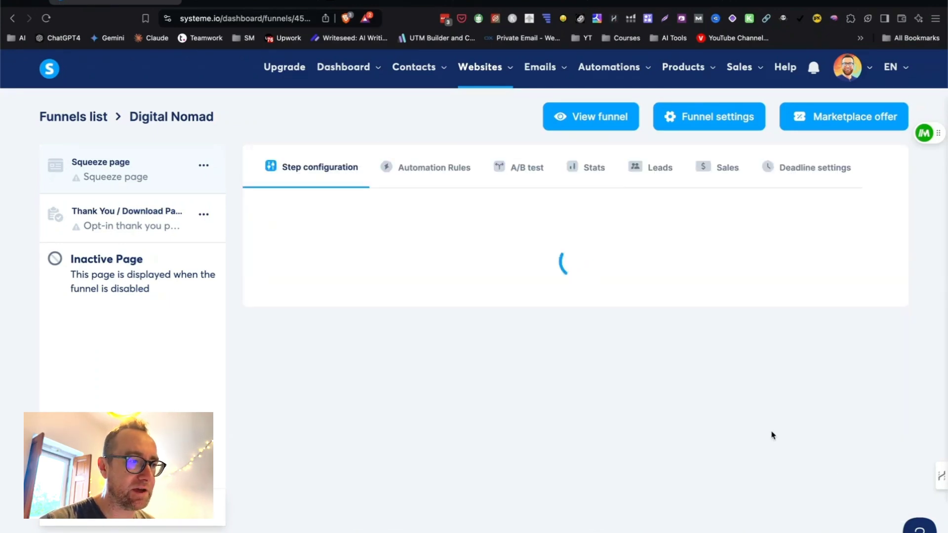
scroll(660, 377, "down", 10)
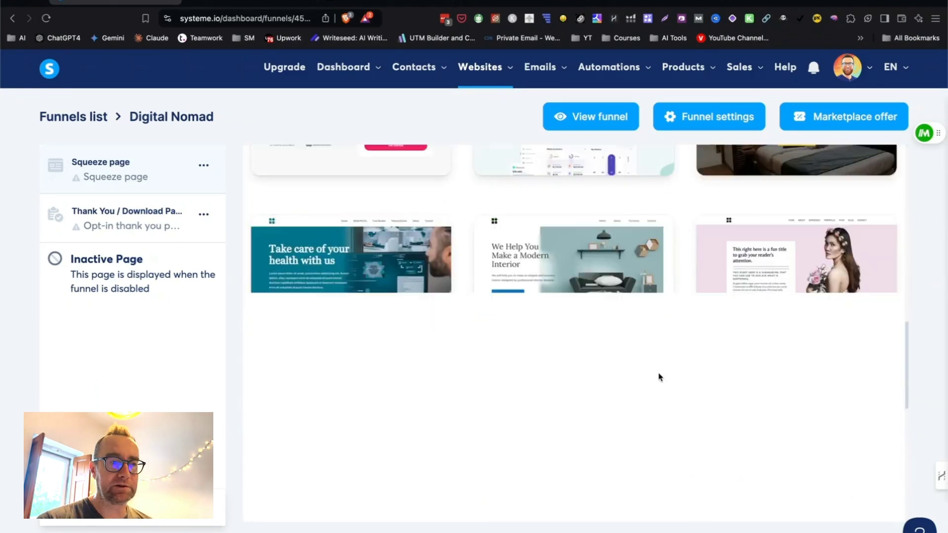
scroll(730, 380, "down", 5)
scroll(729, 379, "down", 10)
scroll(728, 375, "down", 5)
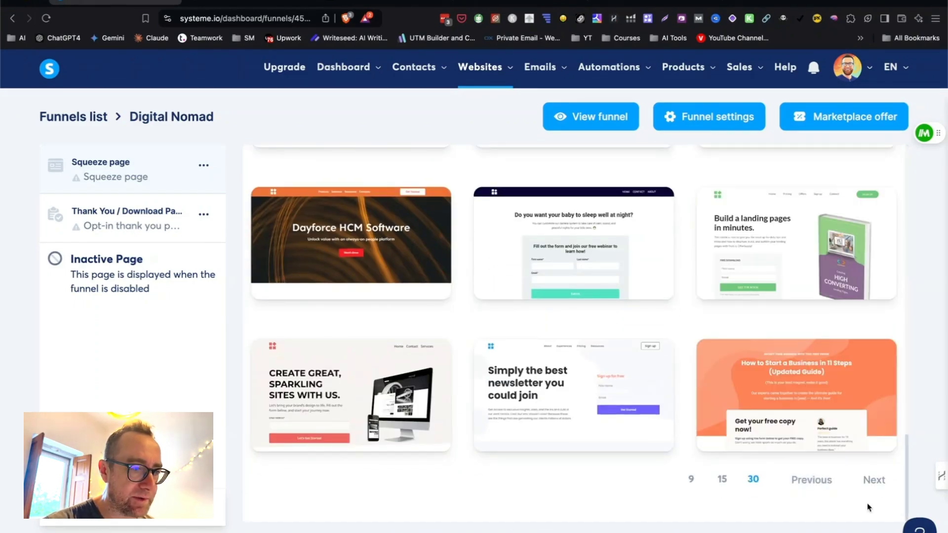
left_click(874, 480)
scroll(683, 385, "down", 5)
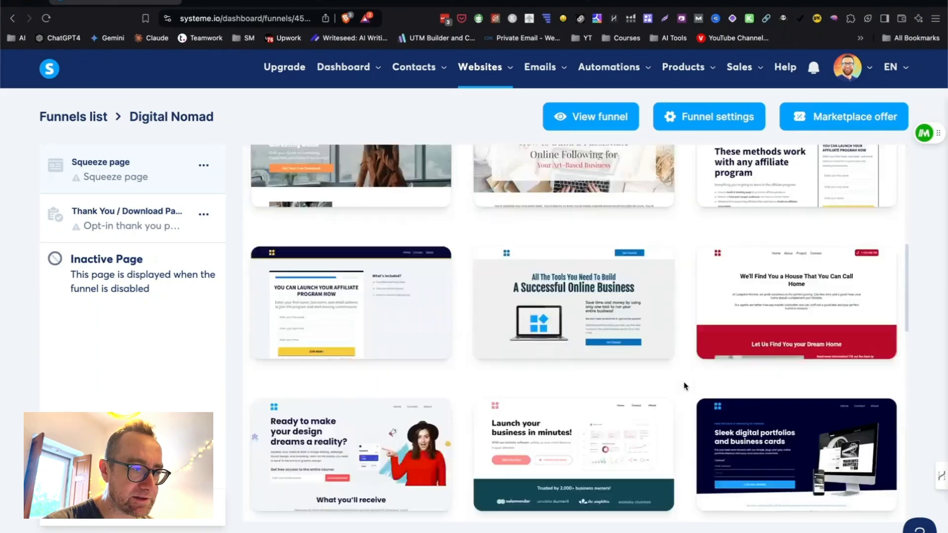
scroll(685, 385, "down", 10)
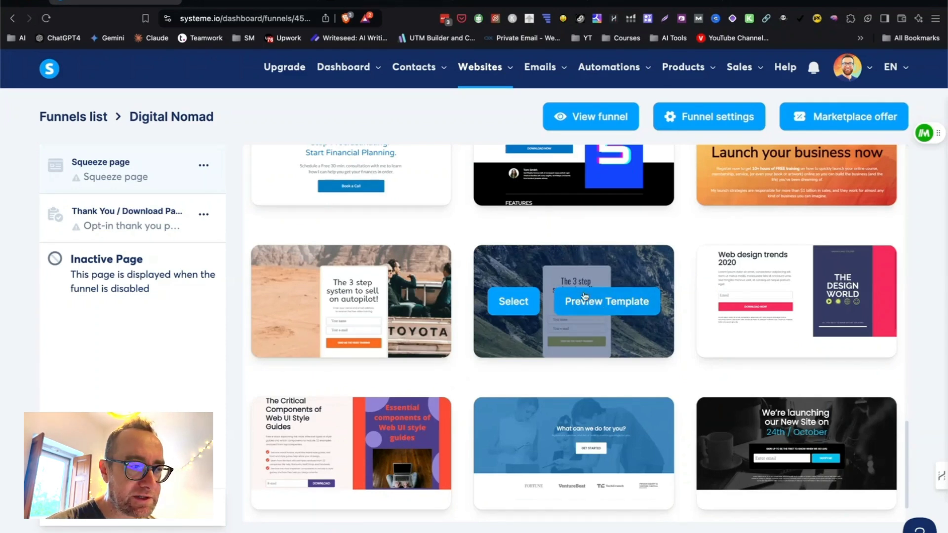
Preview the mountain-background "The 3 step system to sell on autopilot!" template and select it for the squeeze page
left_click(605, 301)
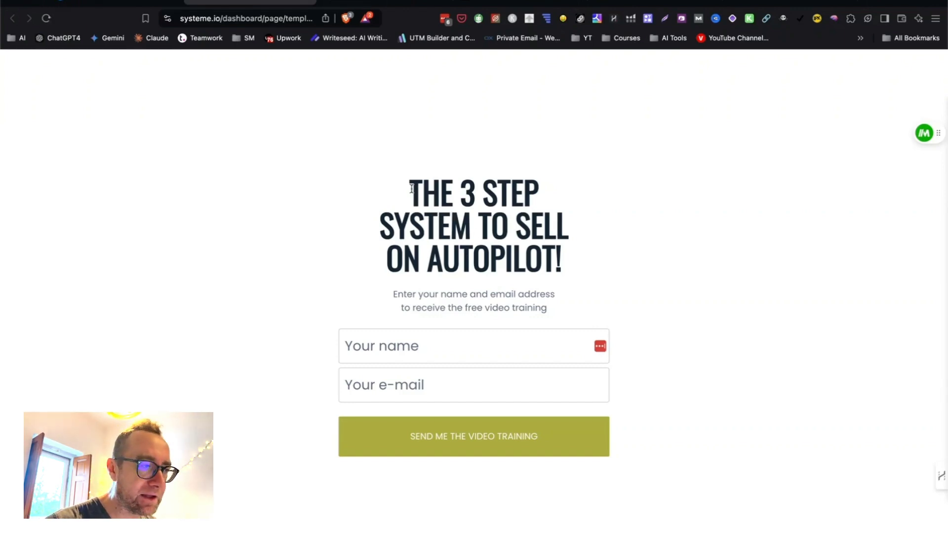
left_click_drag(410, 187, 557, 260)
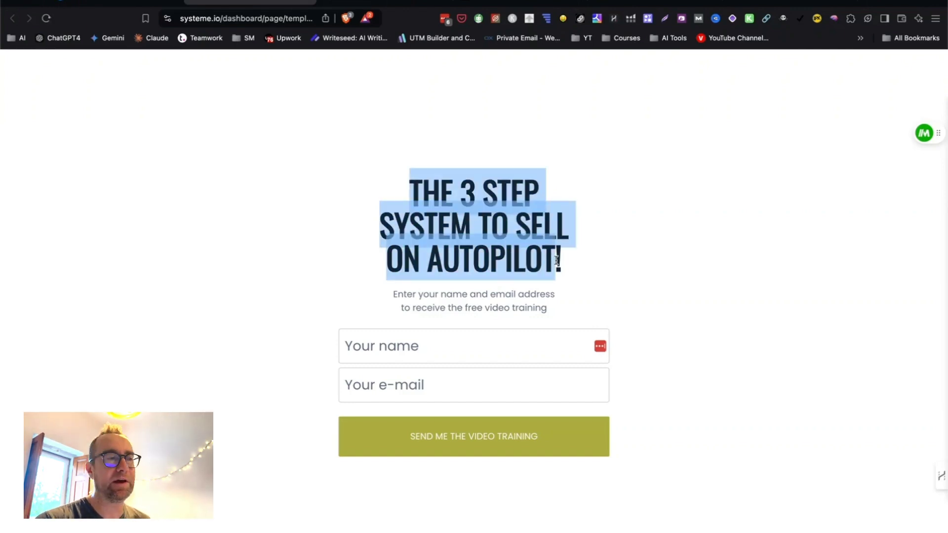
key("super+w")
left_click(513, 304)
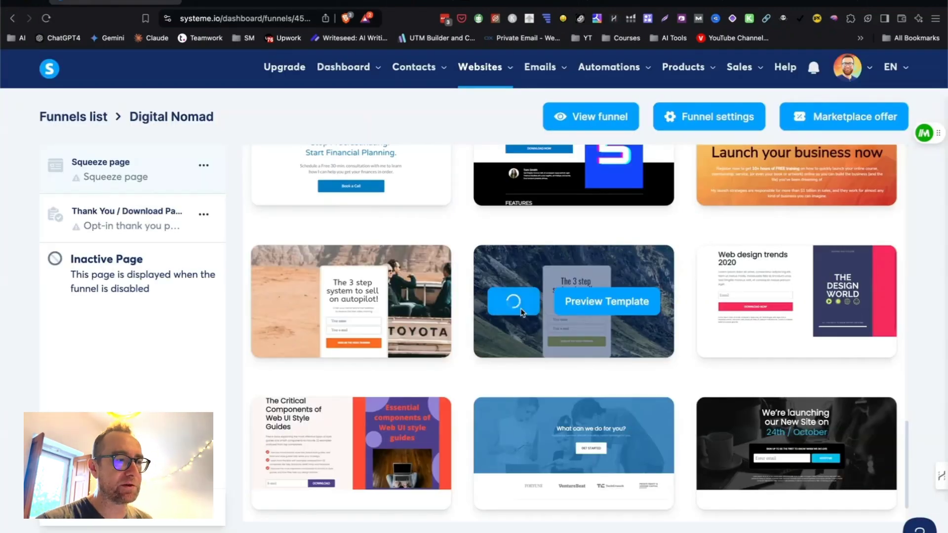
Rename the squeeze page step as "Digital Nomad Step 1"
left_click(351, 243)
key("super+a")
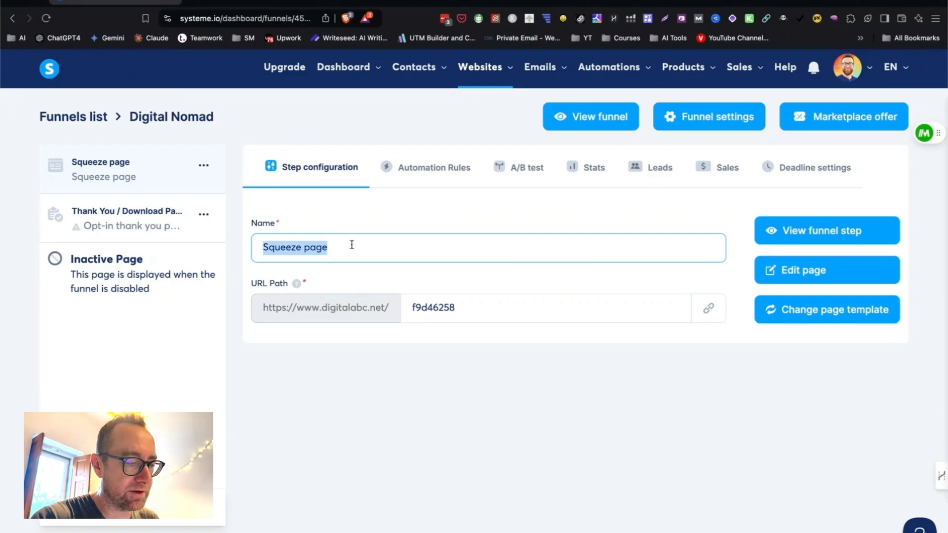
type("Digital Noma")
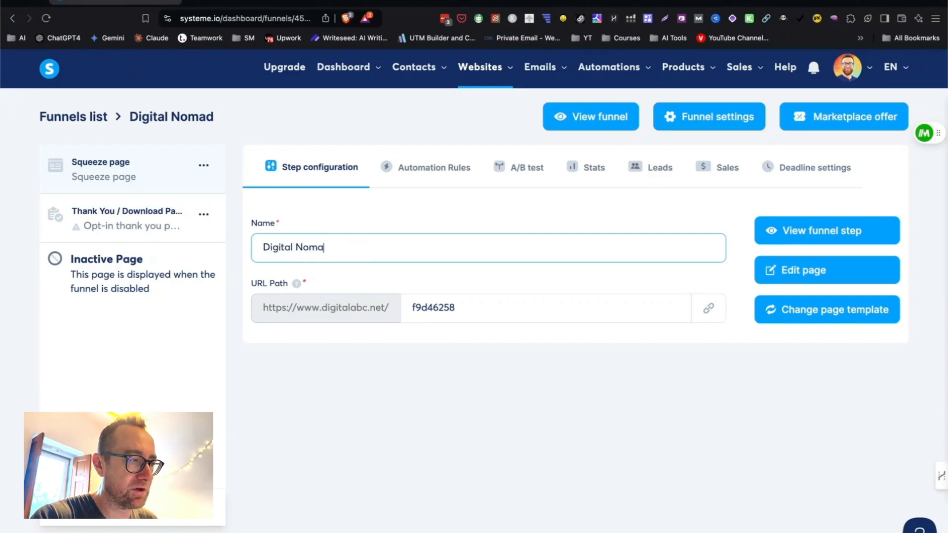
type("d Step 1")
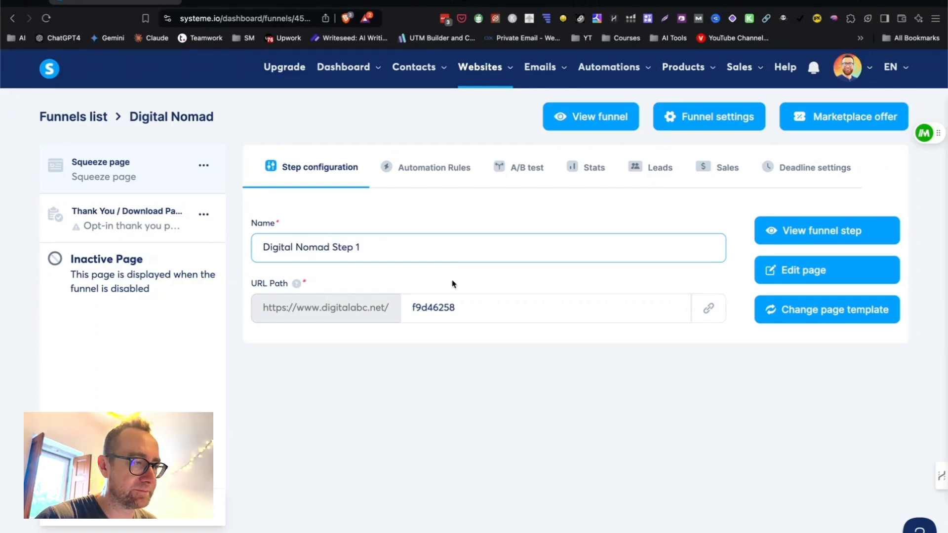
Set the squeeze page's URL path to "nomad" and save it
left_click(450, 307)
double_click(449, 308)
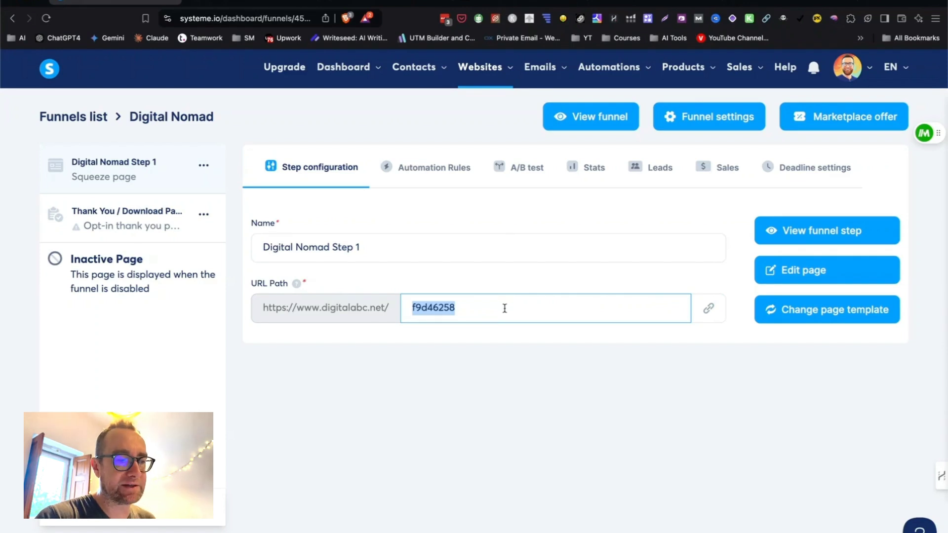
type("nomad")
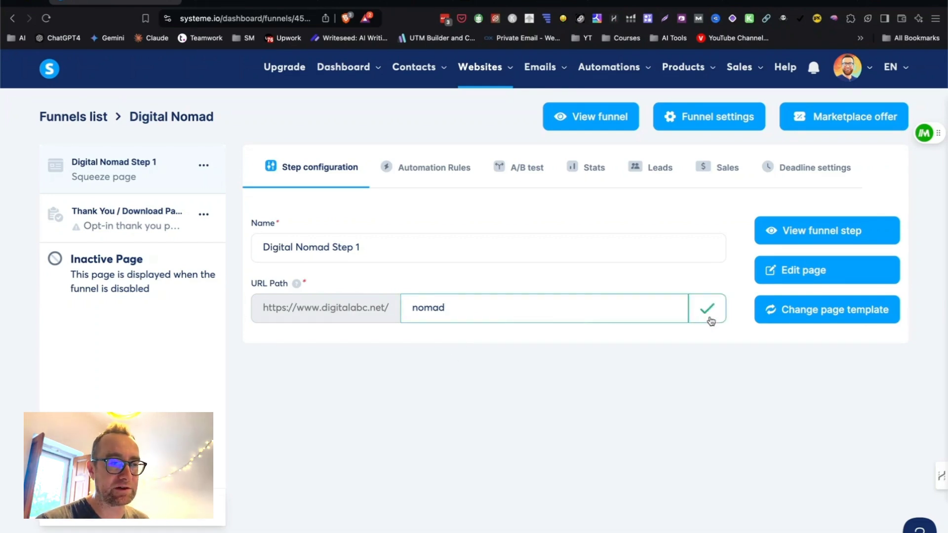
left_click(707, 307)
Copy the squeeze page link, view the live page in a new browser tab, and return to the step configuration
left_click(707, 307)
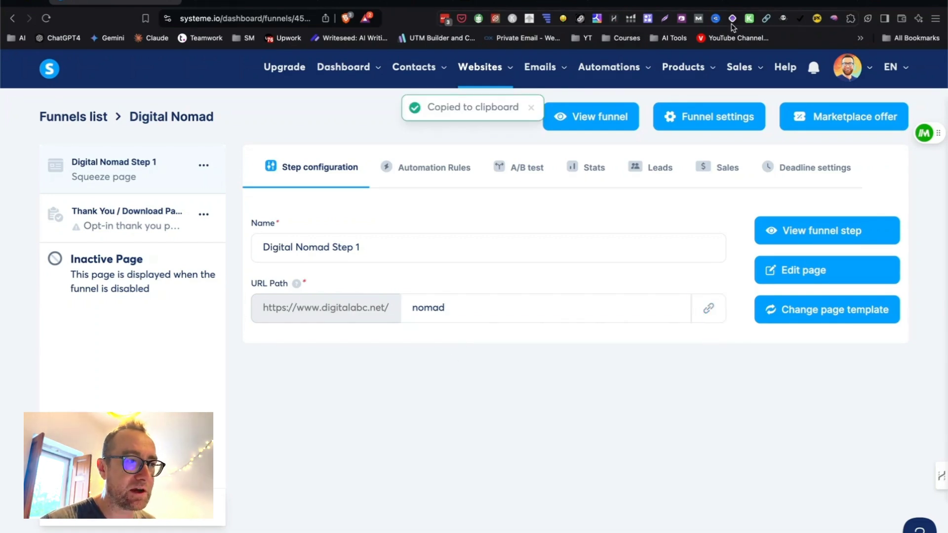
left_click(764, 2)
key("ctrl+v")
key("Return")
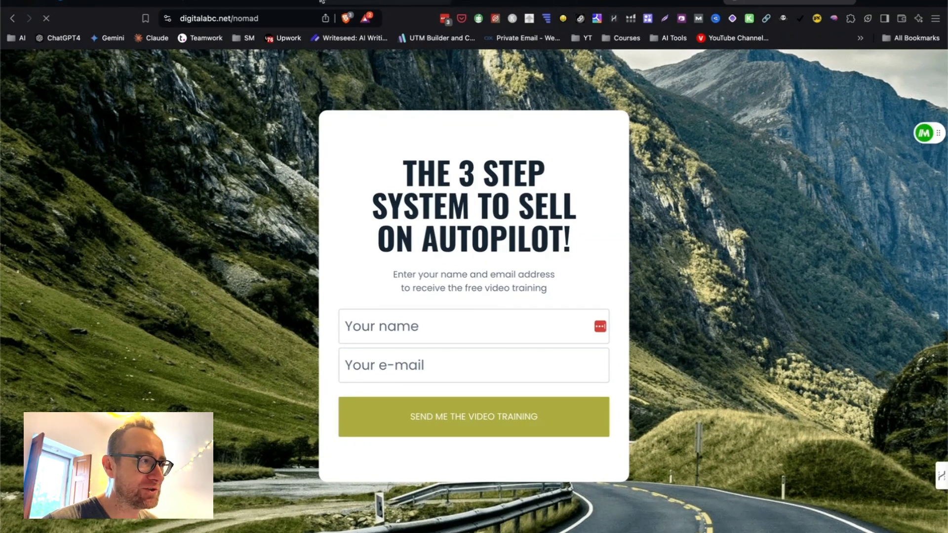
left_click(121, 2)
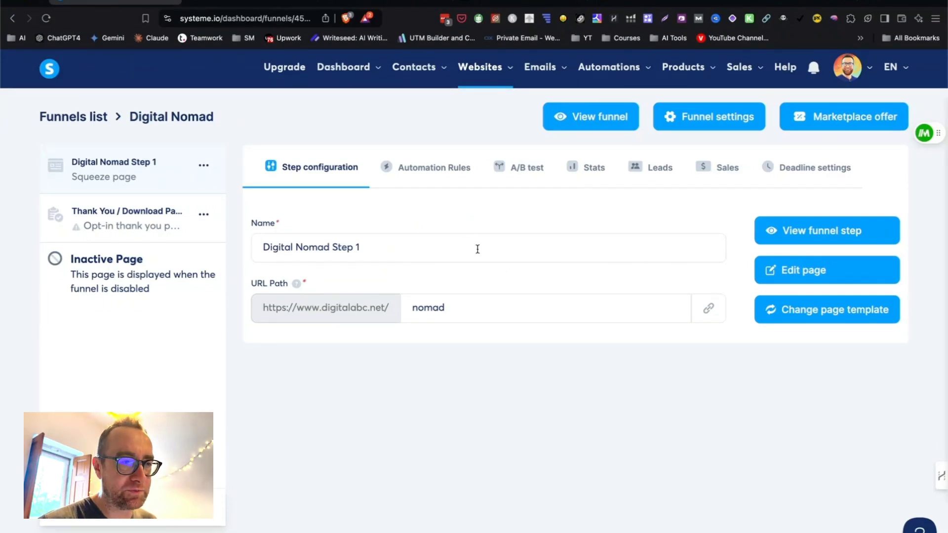
Open the squeeze page in the page editor and browse the ready-made opt-in form and team presentation blocks
left_click(798, 271)
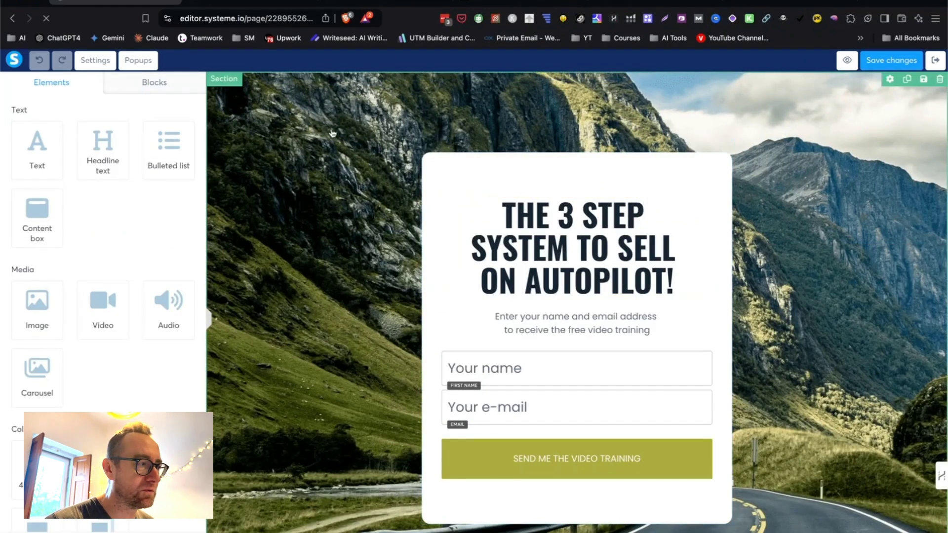
left_click(144, 81)
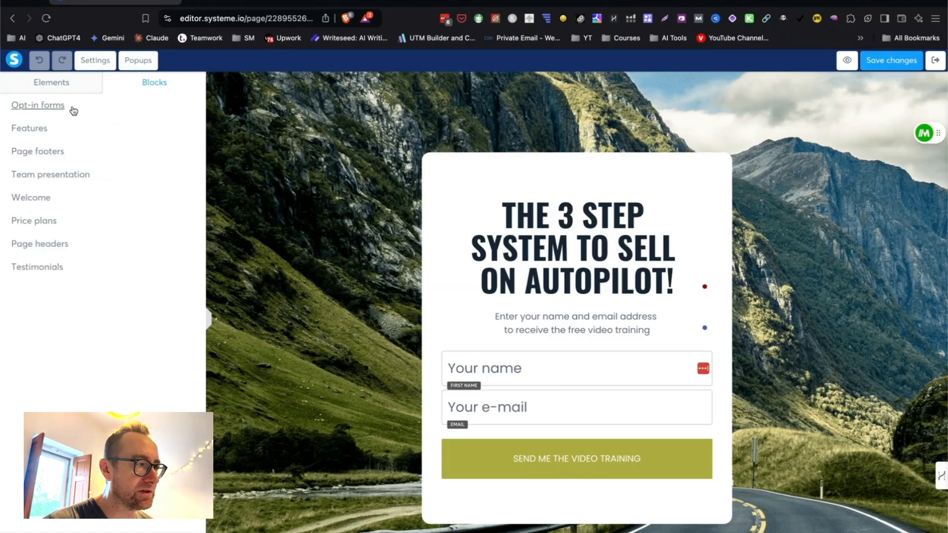
left_click(77, 128)
scroll(77, 206, "down", 6)
scroll(79, 212, "down", 2)
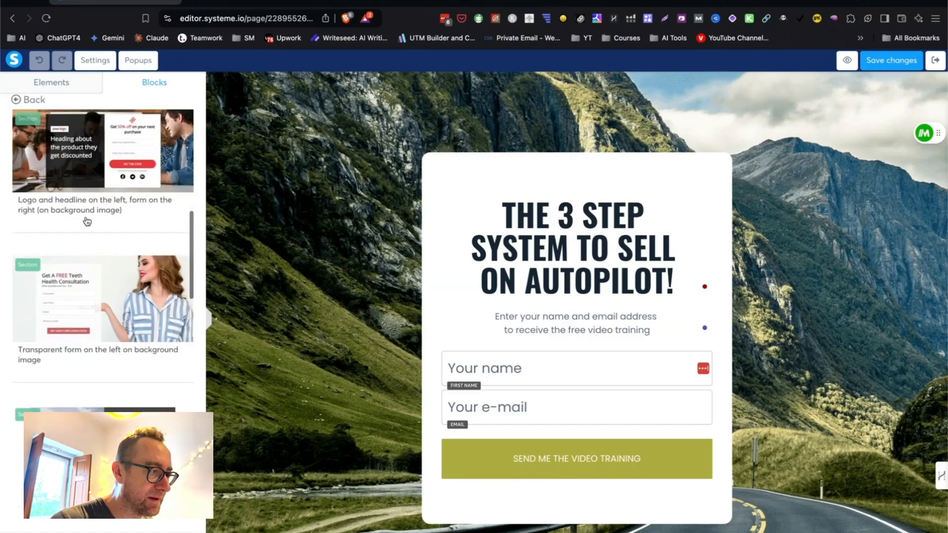
left_click(41, 102)
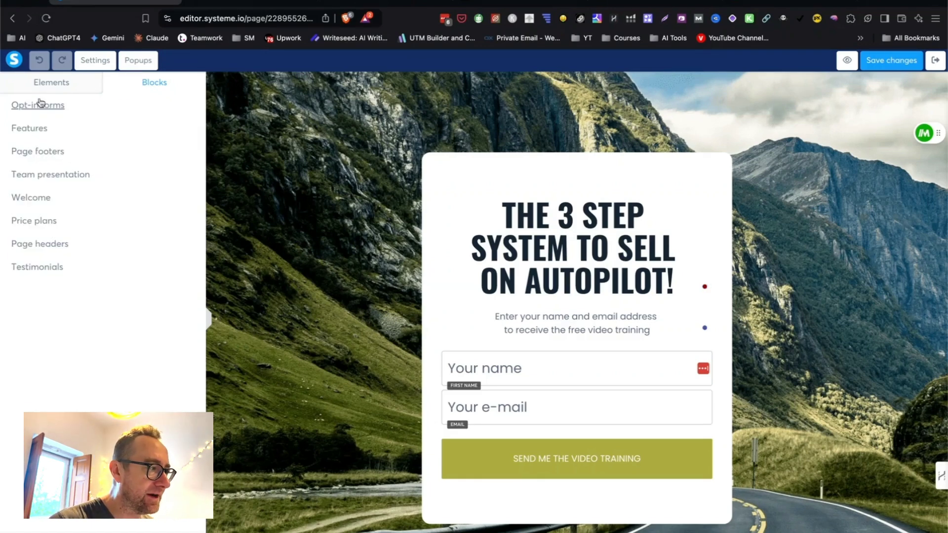
left_click(58, 175)
scroll(106, 251, "down", 1)
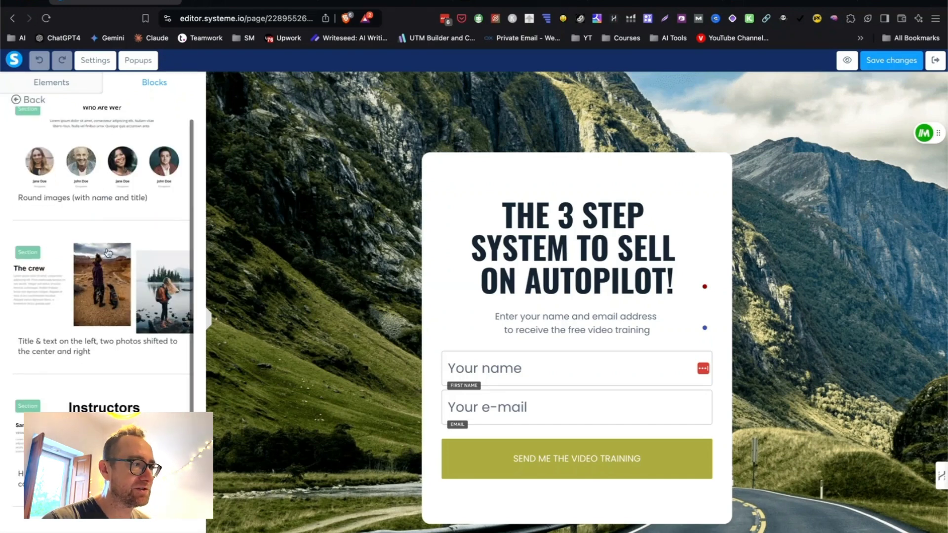
left_click_drag(99, 154, 213, 145)
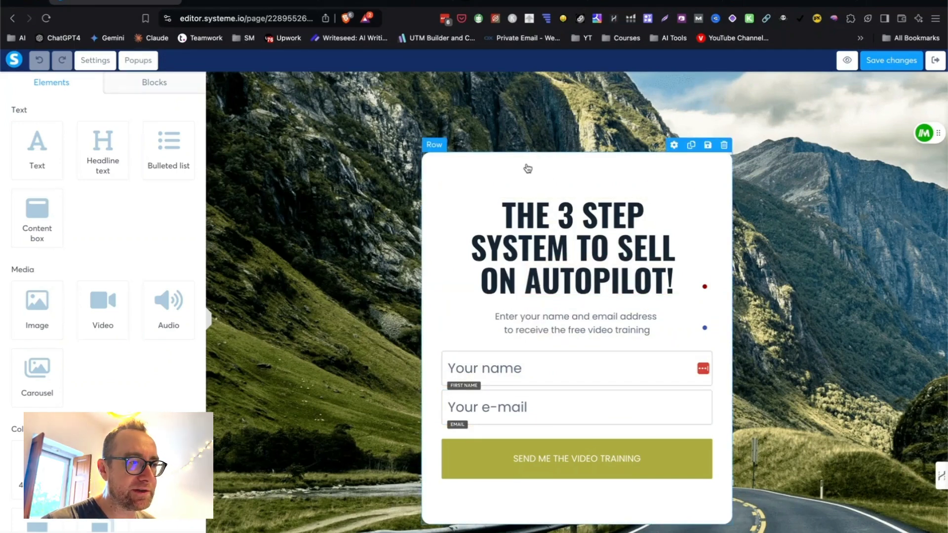
Switch to ChatGPT and request 10 hook-worthy capture-page headlines with a subheadline and call to action for the digital nomad lead magnet
left_click(639, 2)
type("I")
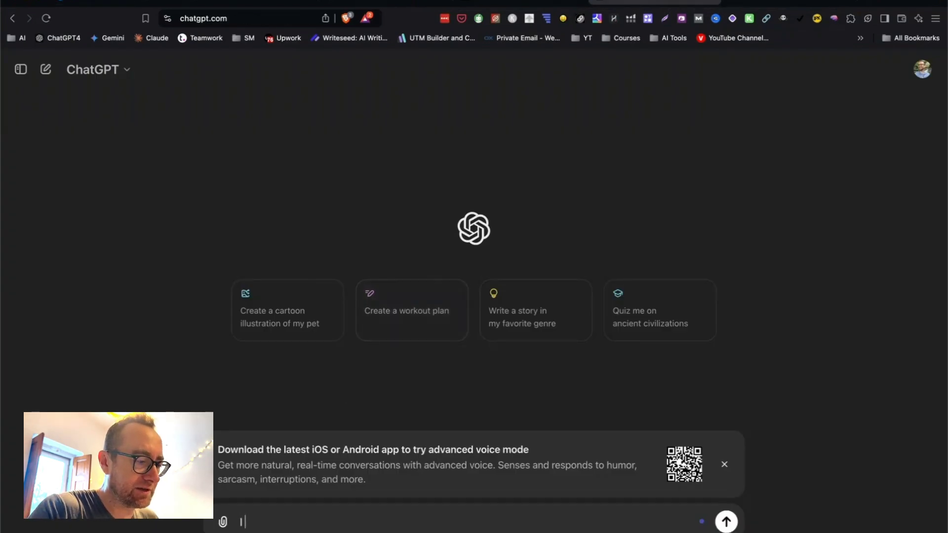
type(" have a lead magnet about ")
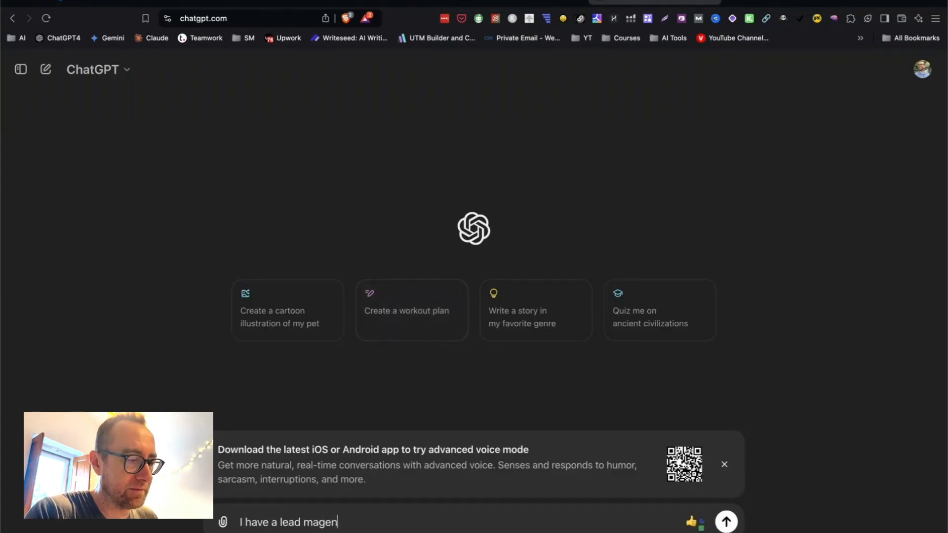
type("how to ")
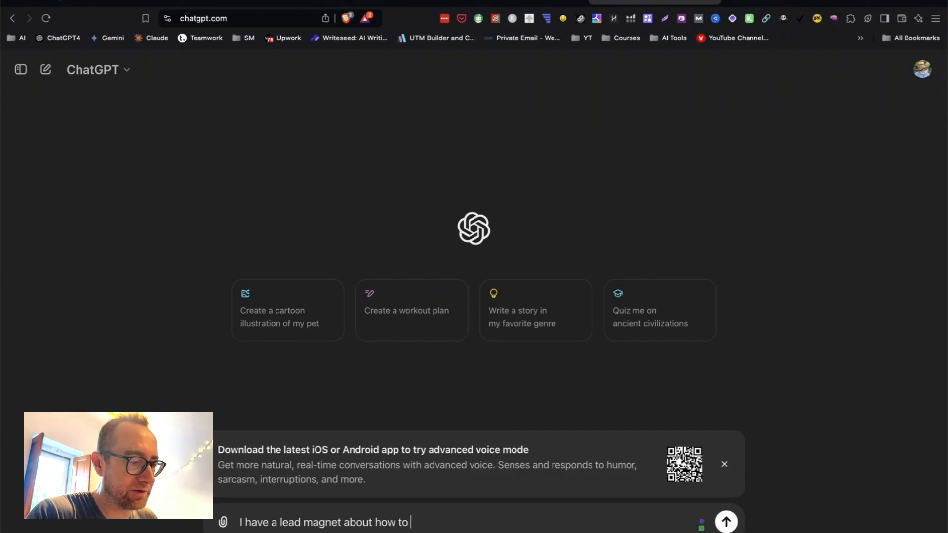
type("become a digital nomad")
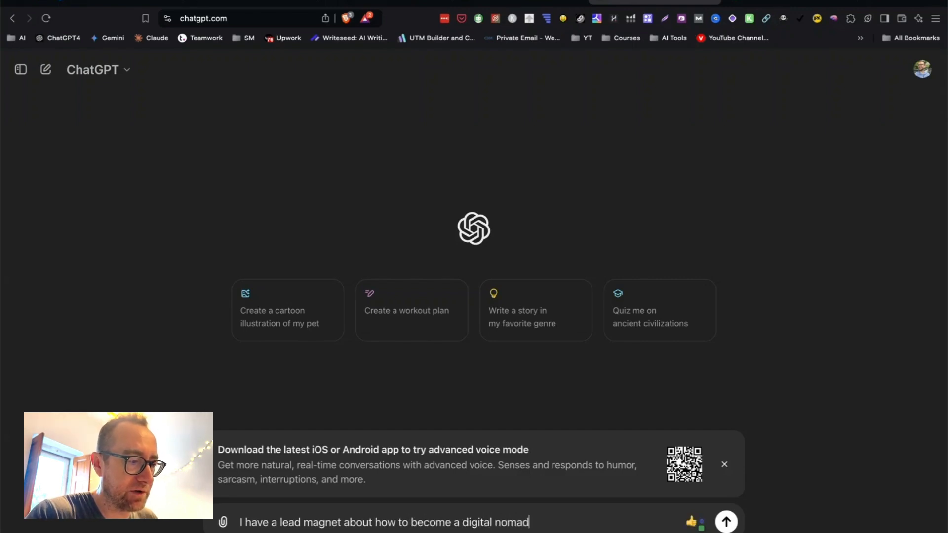
type(". Write me 10 hook-worthy headl")
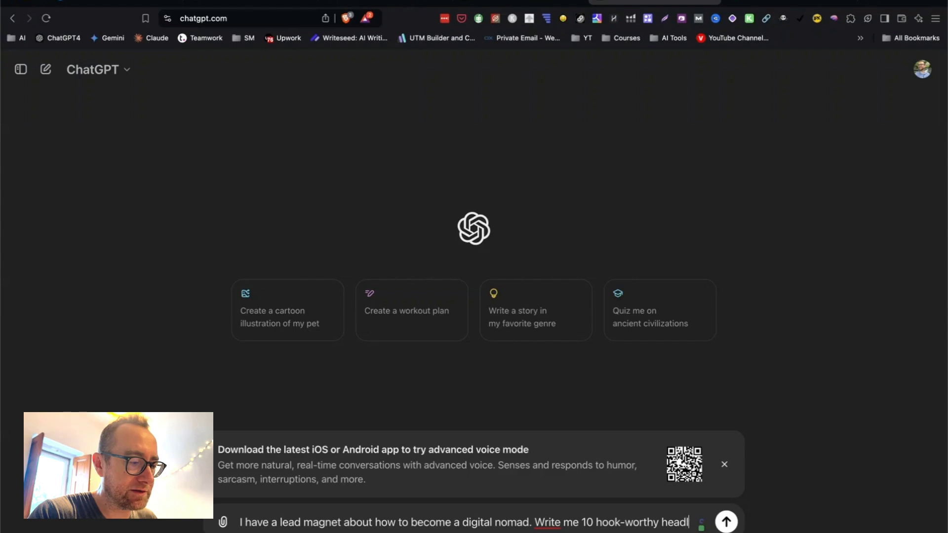
type("ines I can use on my cap")
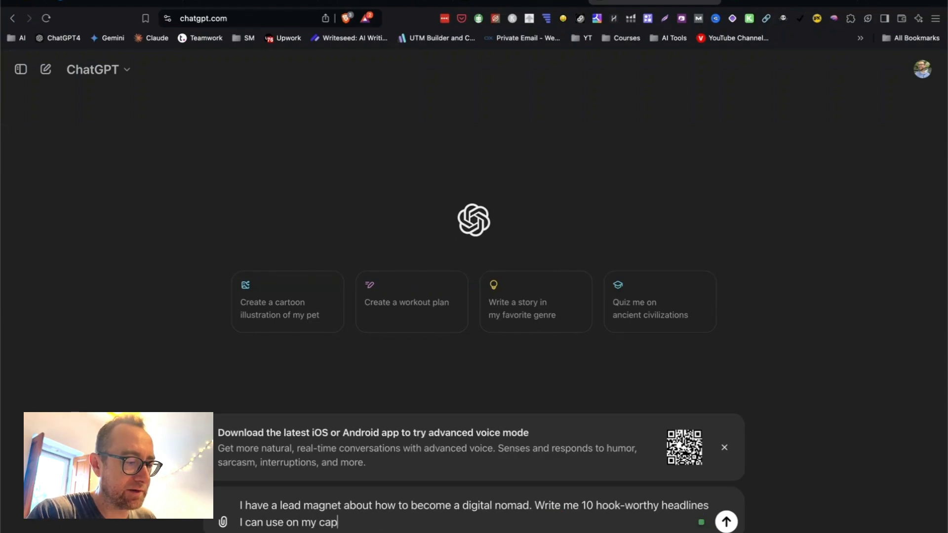
type("ture page. Also i")
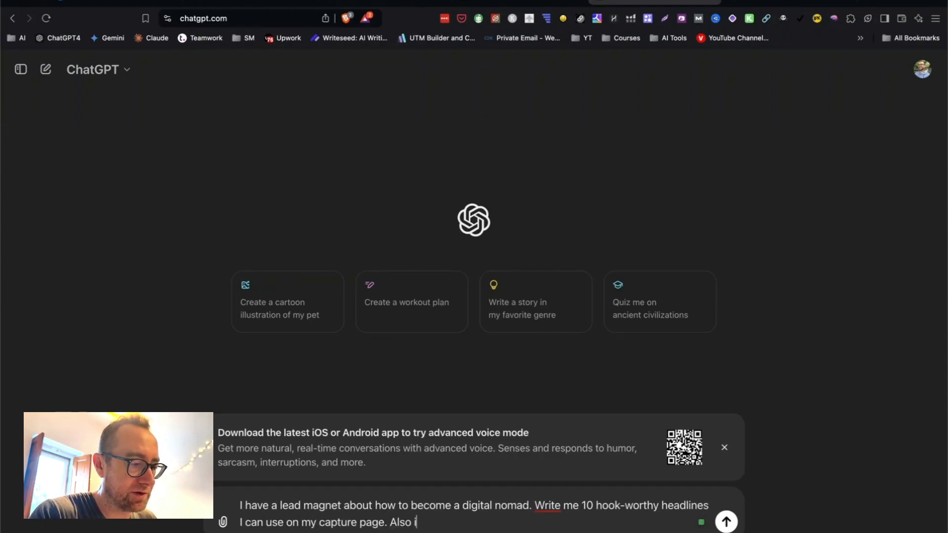
type("nclude a subhea")
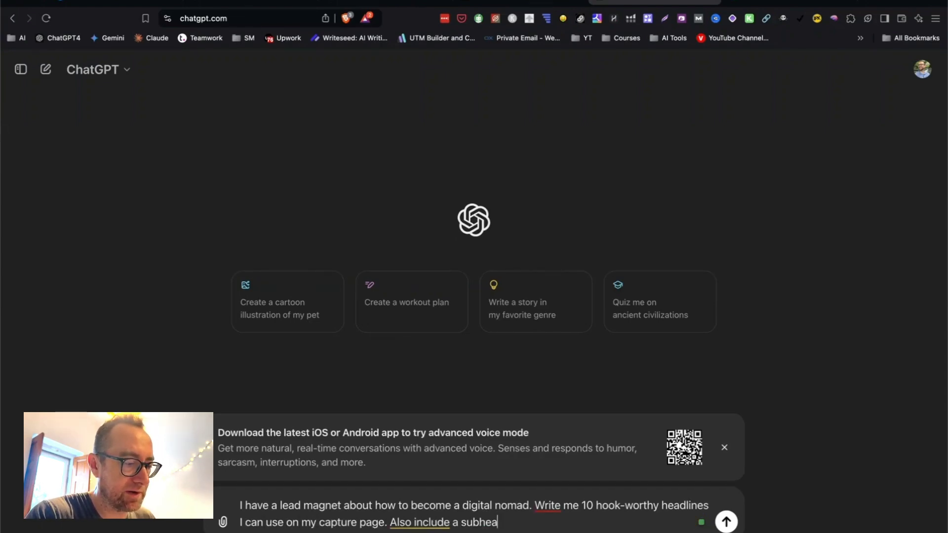
type("dline and cal")
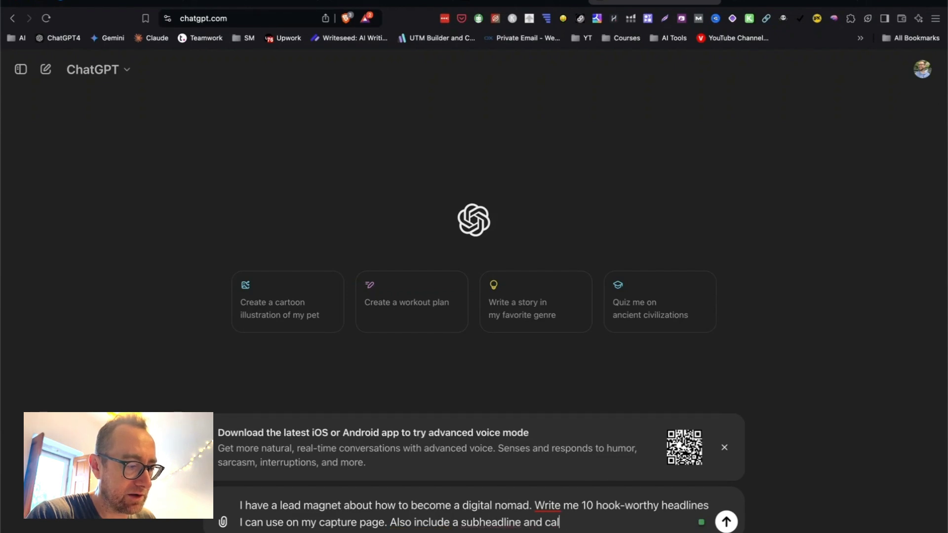
type("l to action.")
key("Return")
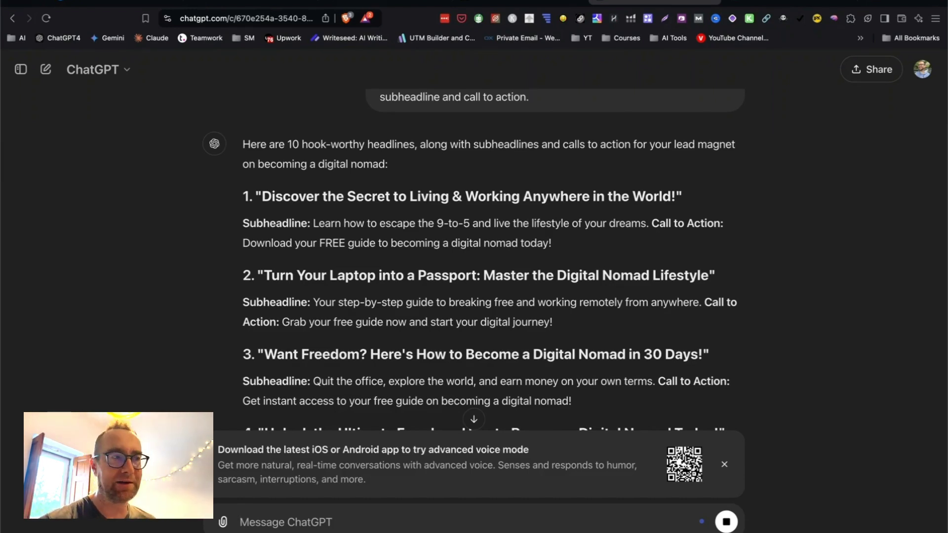
Review the generated headlines and copy the call to action "Claim your free guide now and start your adventure!"
scroll(420, 306, "down", 5)
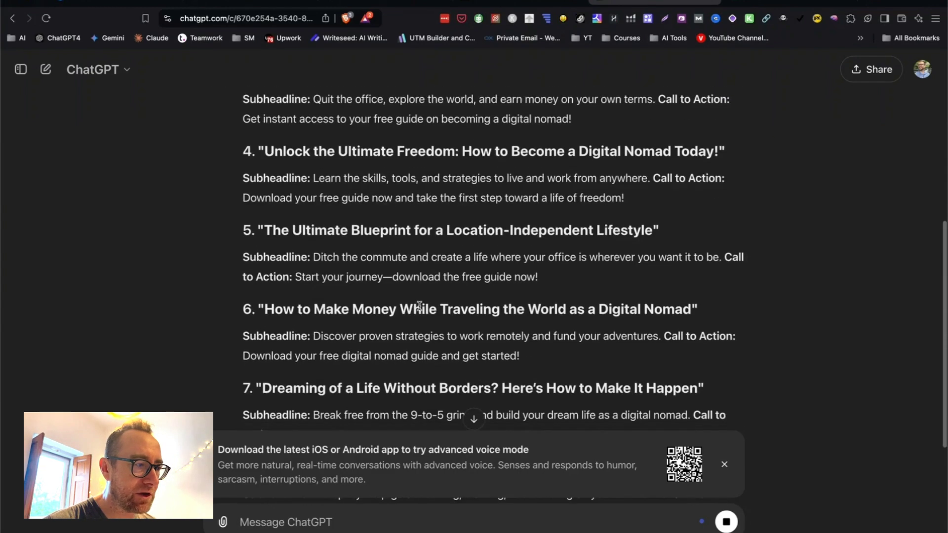
scroll(410, 304, "down", 2)
scroll(321, 252, "down", 2)
scroll(341, 276, "down", 5)
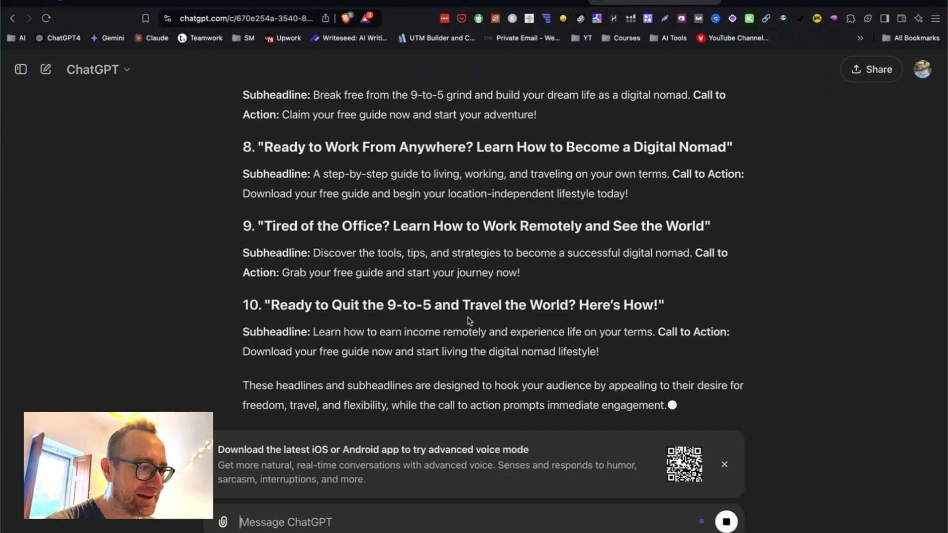
scroll(469, 321, "up", 4)
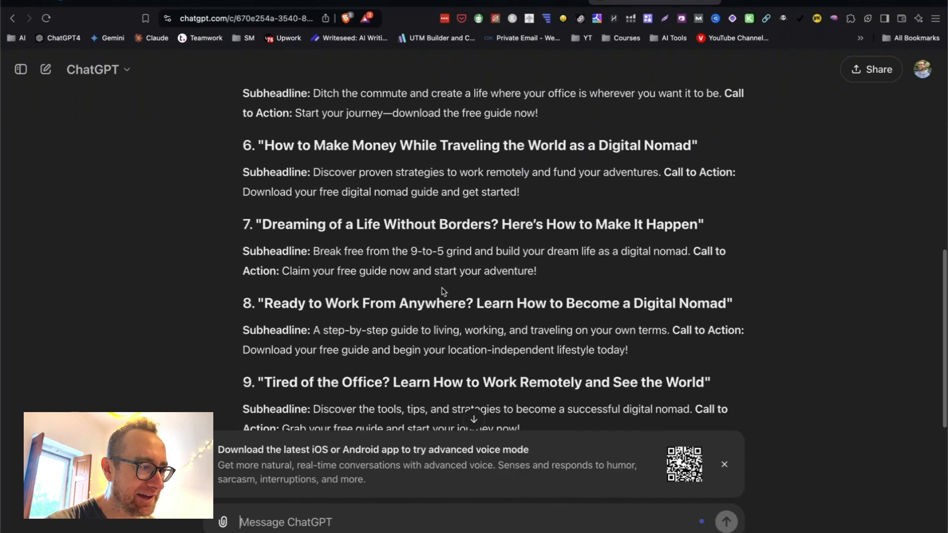
left_click_drag(283, 271, 544, 273)
key("super+c")
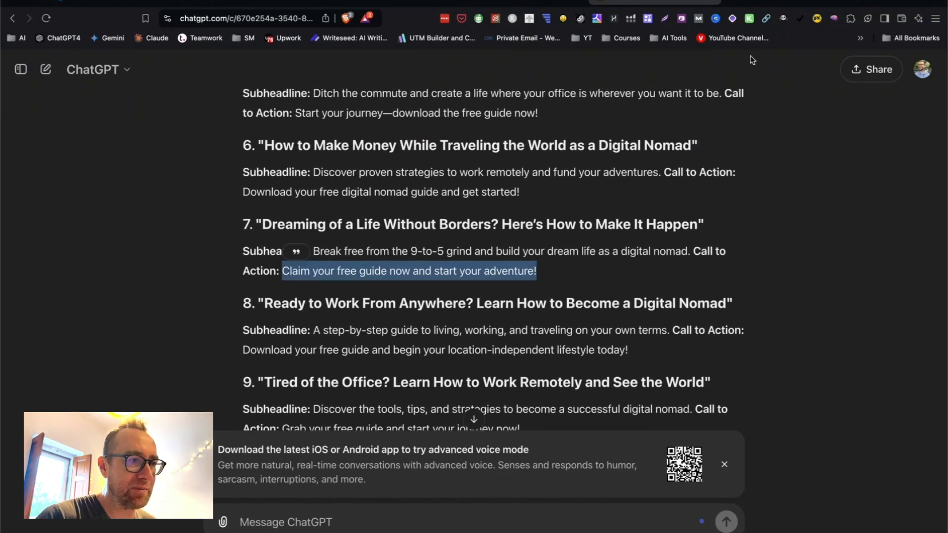
Search Google for "text cleaner" in a new browser tab and open the textcleaner.net tool
left_click(867, 3)
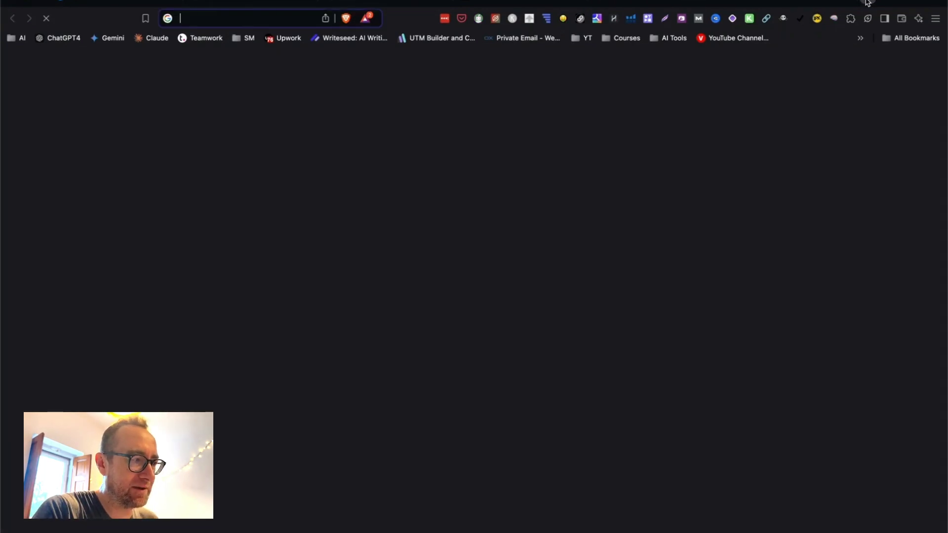
type("text")
key("Return")
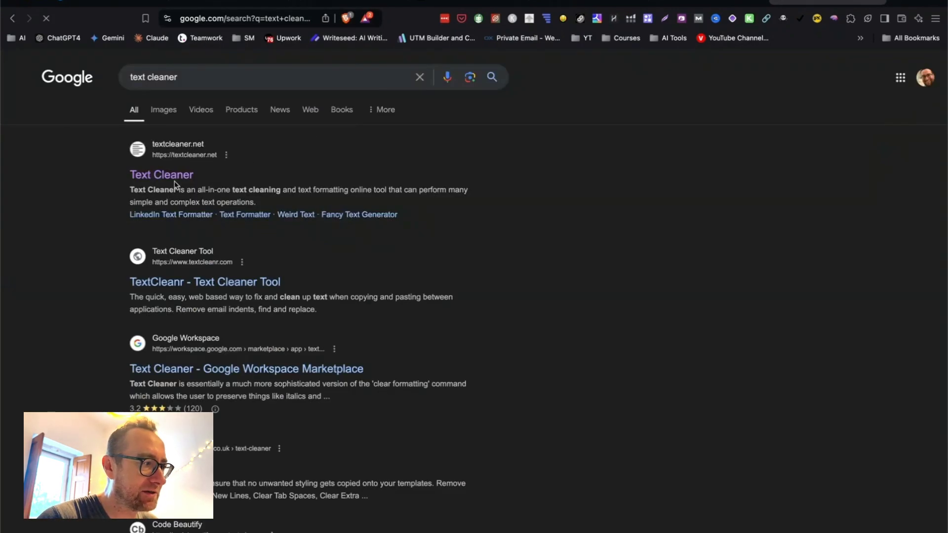
right_click(170, 178)
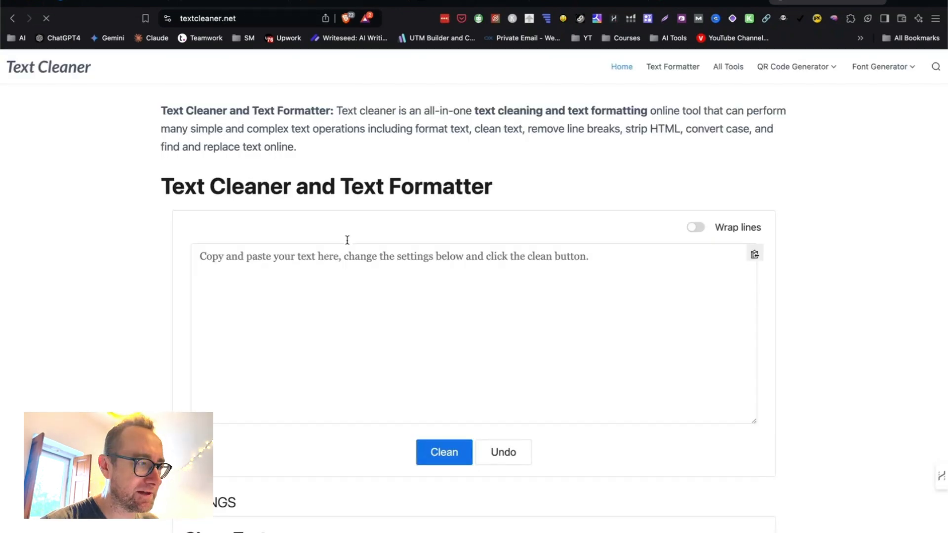
Paste the call to action into the Text Cleaner box and copy it back as plain text
left_click(332, 255)
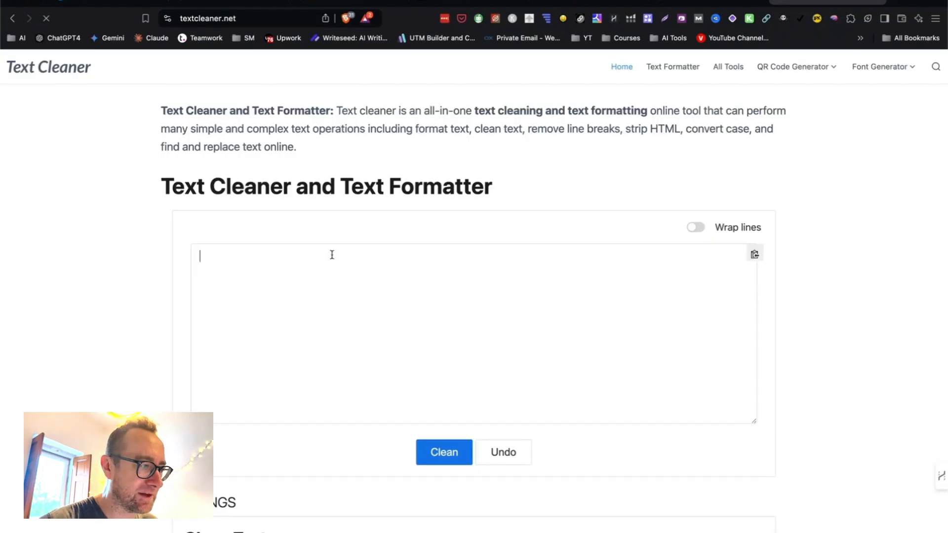
key("super+v")
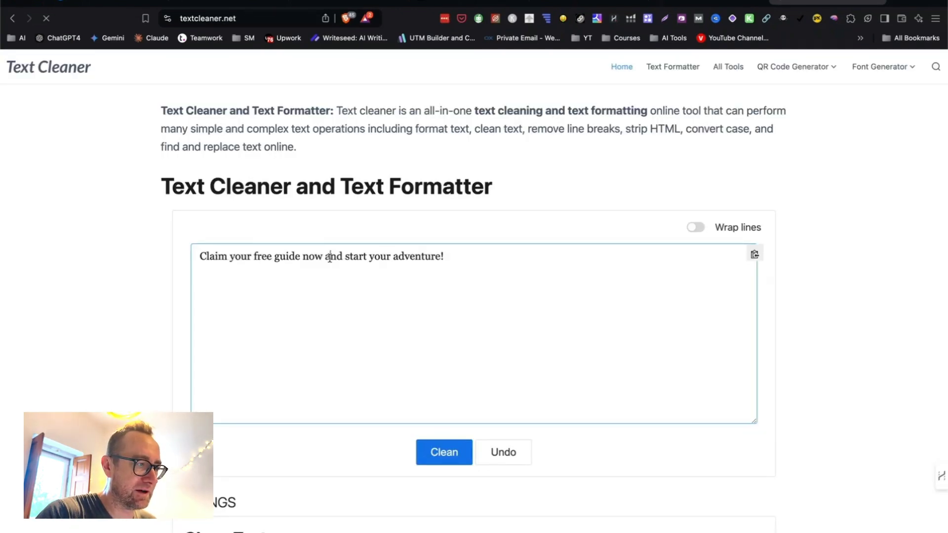
key("super+a")
key("ctrl+c")
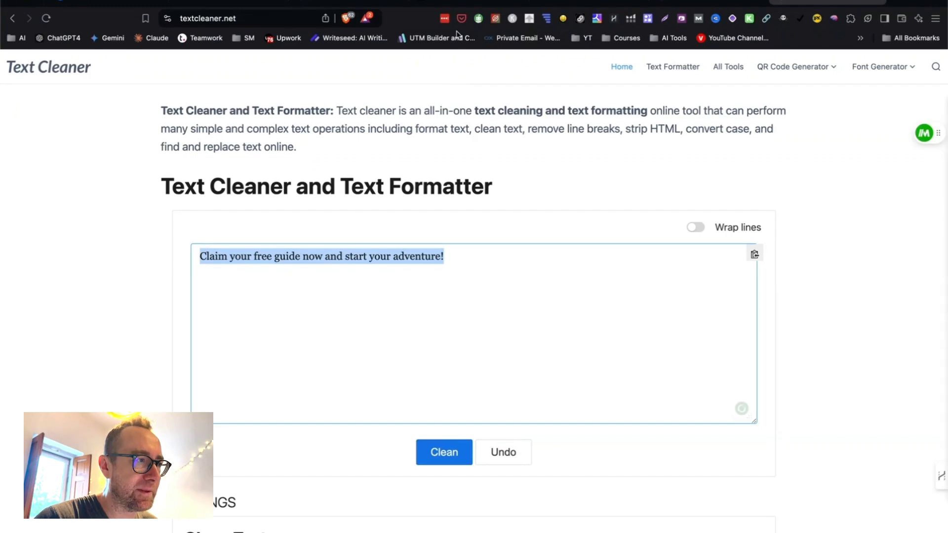
Return to the systeme.io editor and replace the form button's text with "Claim your free guide now and start your adventure!"
left_click(126, 3)
left_click(526, 469)
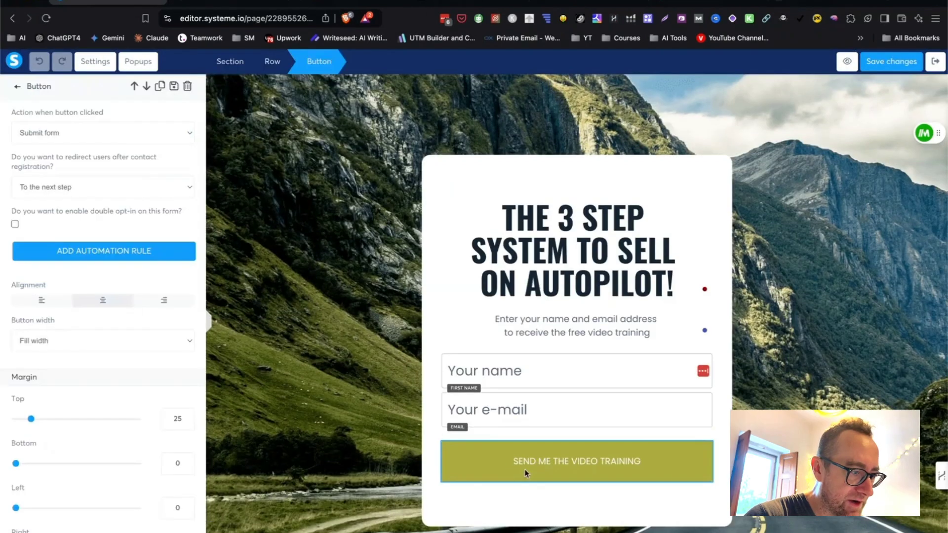
scroll(88, 383, "down", 7)
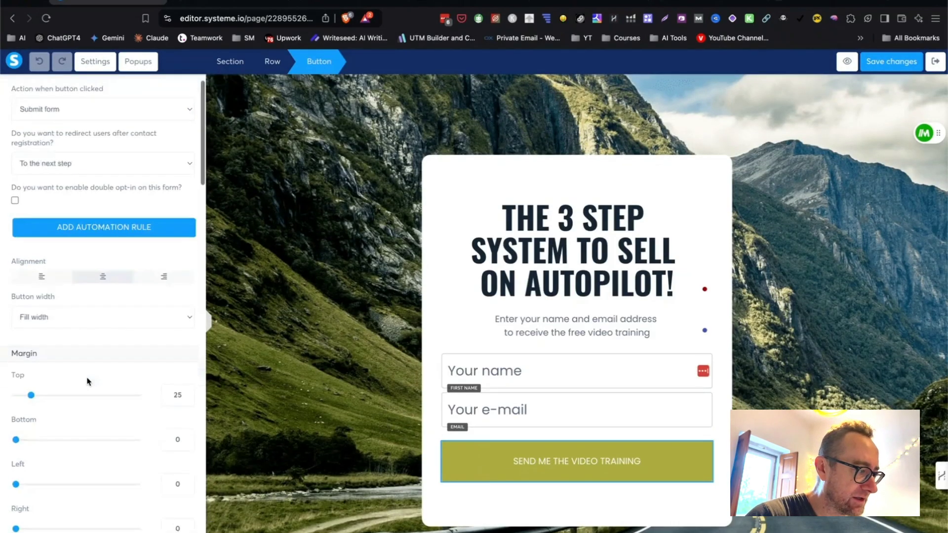
triple_click(78, 299)
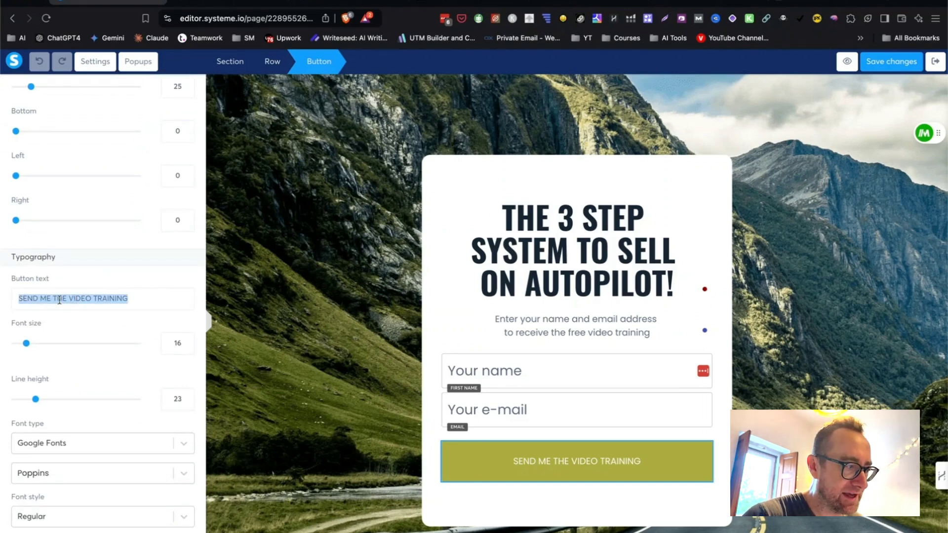
key("ctrl+v")
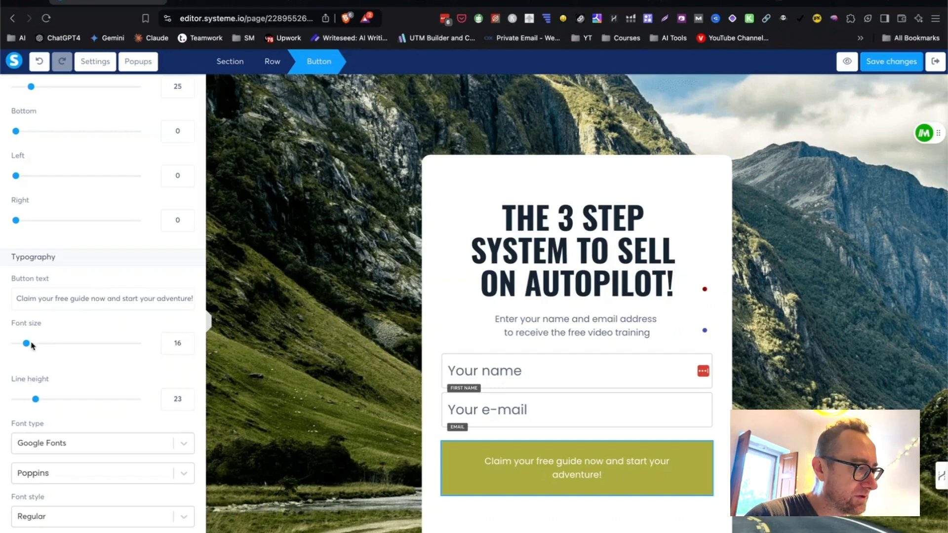
Increase the form button's font size so its call to action fills two large lines
left_click_drag(28, 345, 44, 347)
scroll(85, 337, "up", 5)
scroll(85, 338, "down", 6)
Change the form button's background color to the soft blue 5B8AC9
scroll(86, 340, "down", 8)
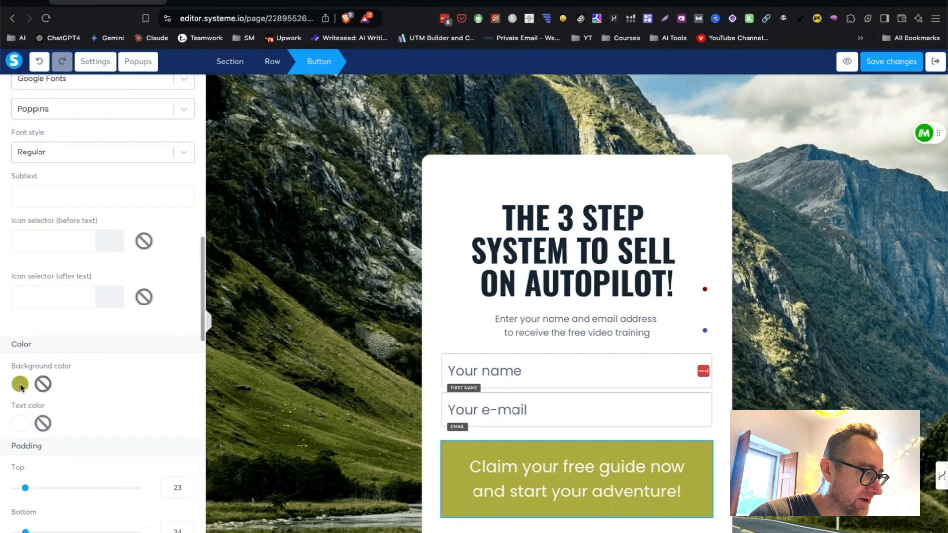
left_click(20, 386)
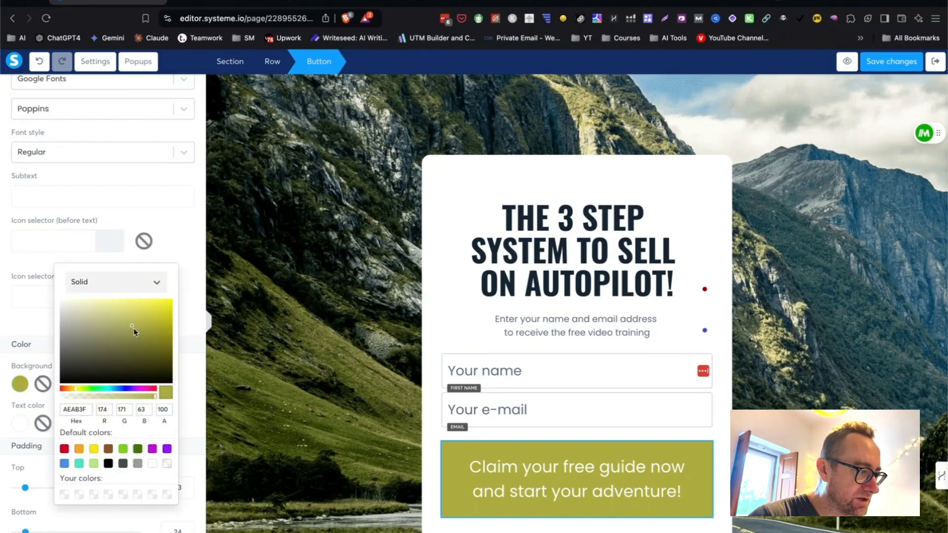
left_click(118, 389)
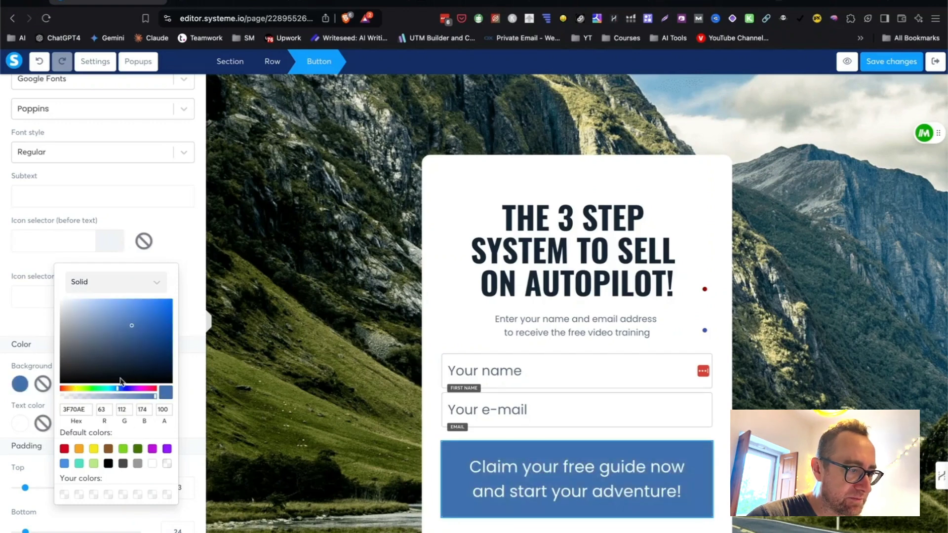
left_click(102, 311)
left_click(121, 316)
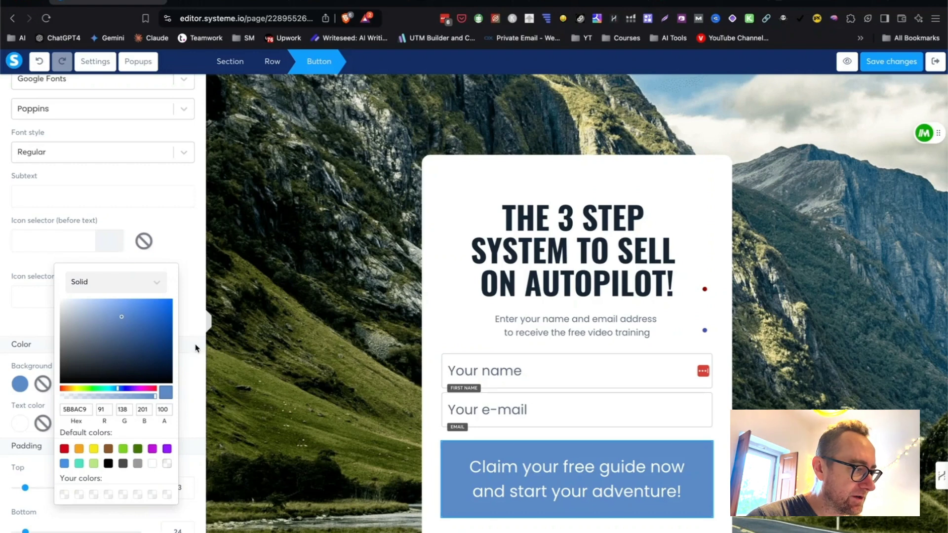
left_click(188, 326)
Round all four corners of the form button with a value of 45
scroll(155, 399, "down", 3)
scroll(155, 399, "down", 3)
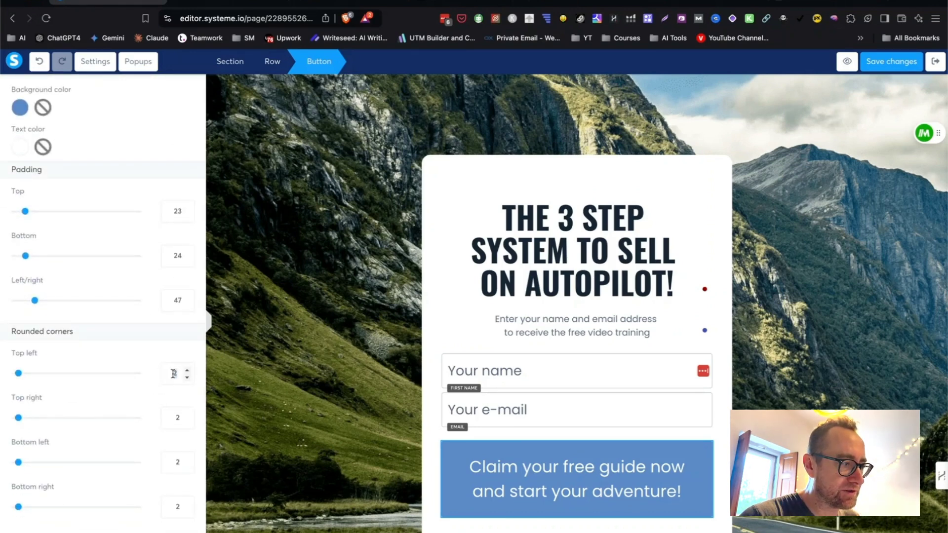
key("BackSpace")
type("45")
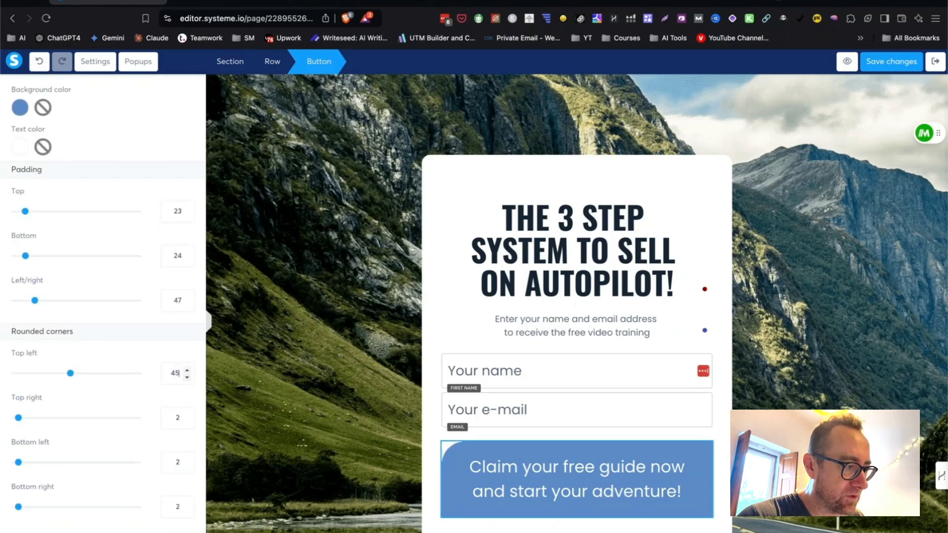
left_click(176, 507)
key("BackSpace")
type("45")
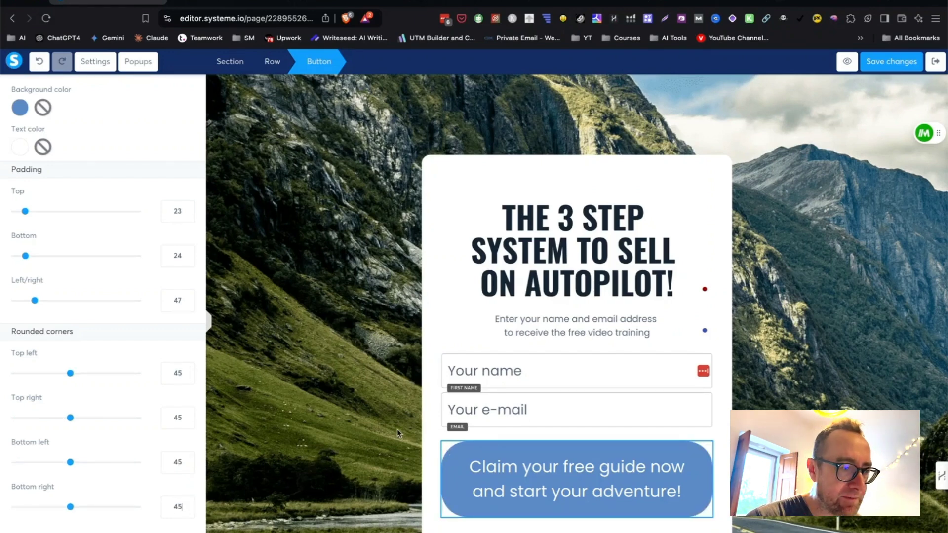
Review the form button's redirect options after contact registration
scroll(157, 335, "up", 10)
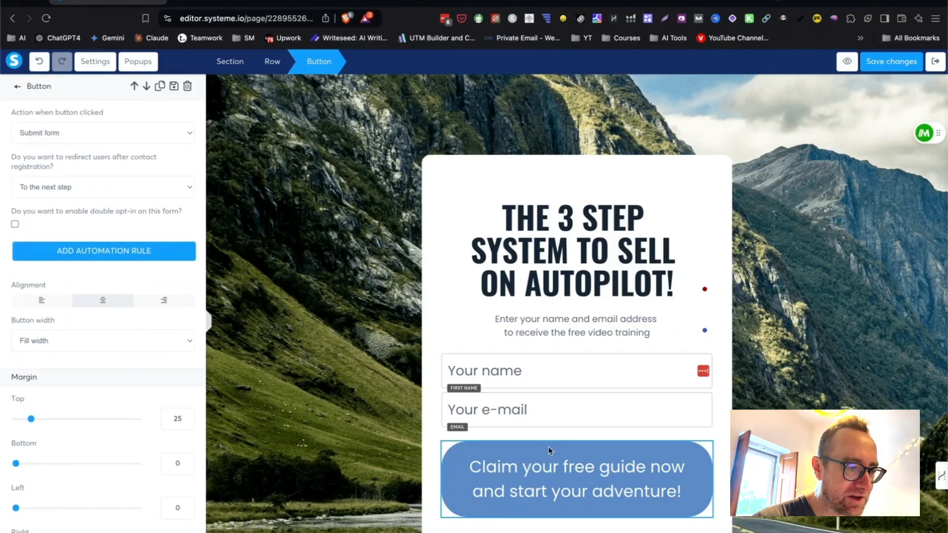
left_click(109, 188)
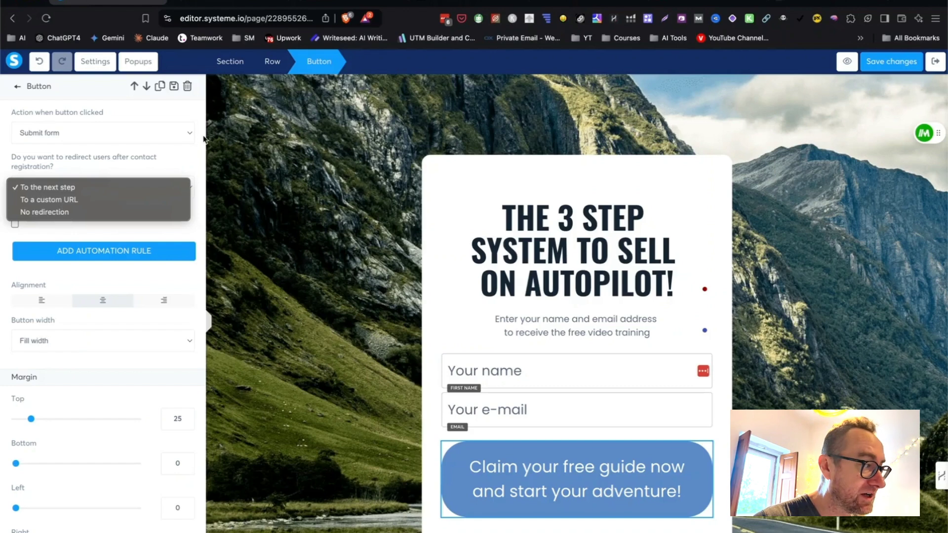
left_click(112, 162)
right_click(84, 187)
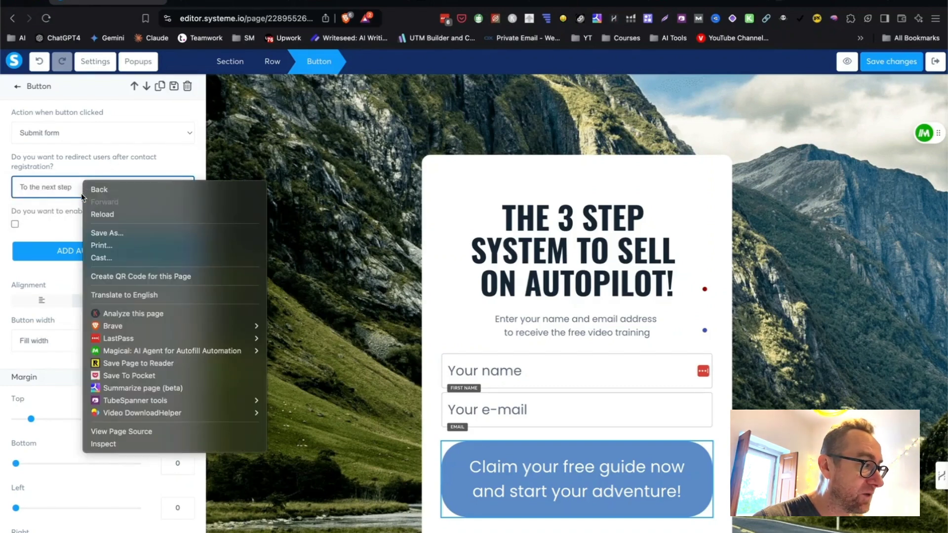
left_click(79, 190)
left_click(74, 188)
key("Escape")
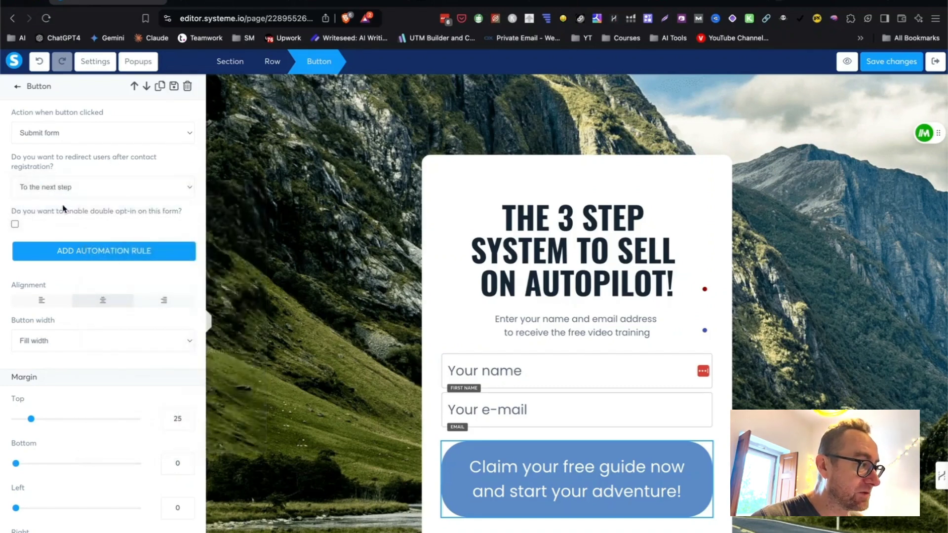
left_click(56, 212)
left_click(37, 230)
type("https://google.com")
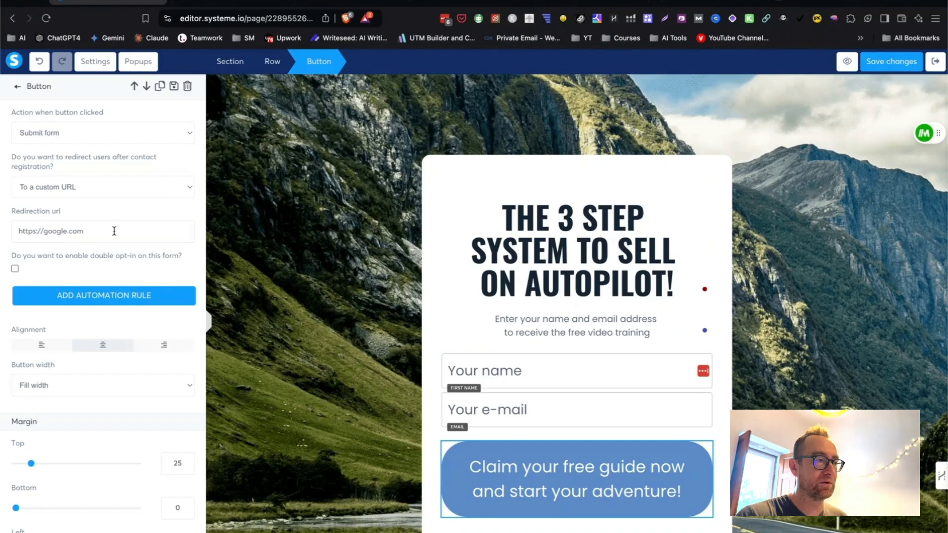
left_click_drag(115, 231, 18, 232)
key("BackSpace")
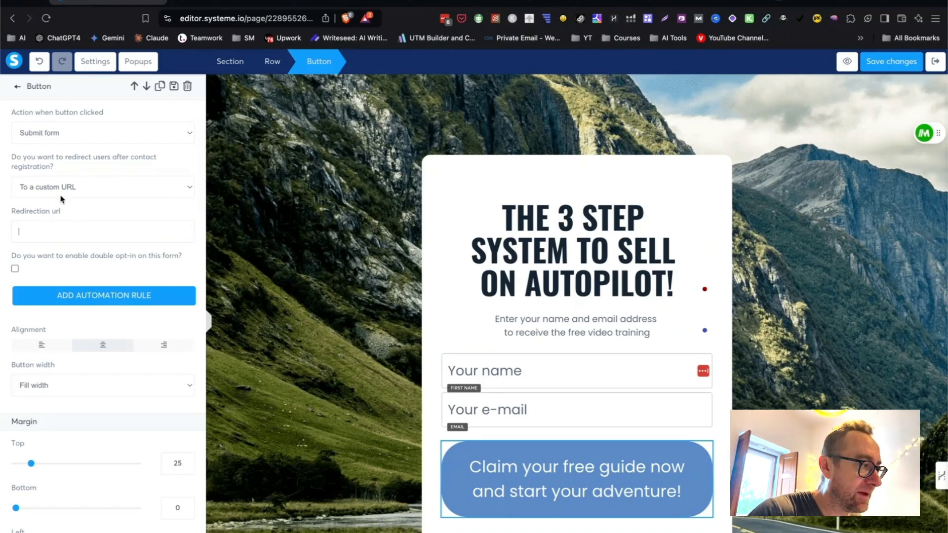
left_click(71, 184)
left_click(70, 174)
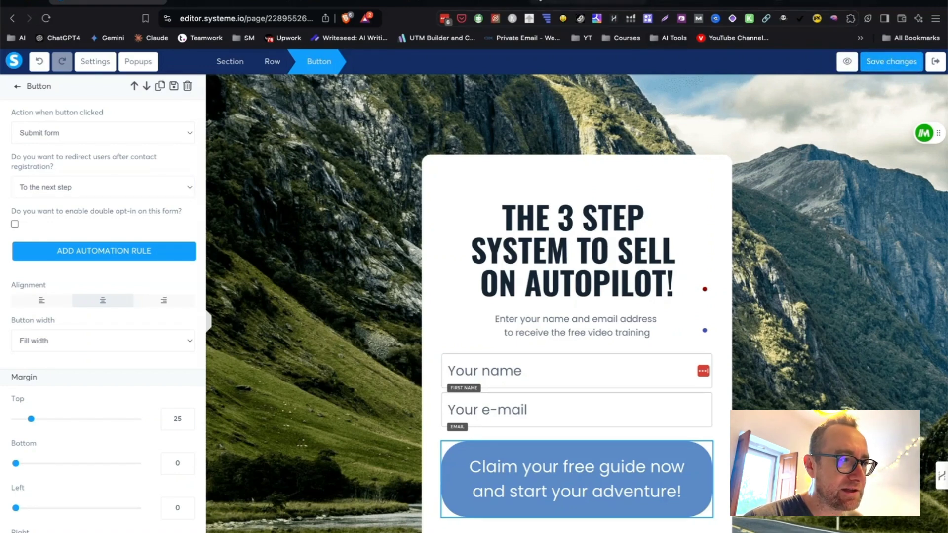
Copy the generated headline "The Ultimate Blueprint for a Location-Independent Lifestyle" and convert it to plain text in Text Cleaner
left_click(588, 2)
scroll(269, 347, "up", 5)
left_click_drag(266, 347, 607, 357)
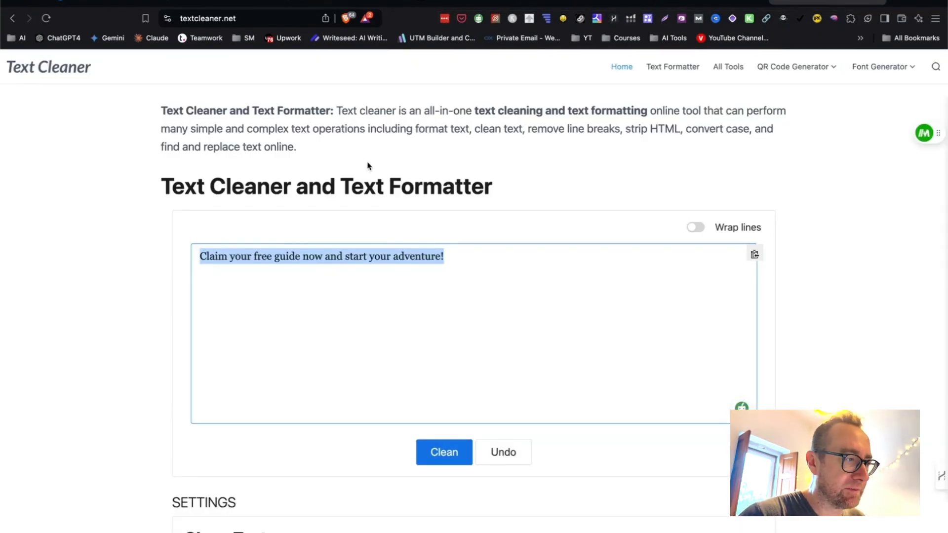
type("The Ultimate Blueprint for a Location-Independent Lifestyle")
key("ctrl+shift+Tab")
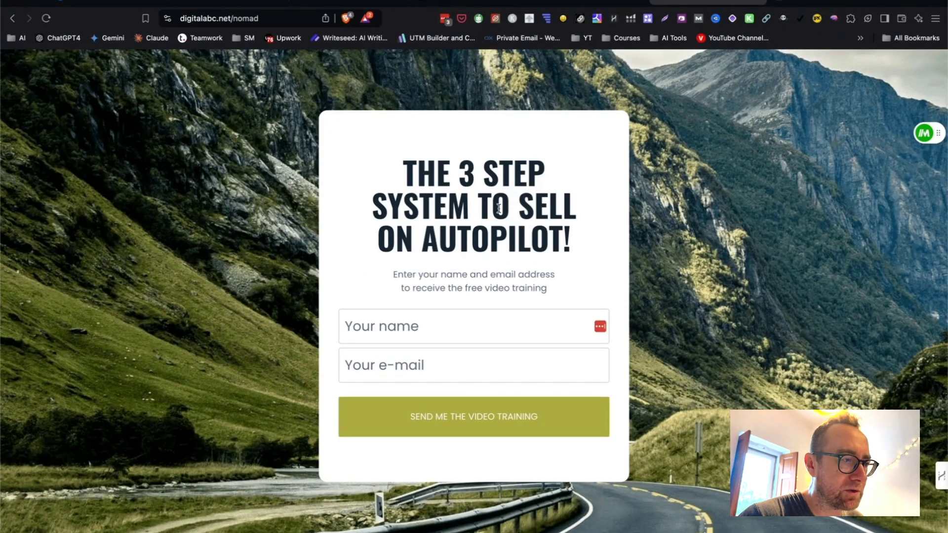
Return to the systeme.io editor and replace the page headline with "The Ultimate Blueprint for a Location-Independent Lifestyle"
key("ctrl+Tab")
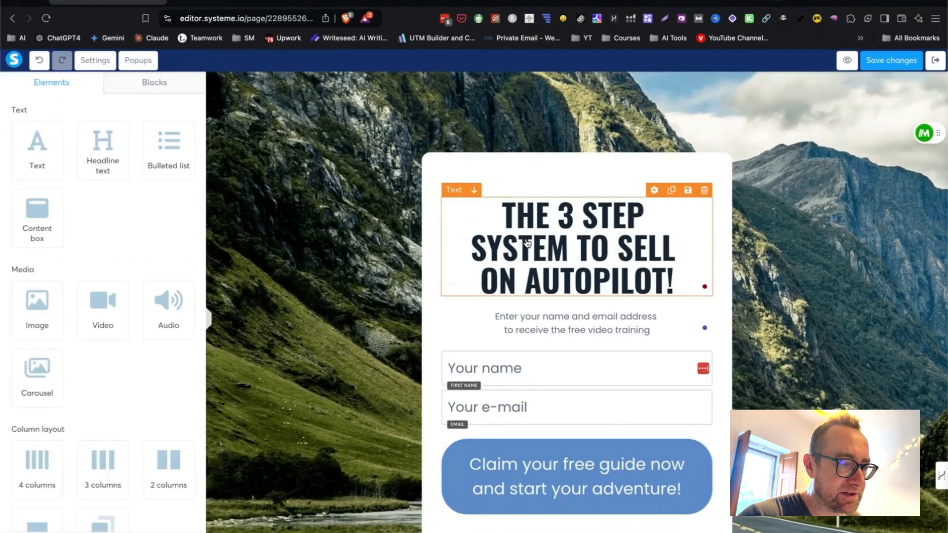
double_click(559, 251)
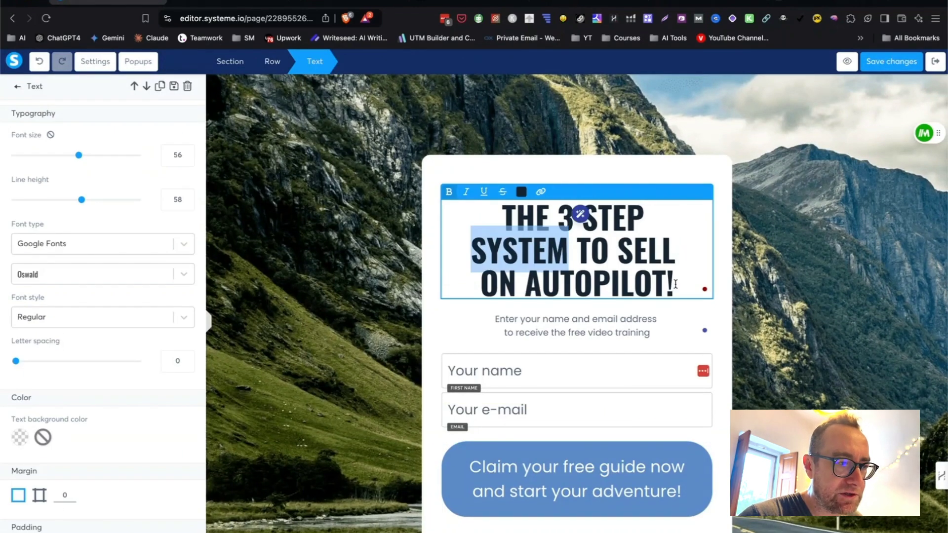
key("super+a")
type("The Ultimate Blueprint for a Location-Independent Lifestyle")
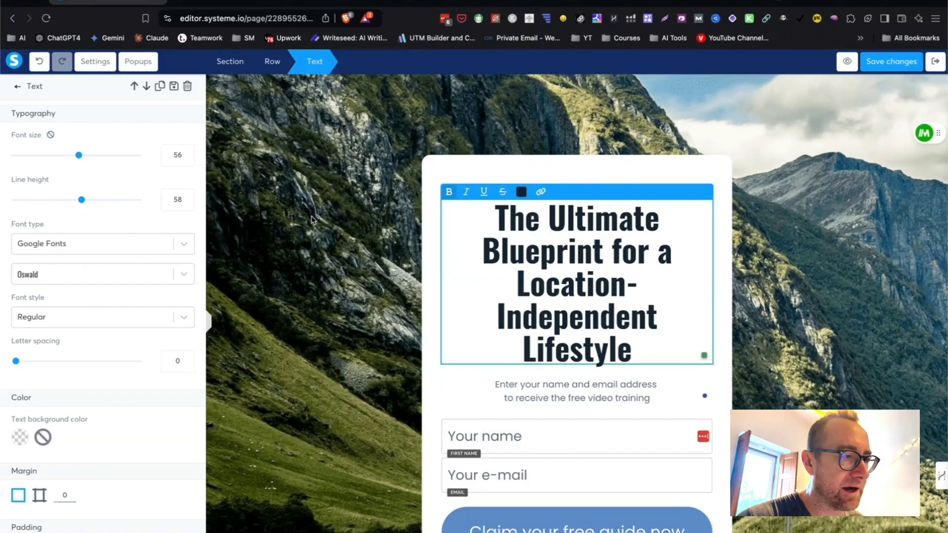
Rewrite the headline as "Curious About Becoming a Digital Nomad? 🤓" and end the subheading with "to receive the free guide."
key("super+a")
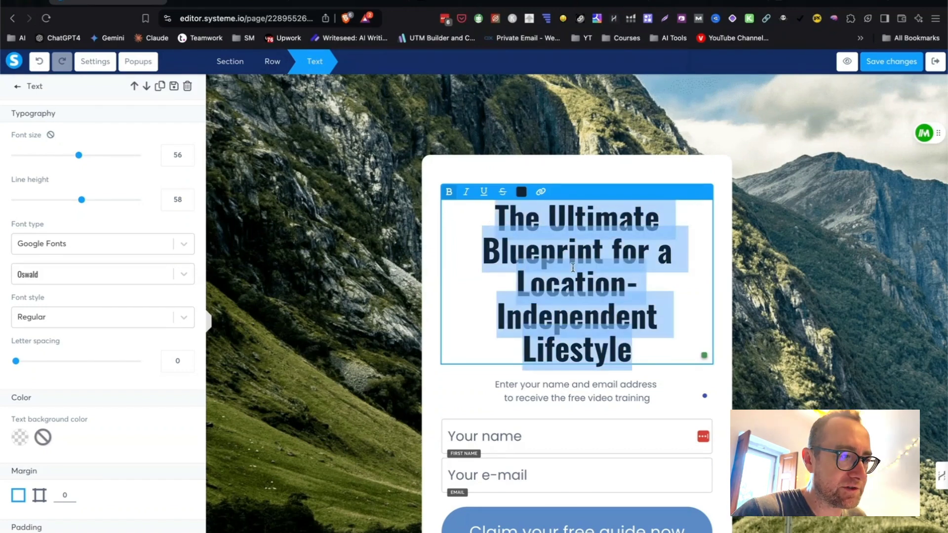
type("Curious ")
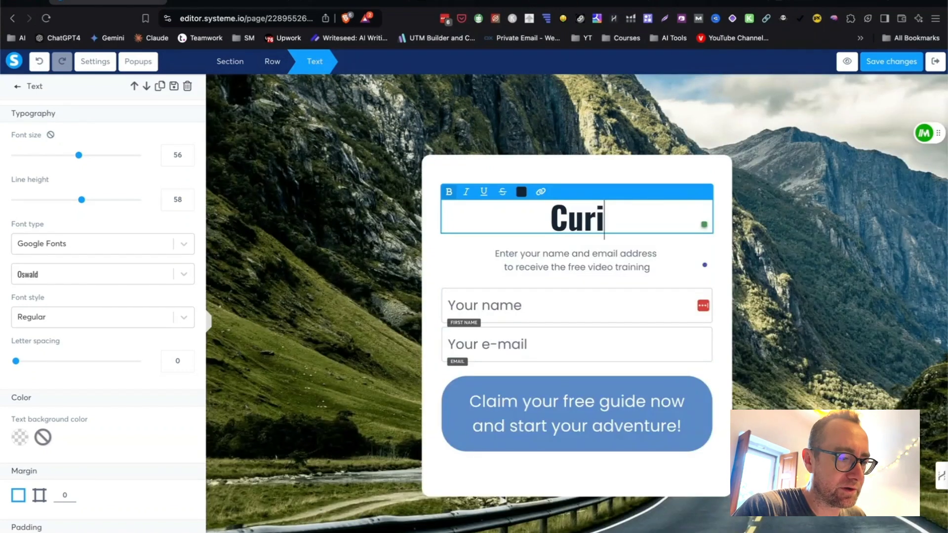
type("abo")
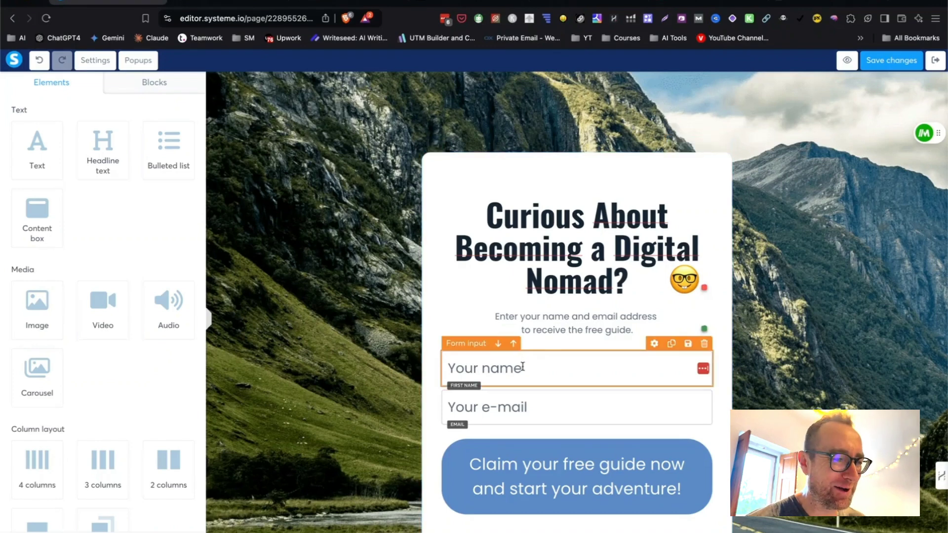
Change the first-name form input's placeholder to "Your first name"
left_click(561, 356)
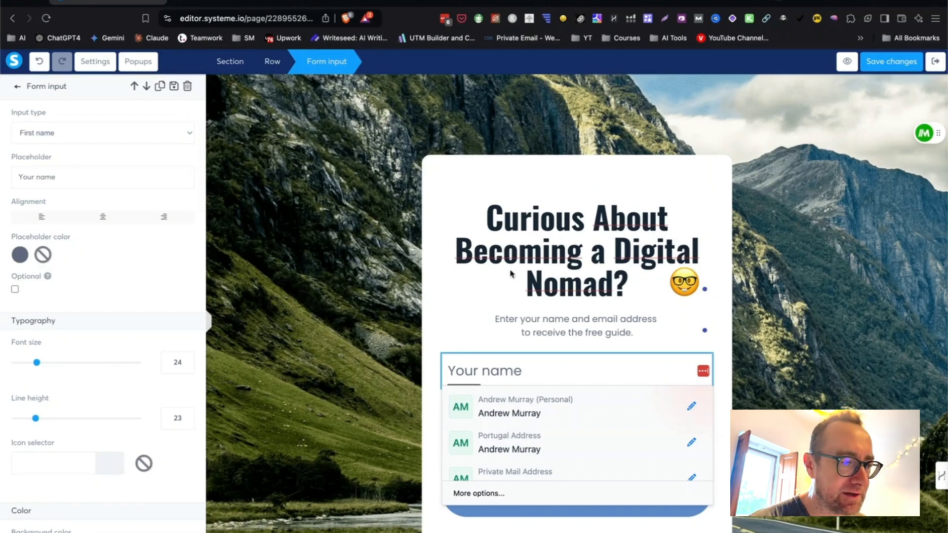
key("Escape")
left_click(494, 370)
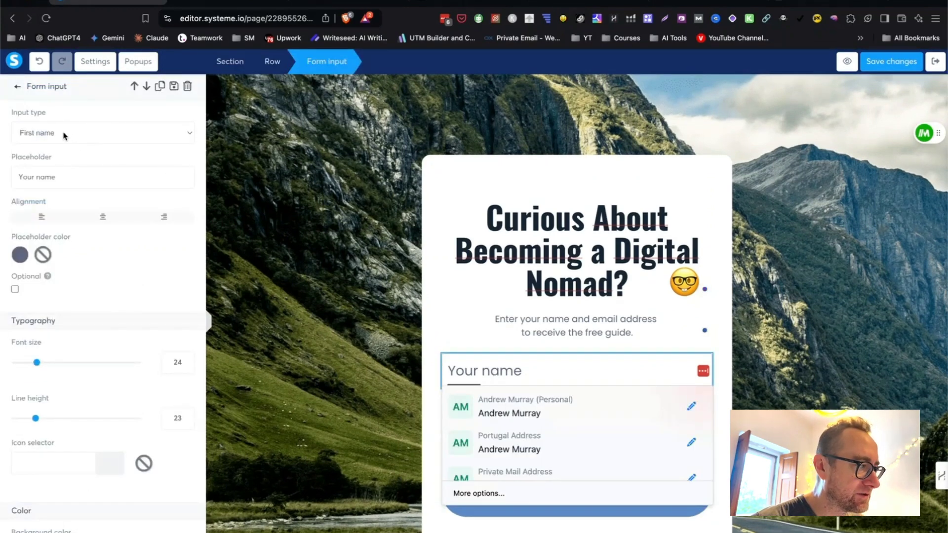
left_click(62, 176)
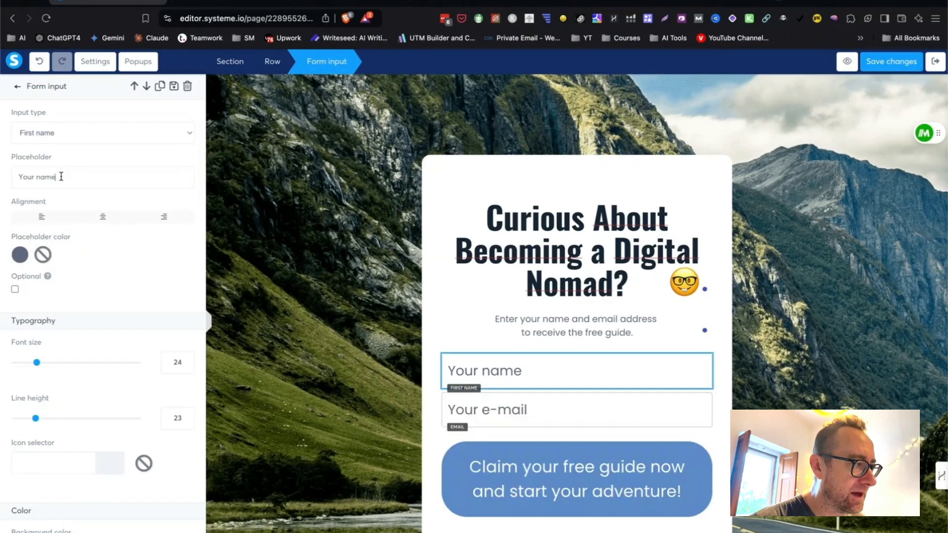
double_click(30, 178)
type("Your first")
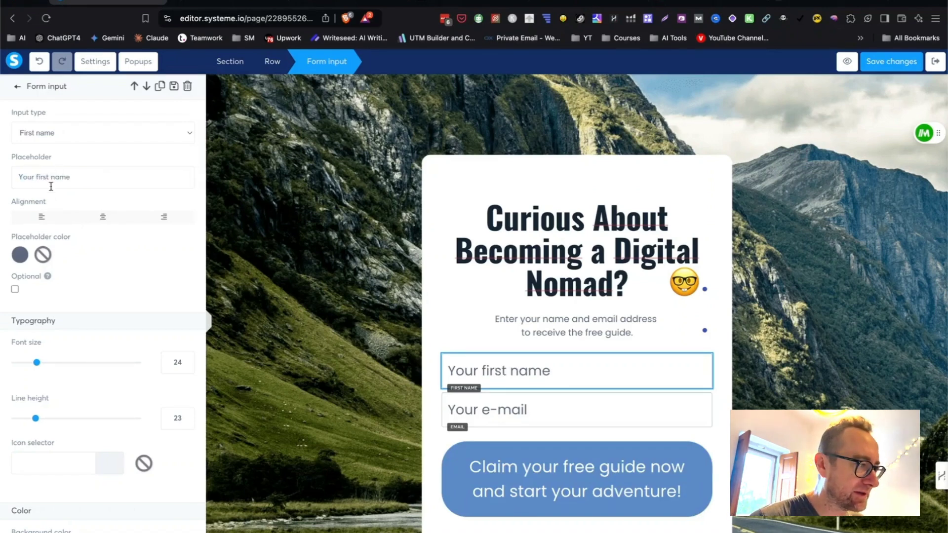
Check the e-mail form input's settings and close them
left_click(516, 422)
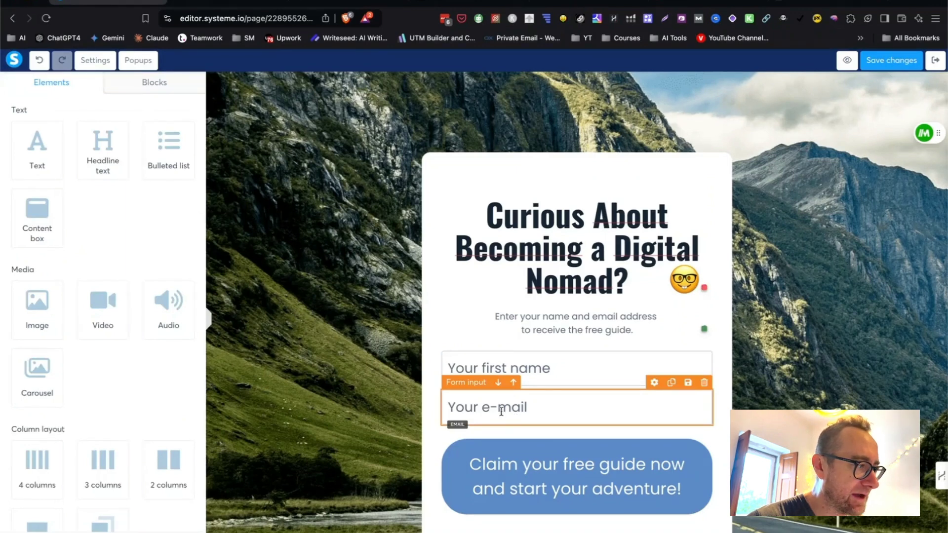
left_click(509, 413)
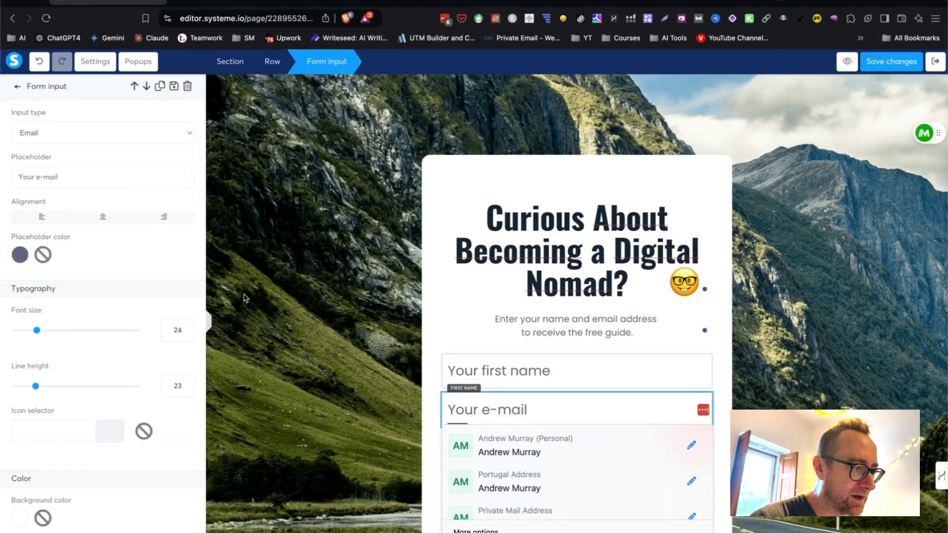
left_click(482, 342)
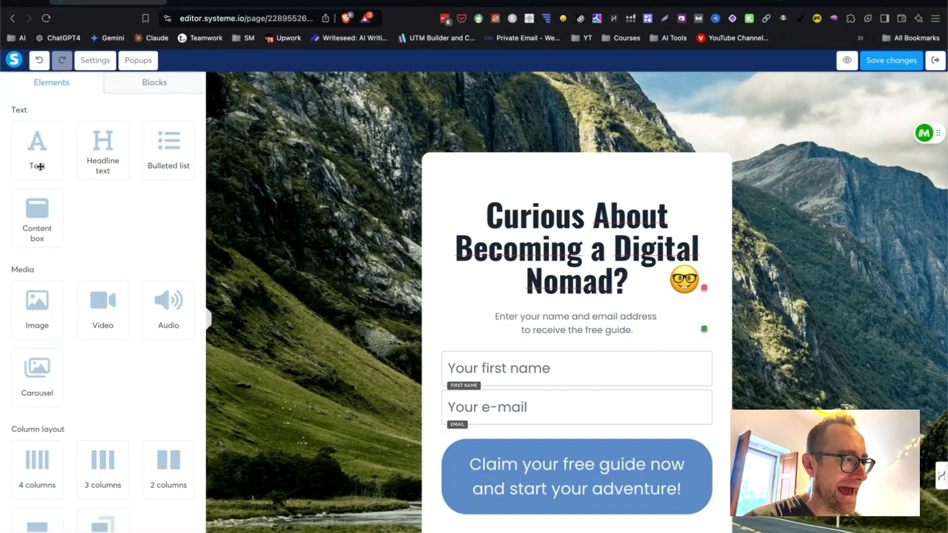
Add a headline text and a bulleted list between the subheading and the first-name input, and check the list's settings
left_click_drag(39, 151, 588, 304)
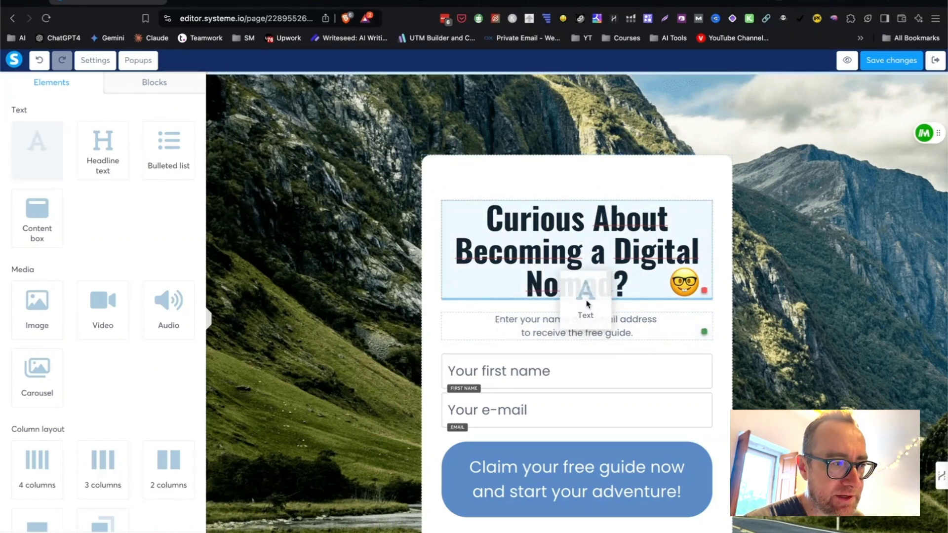
left_click_drag(587, 303, 574, 381)
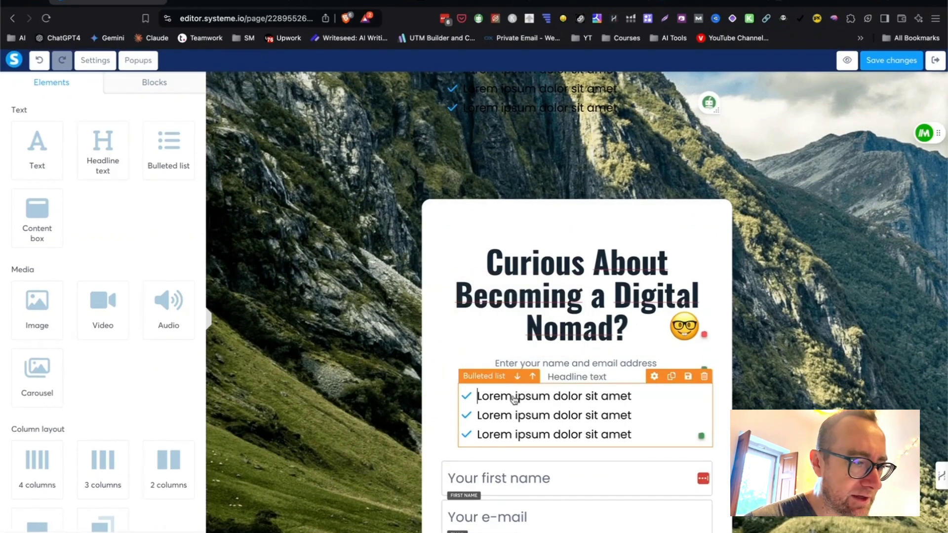
left_click(514, 398)
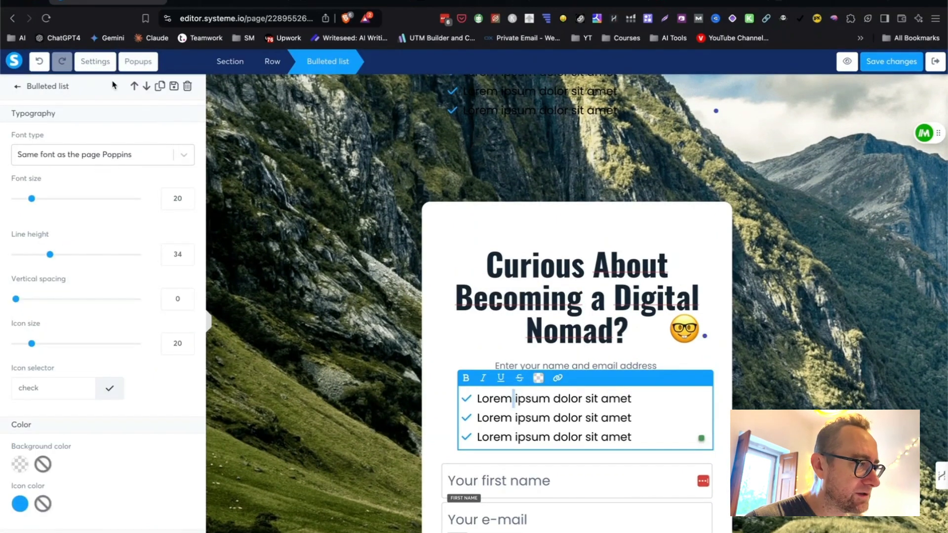
left_click(53, 85)
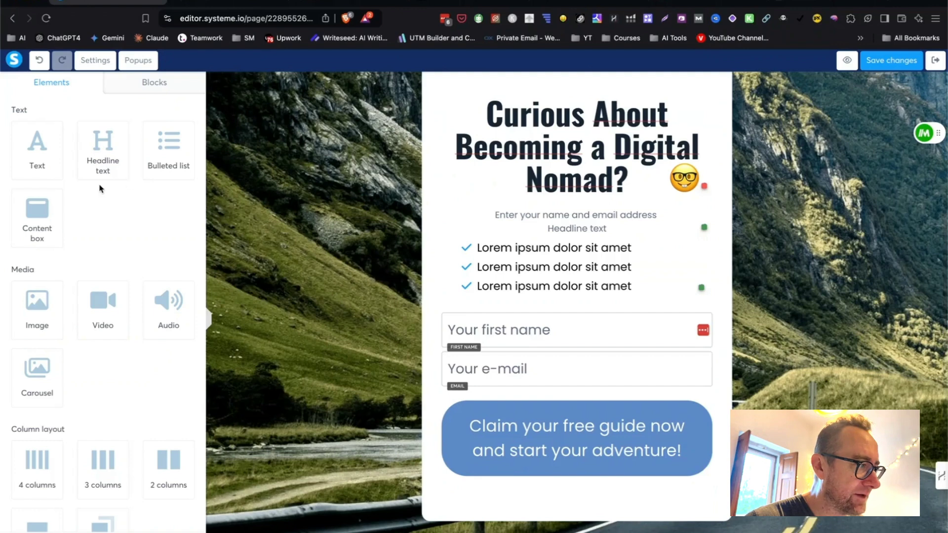
Add a form input between the e-mail field and the claim button
mouse_move(98, 305)
left_mouse_down()
mouse_move(492, 311)
mouse_move(563, 292)
mouse_move(97, 302)
left_mouse_up()
scroll(97, 302, "down", 2)
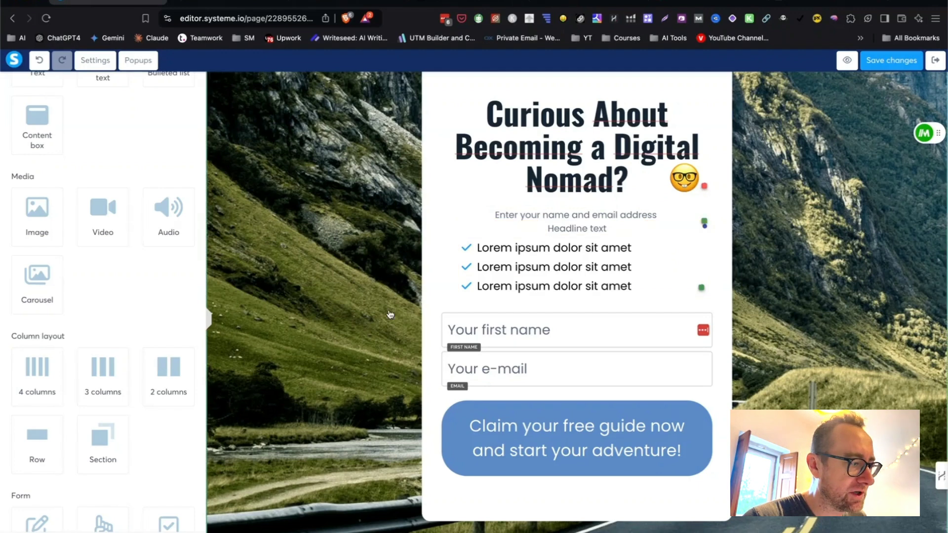
scroll(210, 316, "down", 1)
scroll(133, 383, "down", 5)
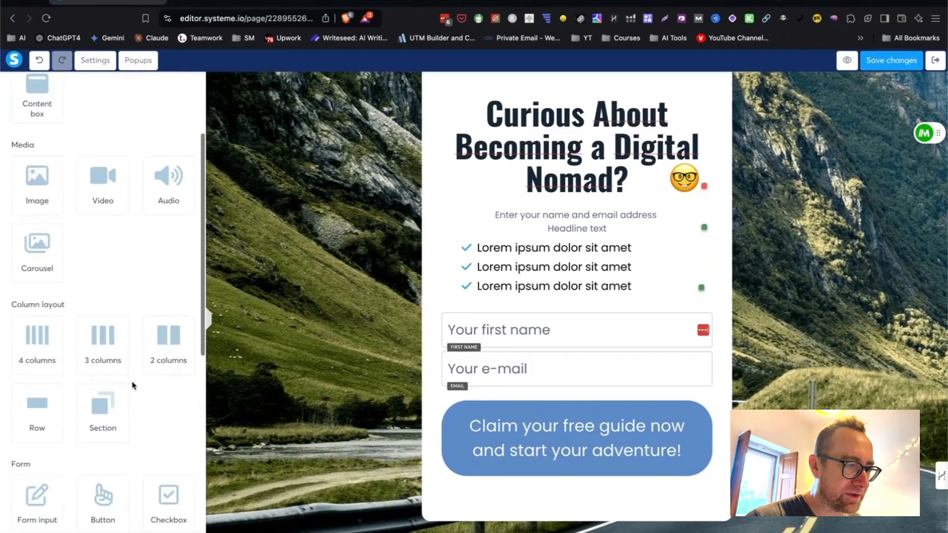
left_click_drag(47, 351, 596, 376)
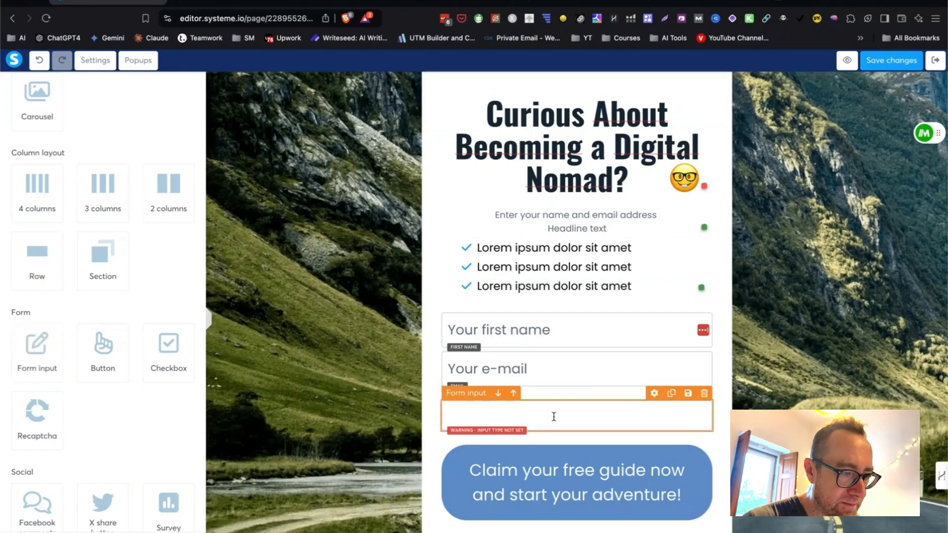
Set the new form input's type to Phone number, its placeholder to "Phone number (optional)", and mark it as optional
left_click(519, 415)
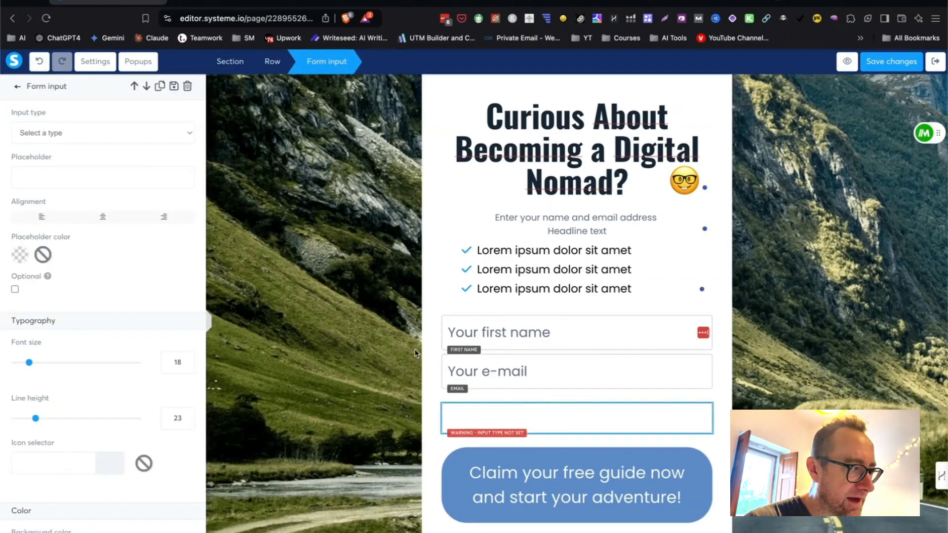
left_click(65, 133)
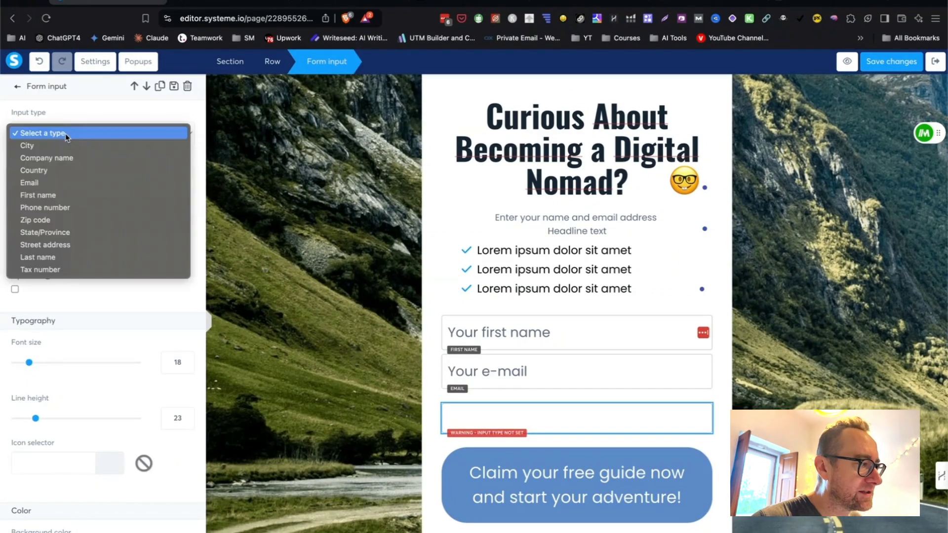
left_click(60, 211)
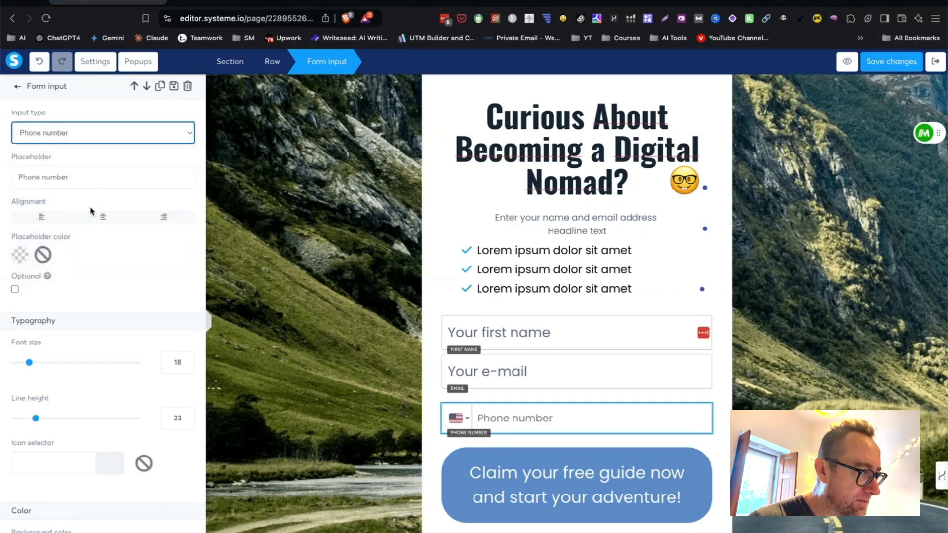
left_click(83, 178)
type("(optional")
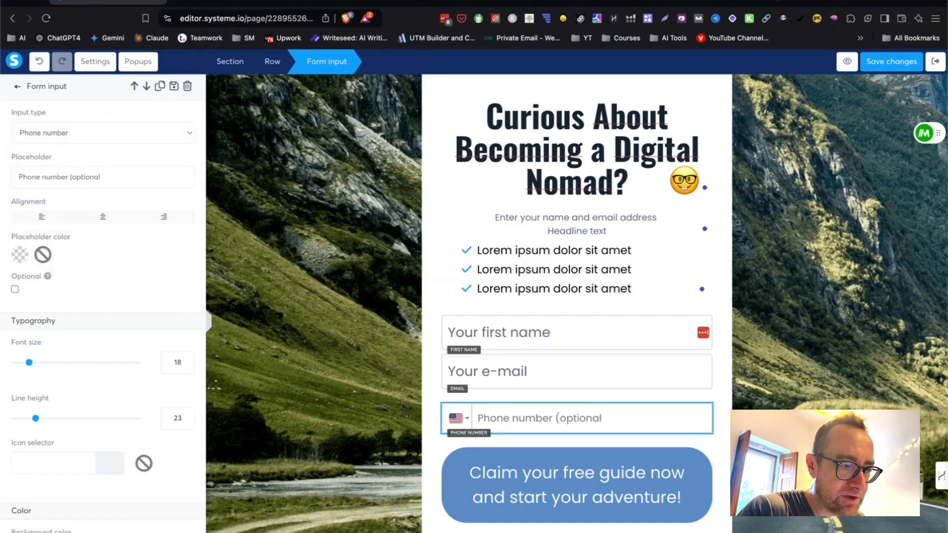
left_click(15, 290)
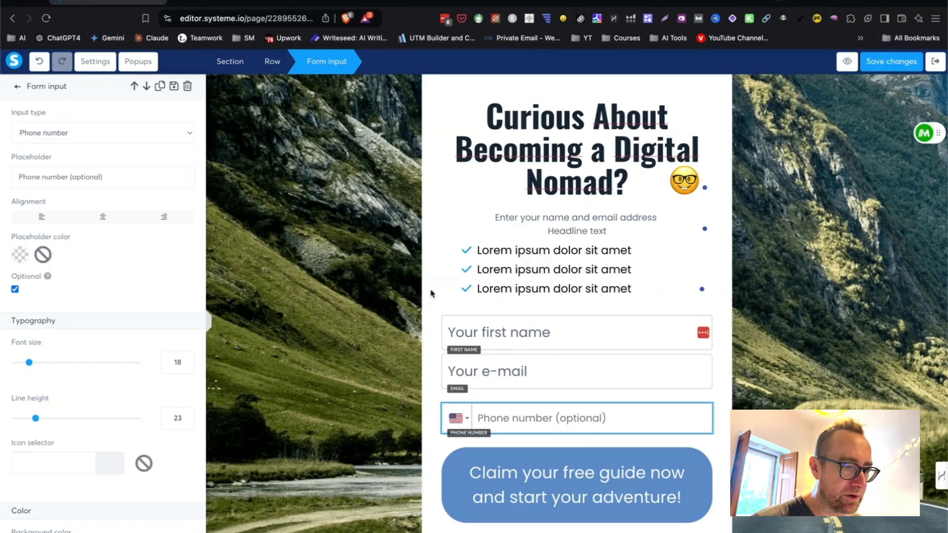
Save the changes and preview the page, checking the stray bulleted list above the form card
left_click(889, 61)
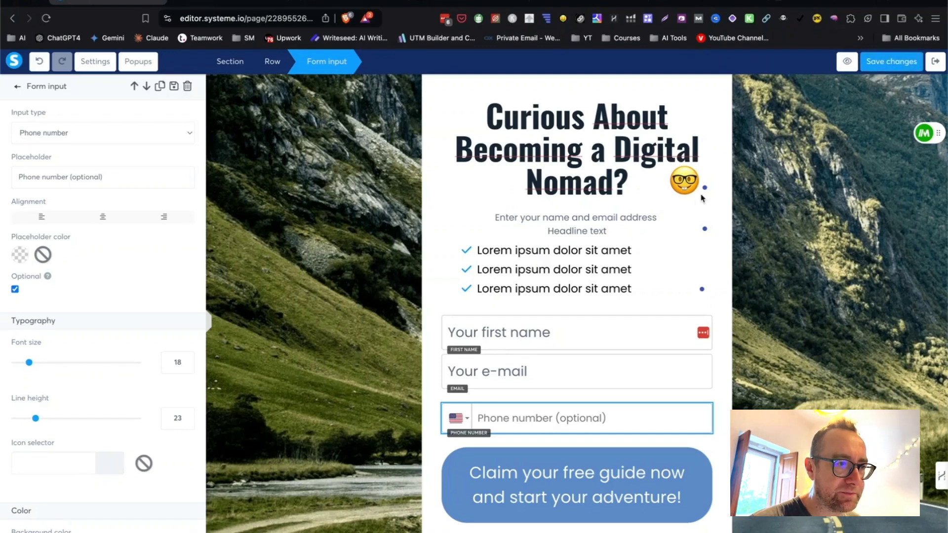
left_click(848, 62)
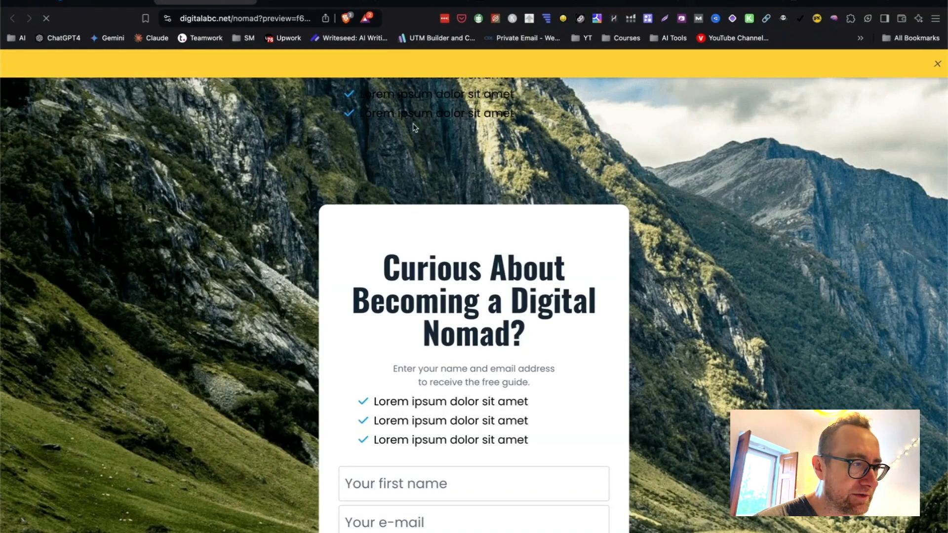
left_click_drag(383, 94, 510, 105)
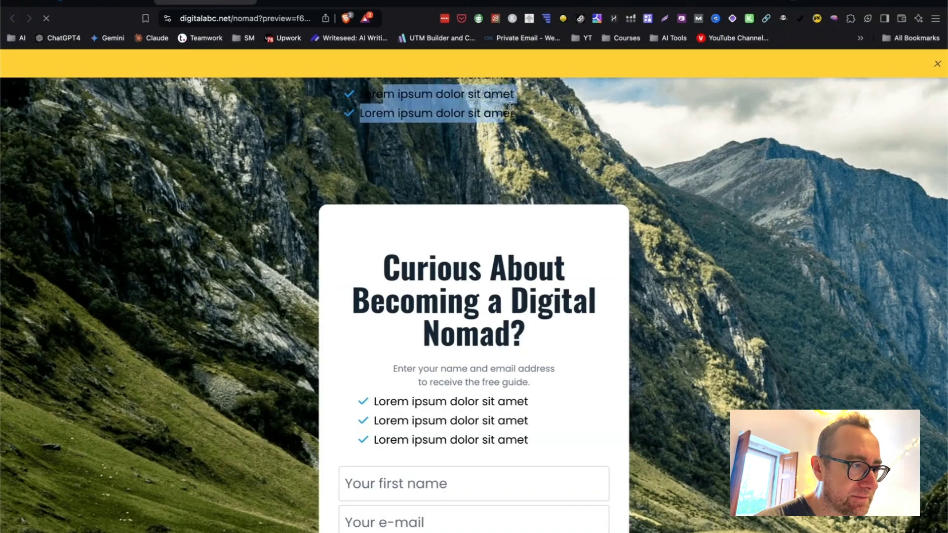
scroll(462, 152, "down", 5)
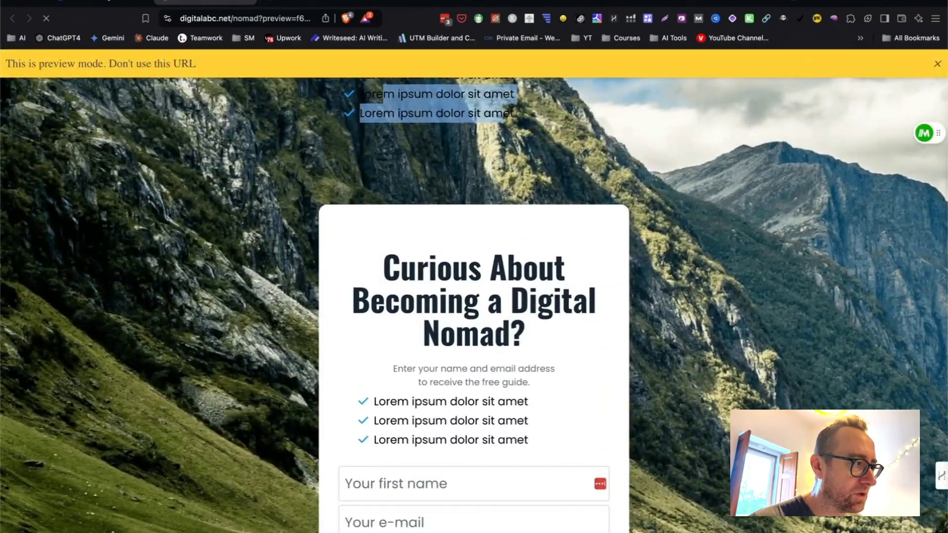
Return to the page editor and delete the stray bulleted list above the form card
left_click(99, 3)
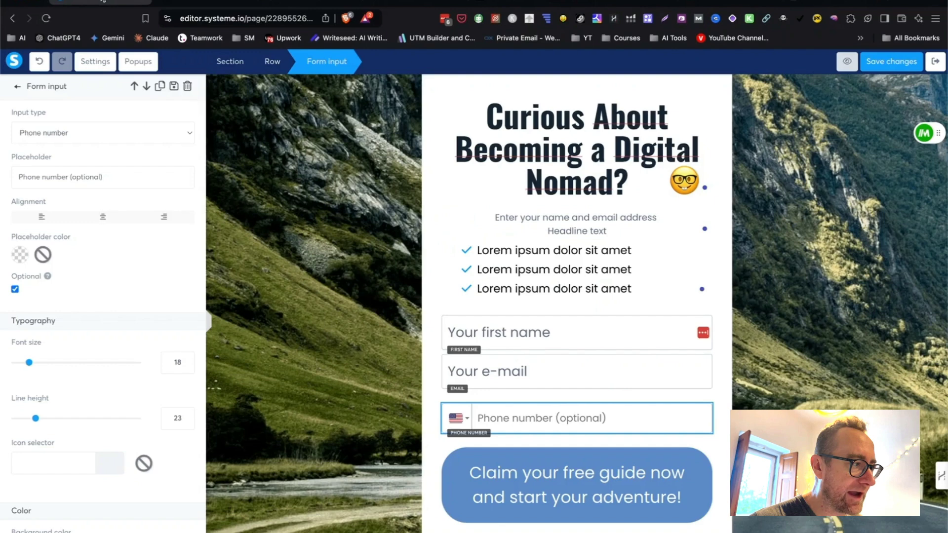
left_click(350, 158)
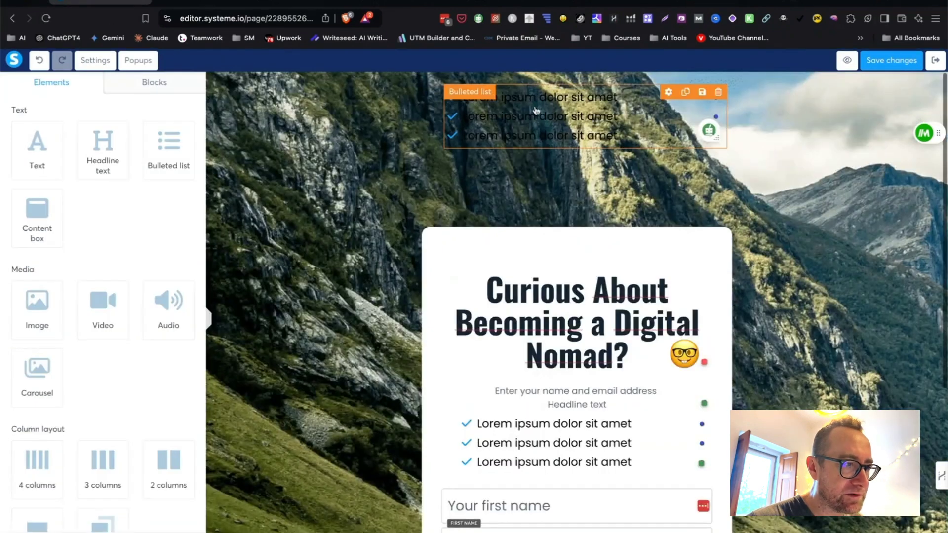
left_click(719, 94)
left_click(563, 84)
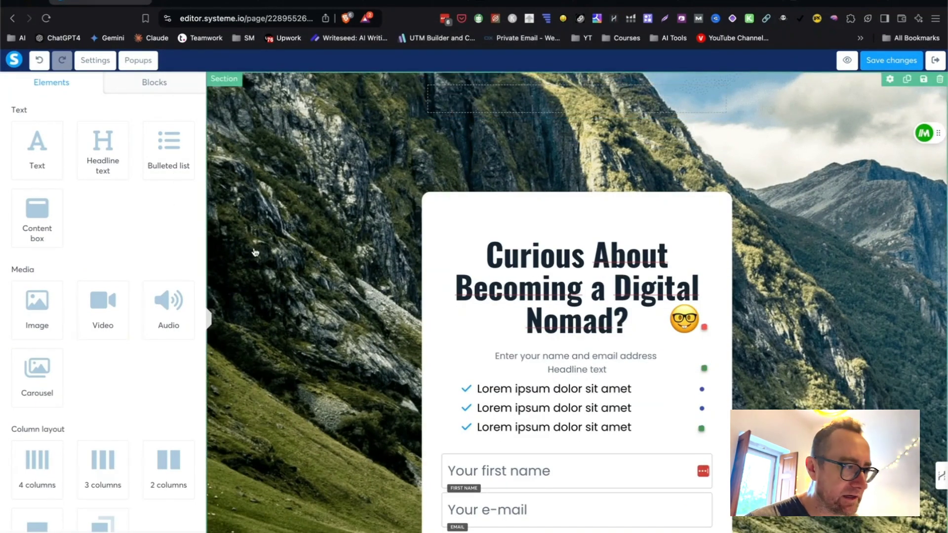
Set the page's SEO title to "Discover How To Become A Digital Nomad" and look over the other page settings
left_click(95, 60)
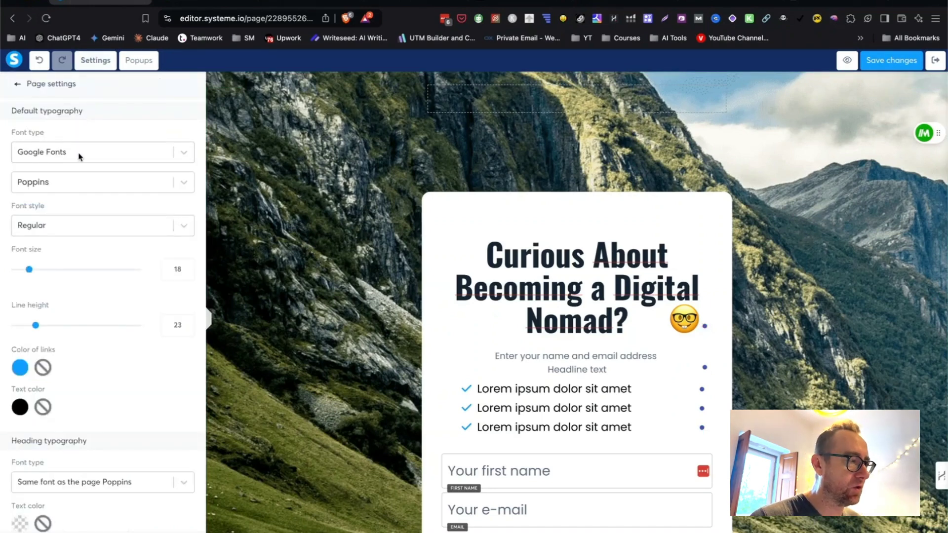
scroll(74, 226, "down", 5)
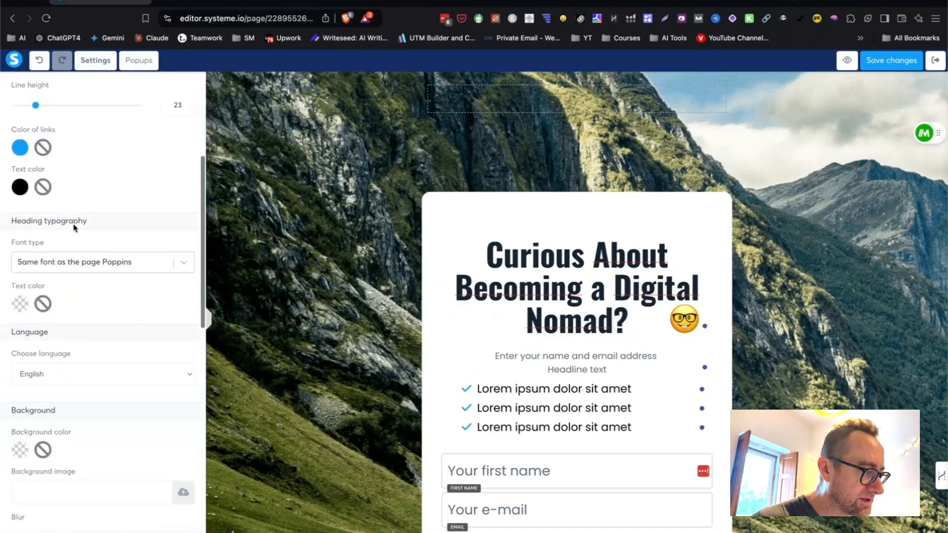
scroll(74, 227, "down", 6)
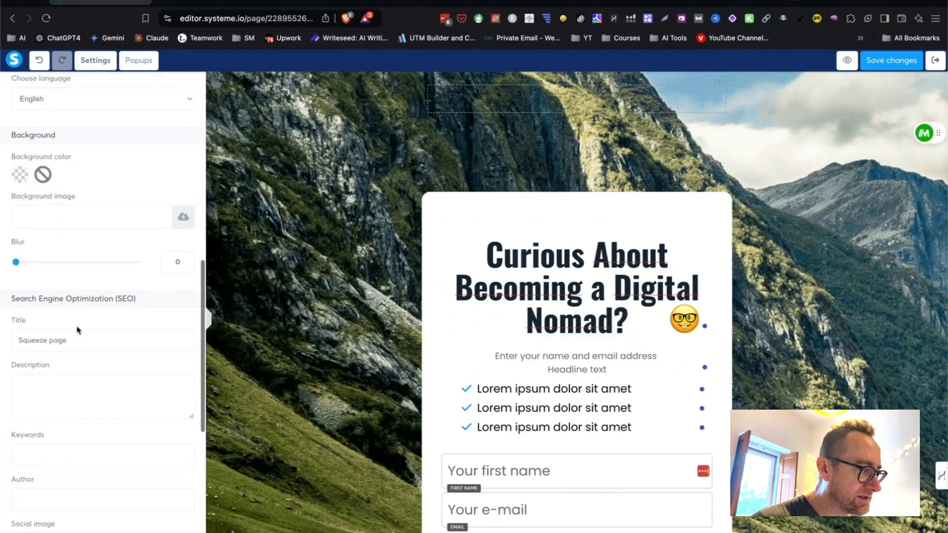
triple_click(67, 340)
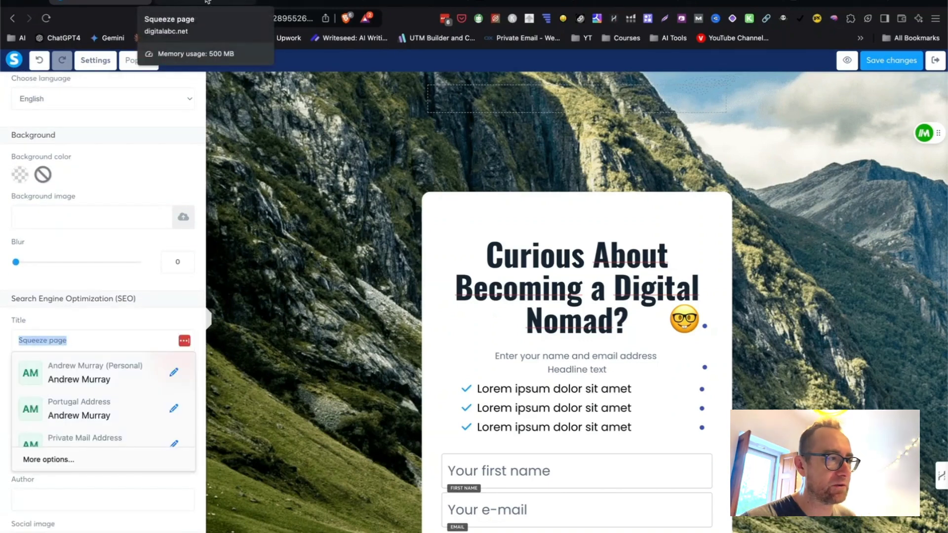
triple_click(67, 341)
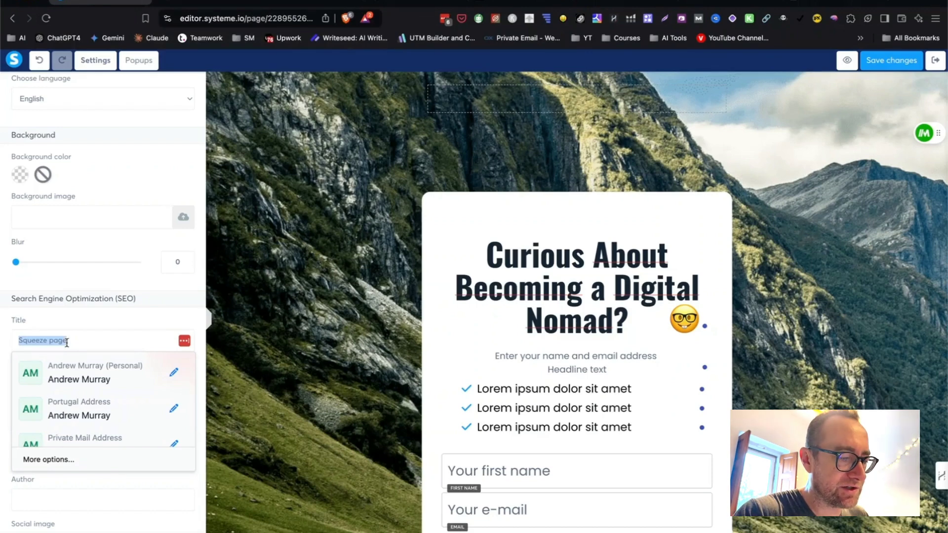
type("Discover How To")
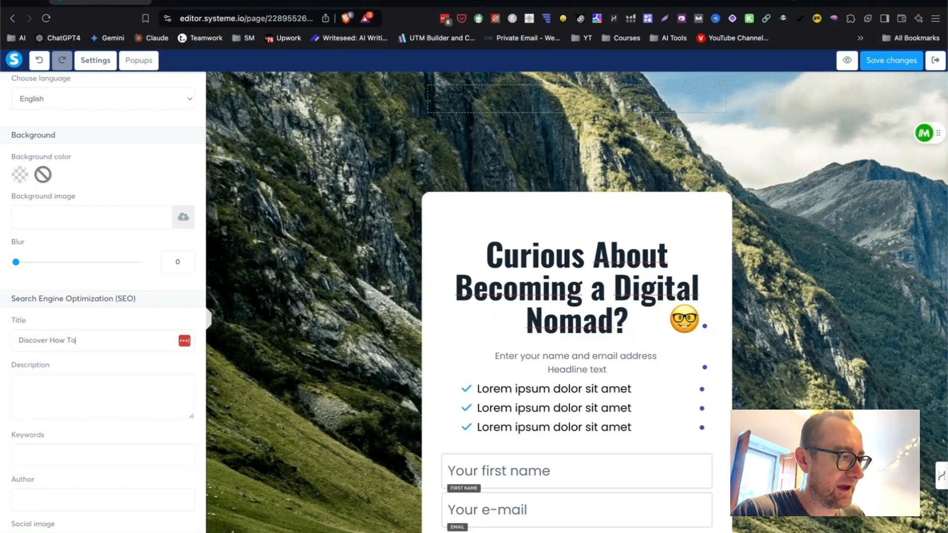
type(" Become A Digital")
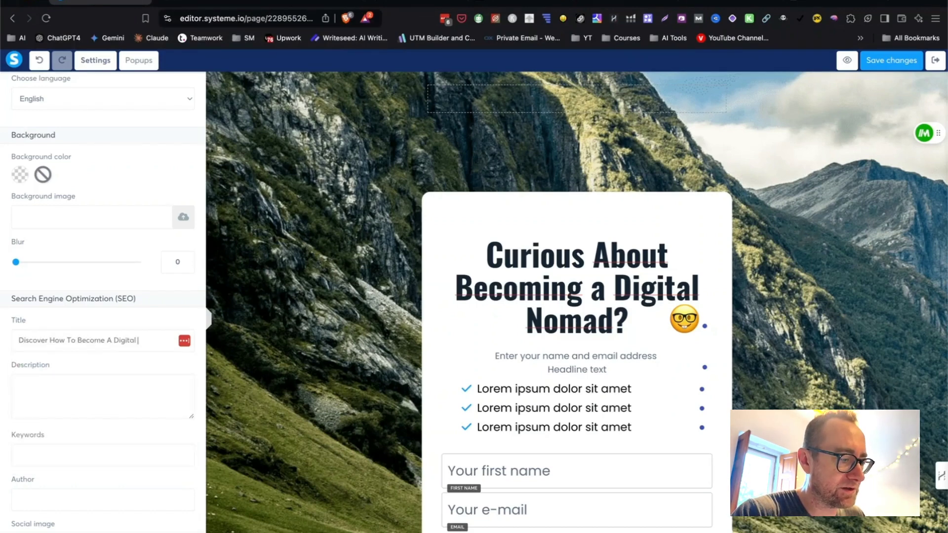
type(" Nomad")
scroll(49, 419, "down", 3)
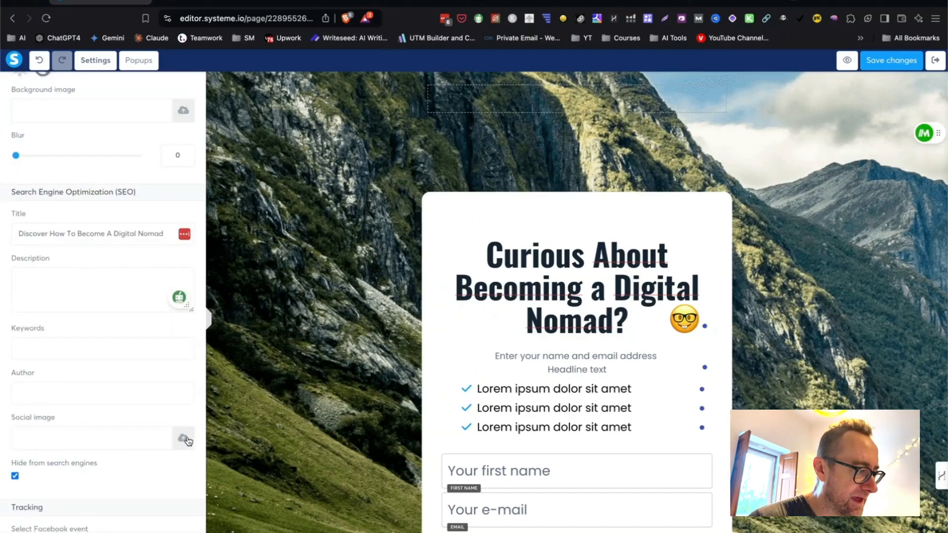
scroll(121, 395, "up", 8)
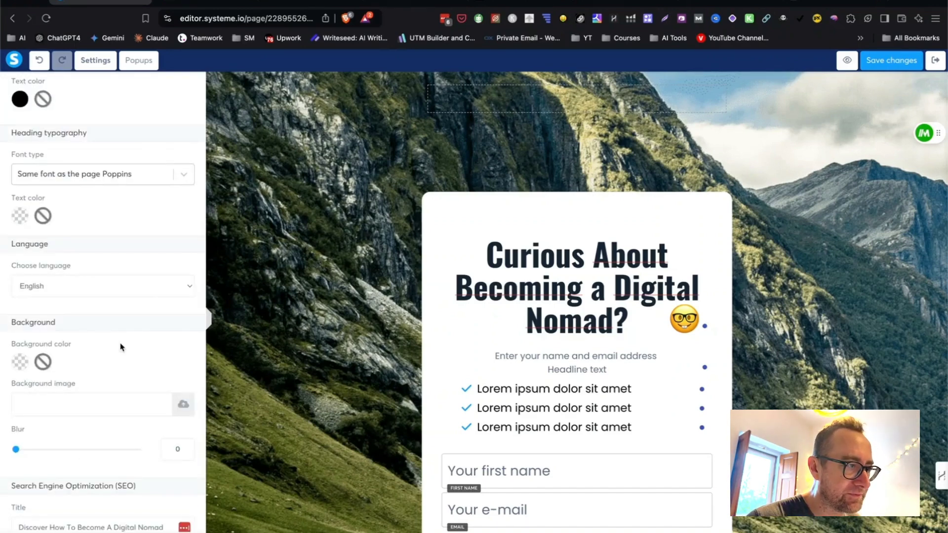
Check the section's background settings, preview the page without the stray list, and return to the editor
left_click(248, 184)
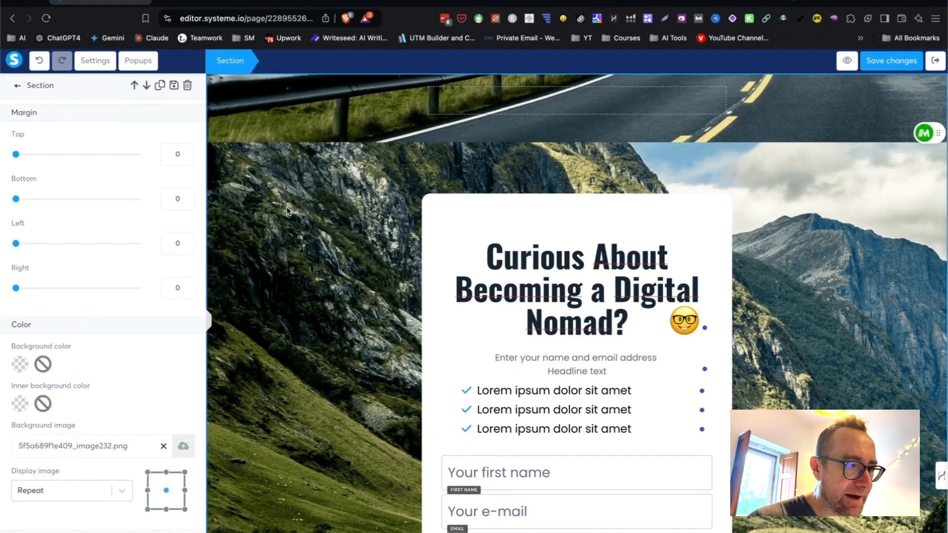
scroll(295, 319, "up", 3)
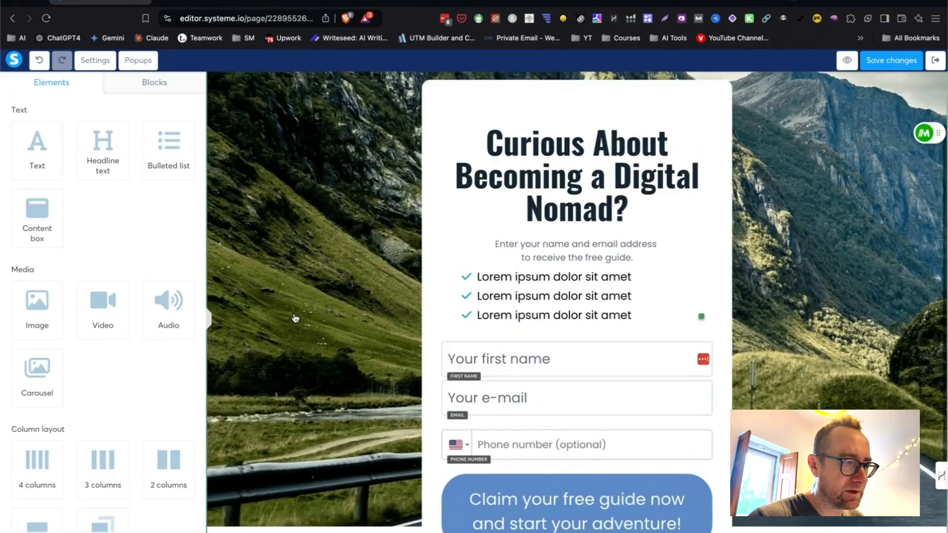
scroll(144, 387, "down", 2)
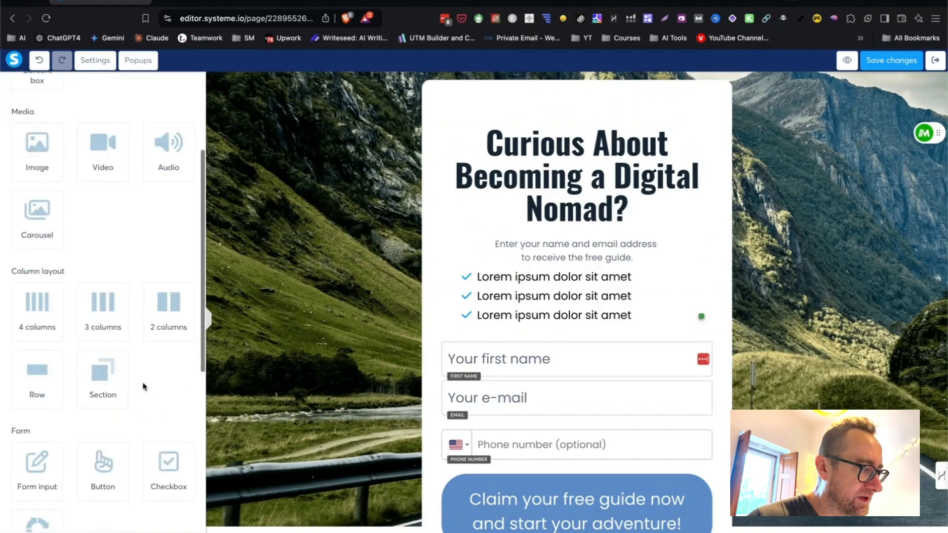
left_click(847, 60)
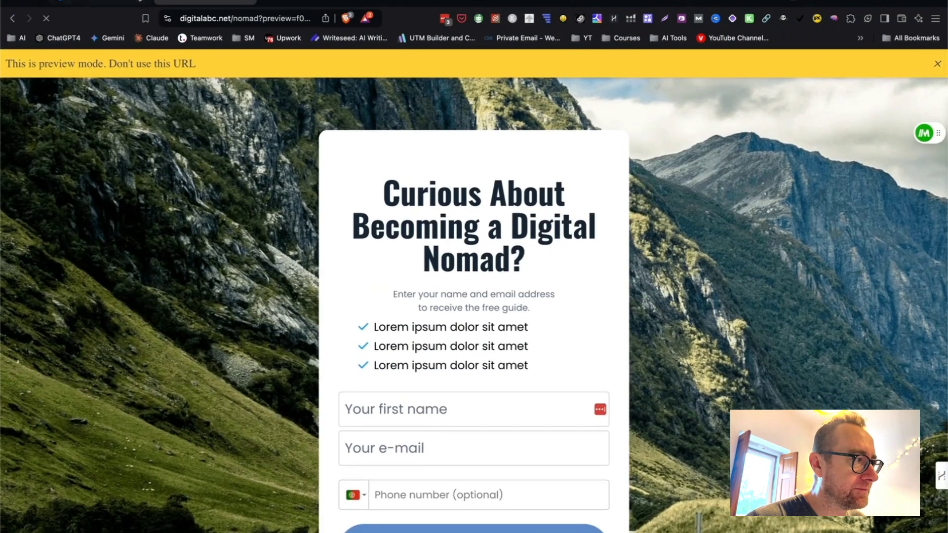
left_click(99, 2)
scroll(142, 355, "down", 3)
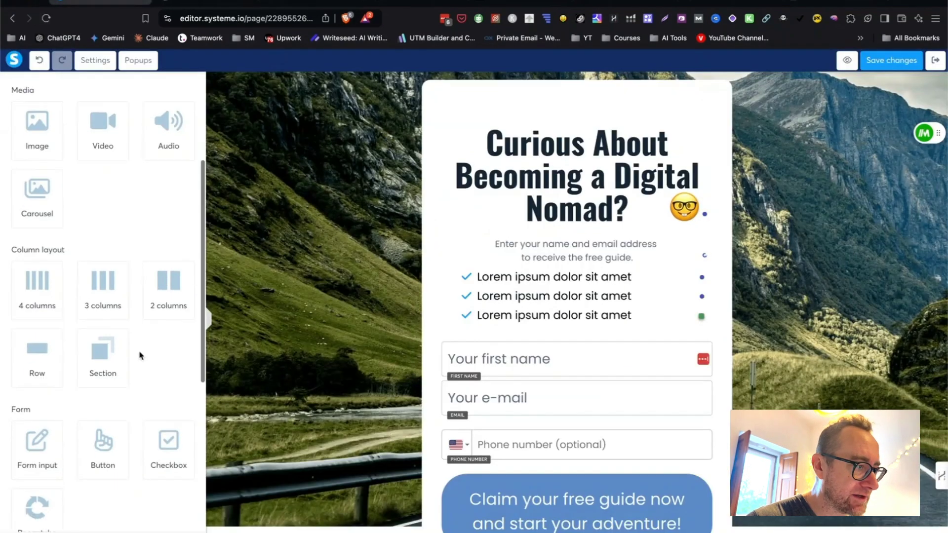
Switch to Unsplash and search for "mountain in europe"
left_click(521, 1)
left_click(252, 67)
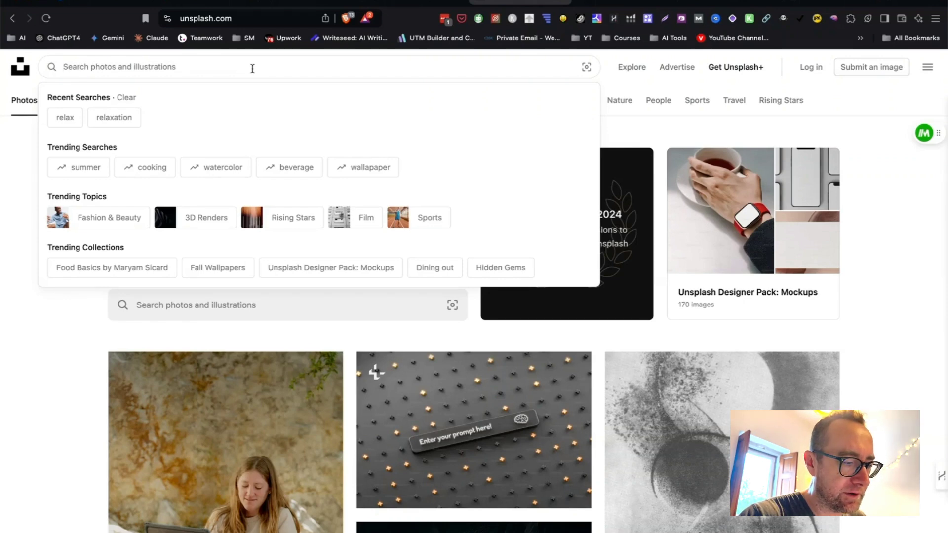
type("mountain in europe")
key("Return")
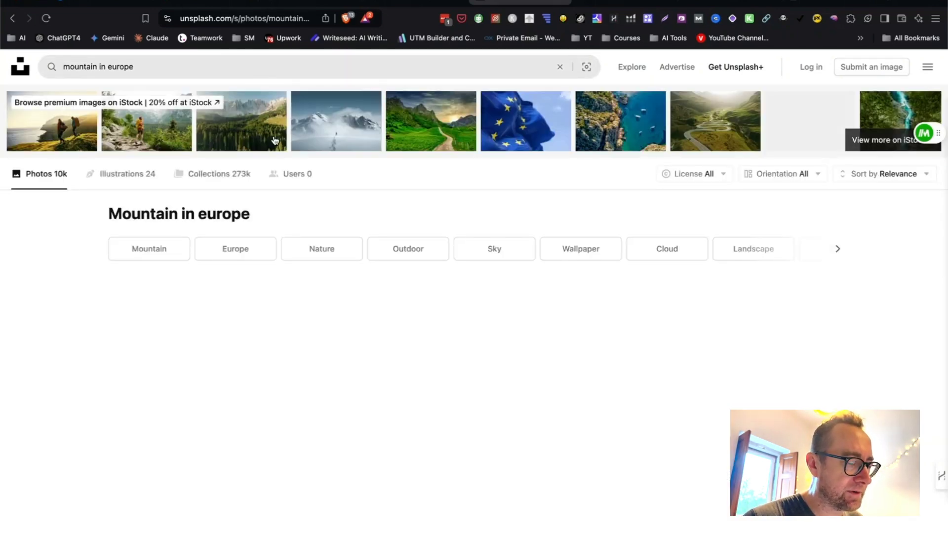
Download the Austrian lakeside village photo and rename the file in the Downloads folder as austria-nomad.jpg
scroll(355, 190, "down", 5)
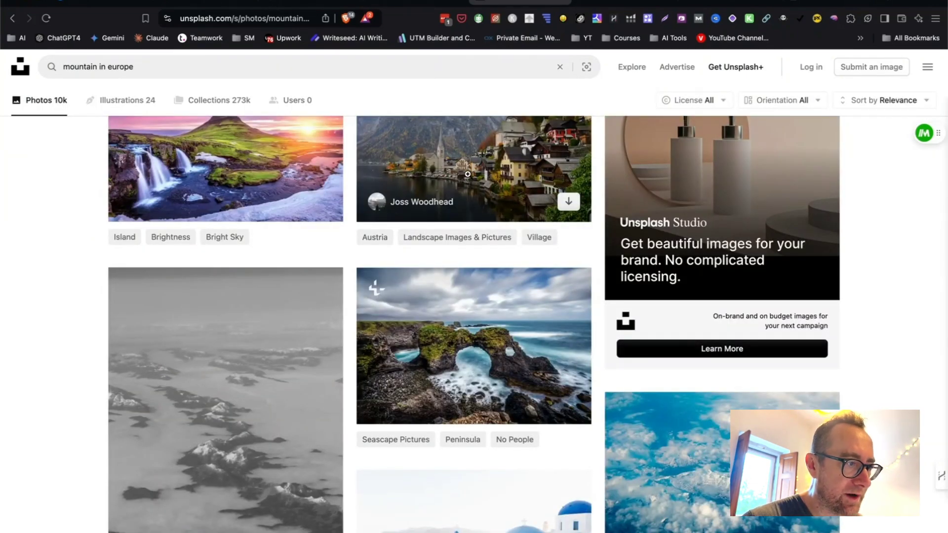
left_click(569, 202)
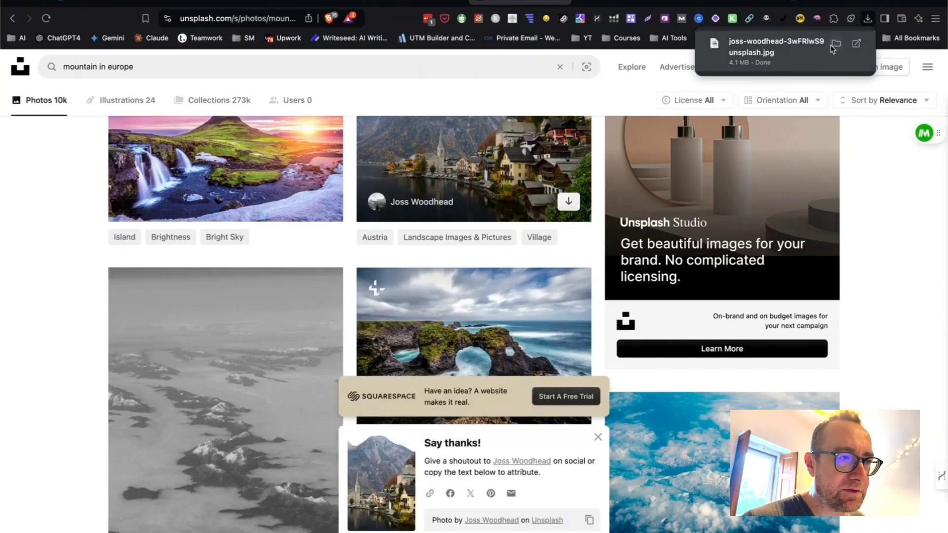
left_click(836, 46)
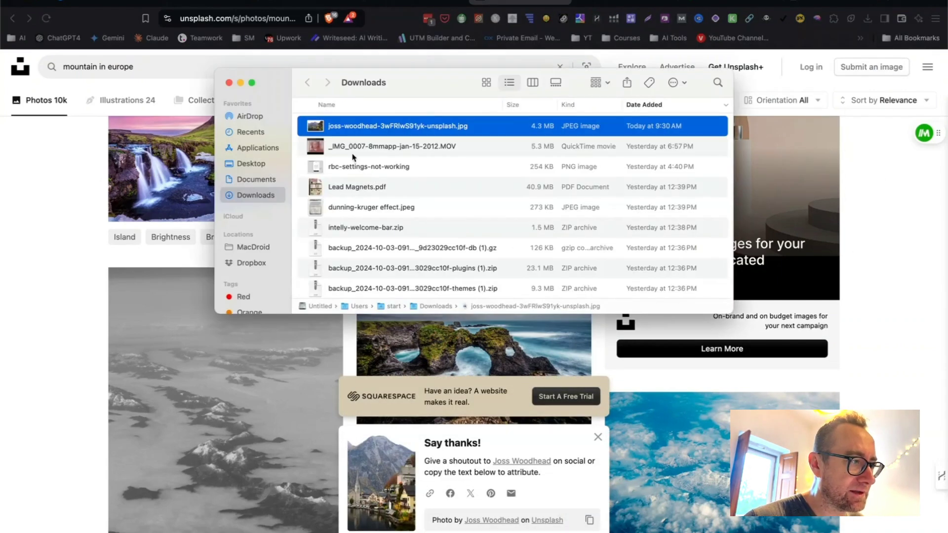
left_click(351, 126)
type("austria-nomad")
key("Return")
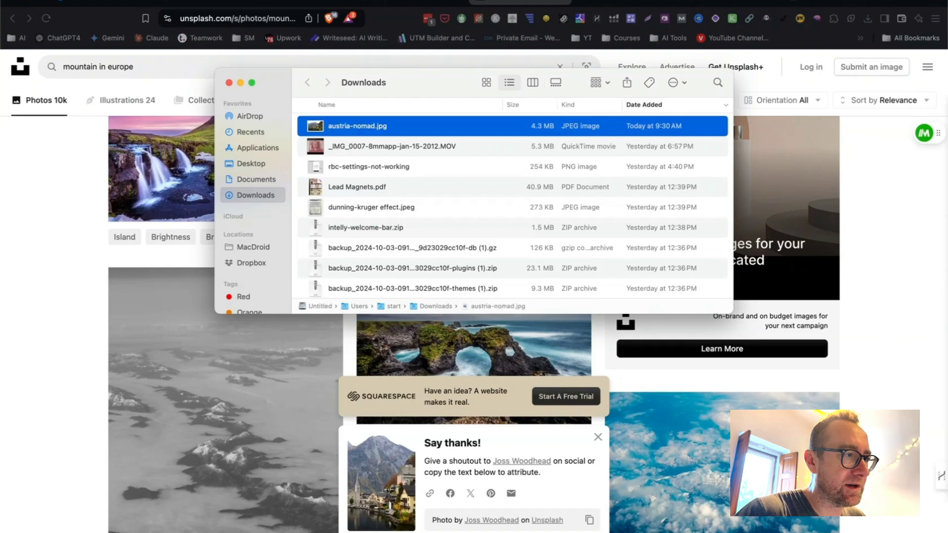
Return to the systeme.io page editor and replace the section's background image by uploading austria-nomad.jpg from Downloads
left_click(509, 4)
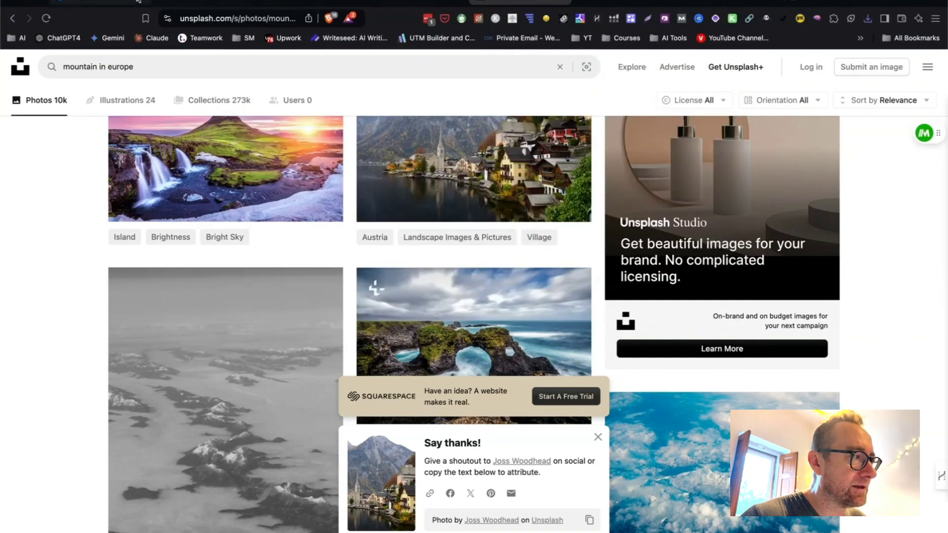
left_click(106, 2)
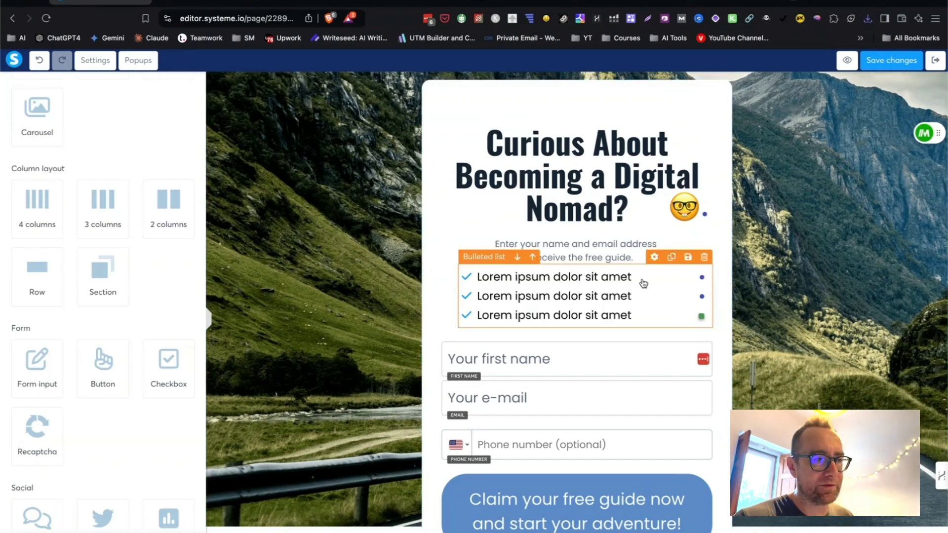
left_click(316, 227)
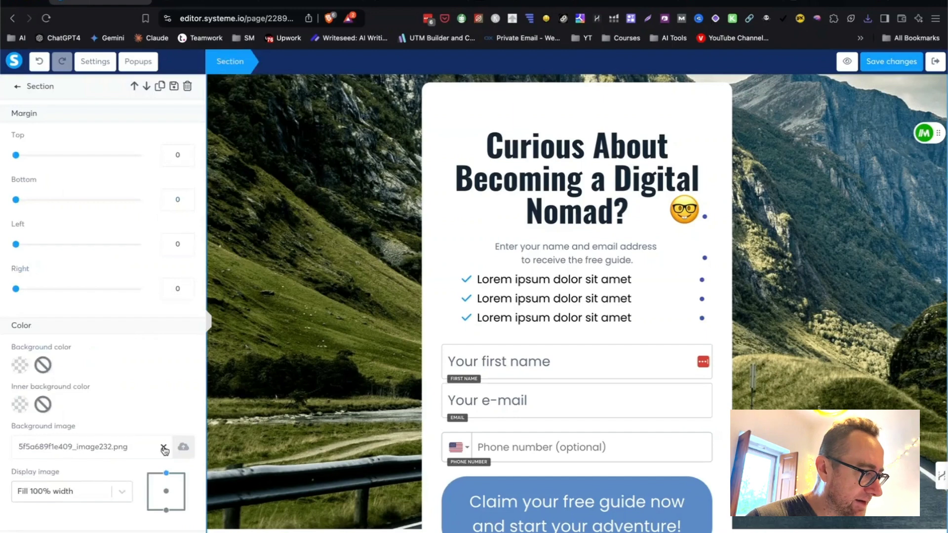
left_click(182, 449)
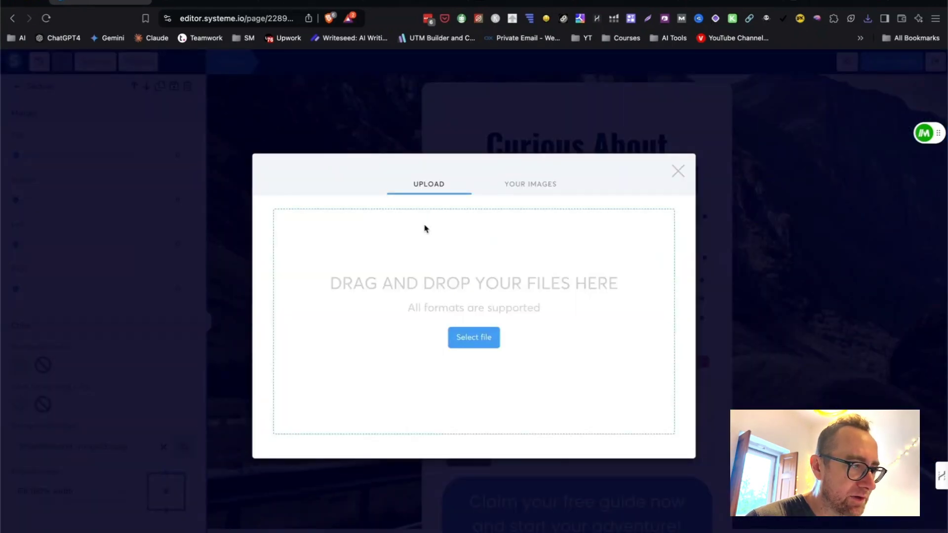
left_click(478, 338)
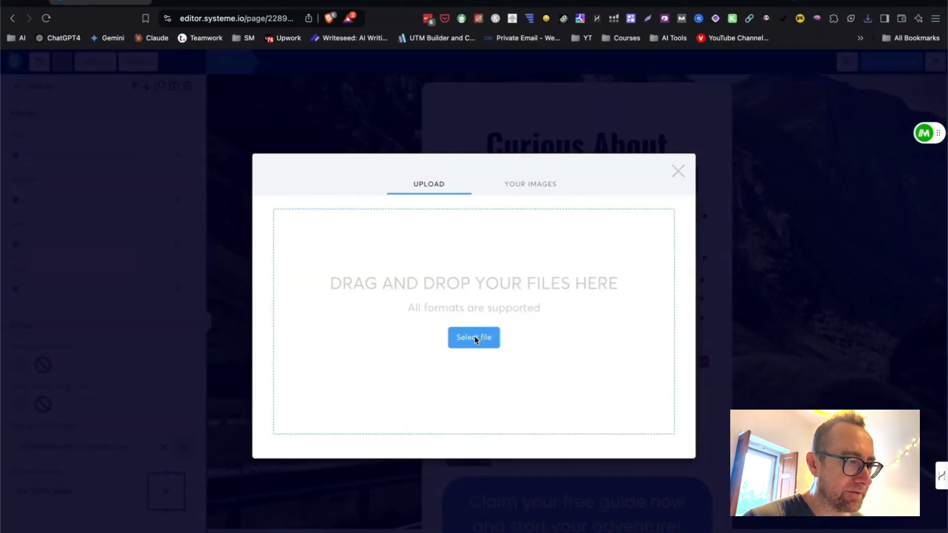
left_click(271, 225)
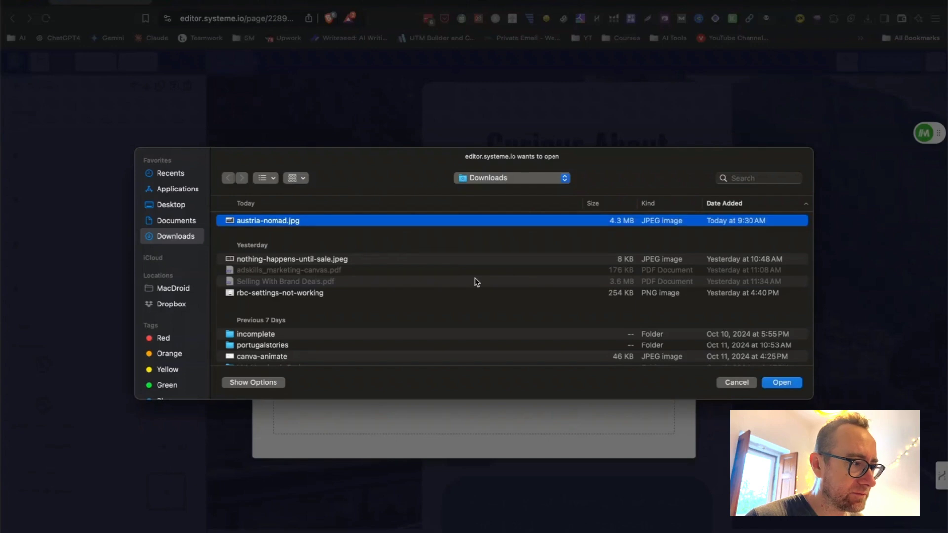
left_click(774, 385)
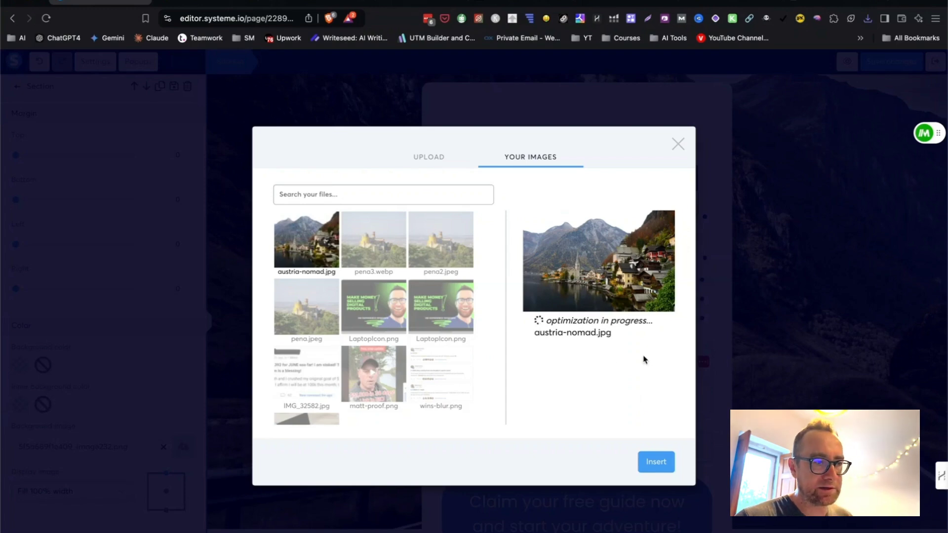
left_click(655, 463)
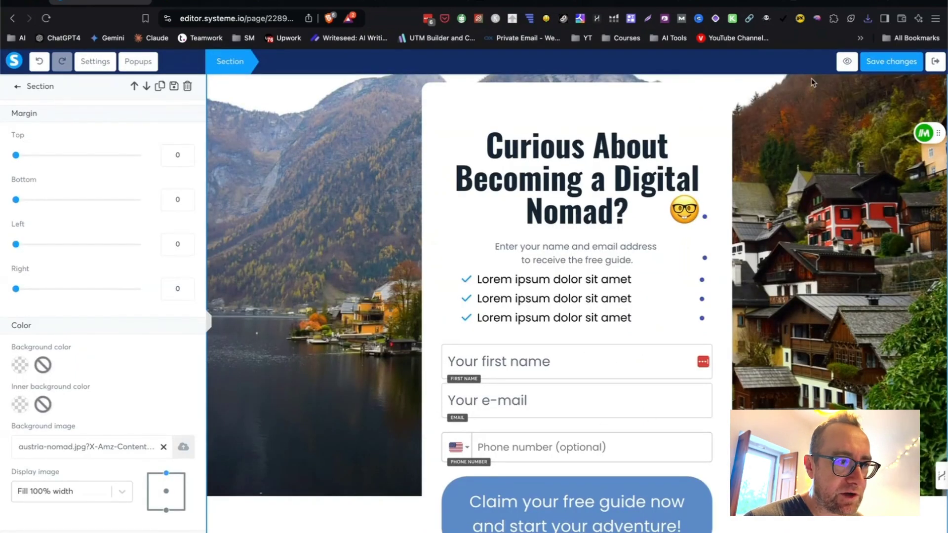
Save the squeeze page changes, preview the page with the new background, and return to the editor
left_click(877, 65)
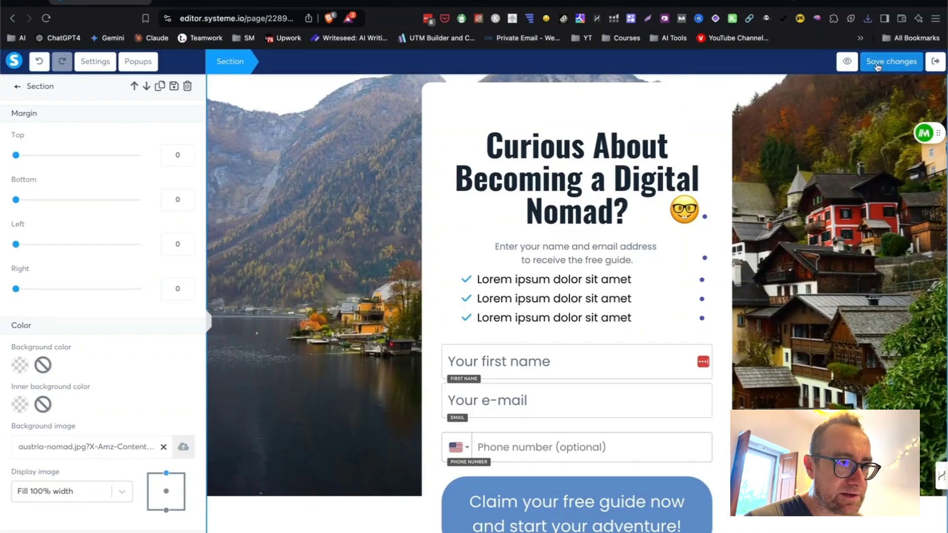
left_click(846, 63)
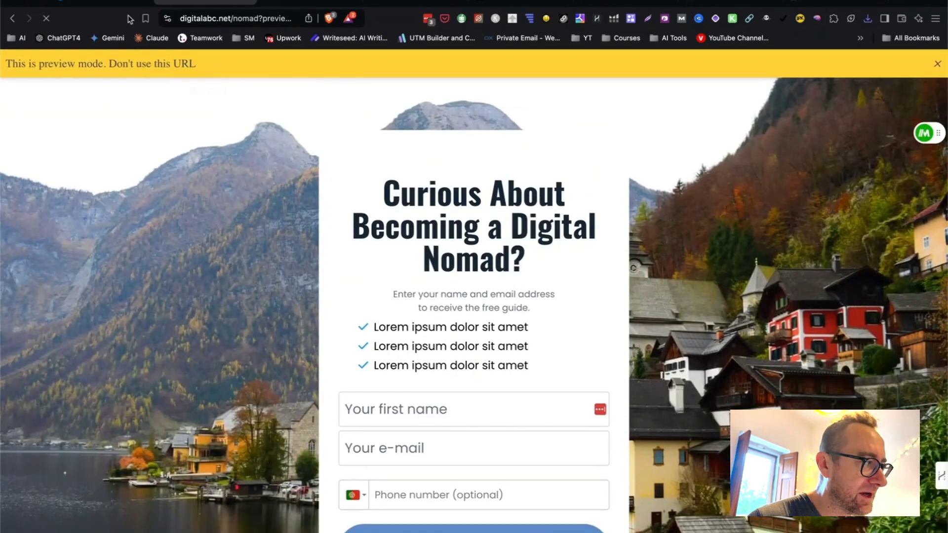
left_click(108, 2)
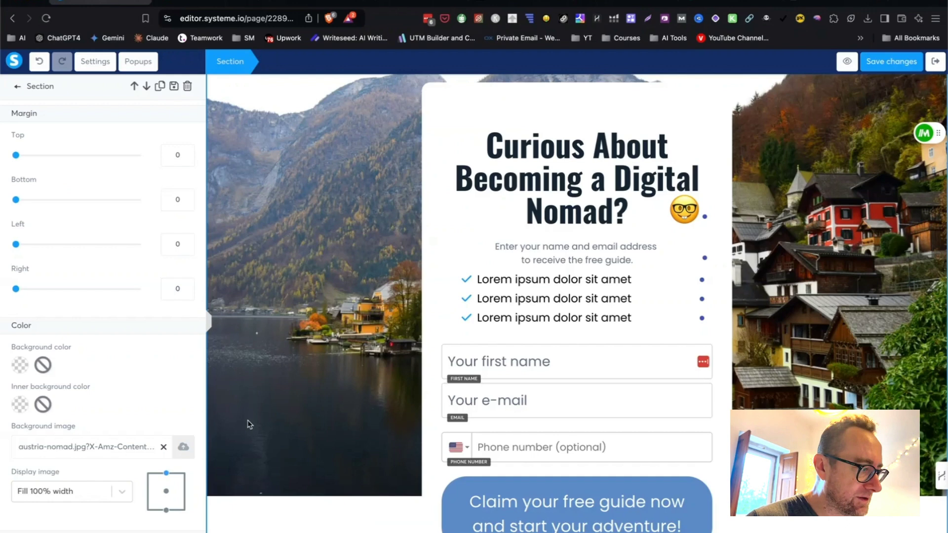
Examine how the background image fits the section, including its display options, and check the page's popups area
left_click(125, 492)
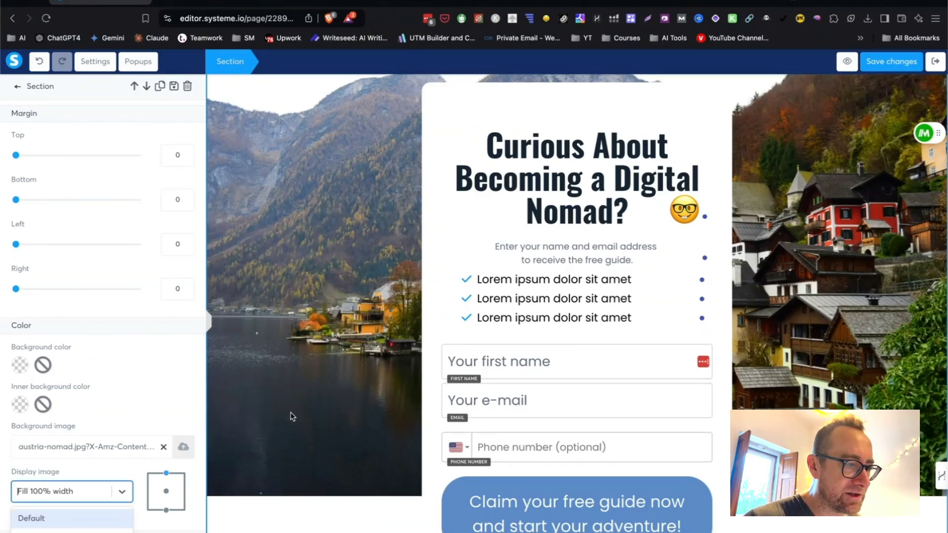
left_click(770, 336)
scroll(739, 305, "up", 2)
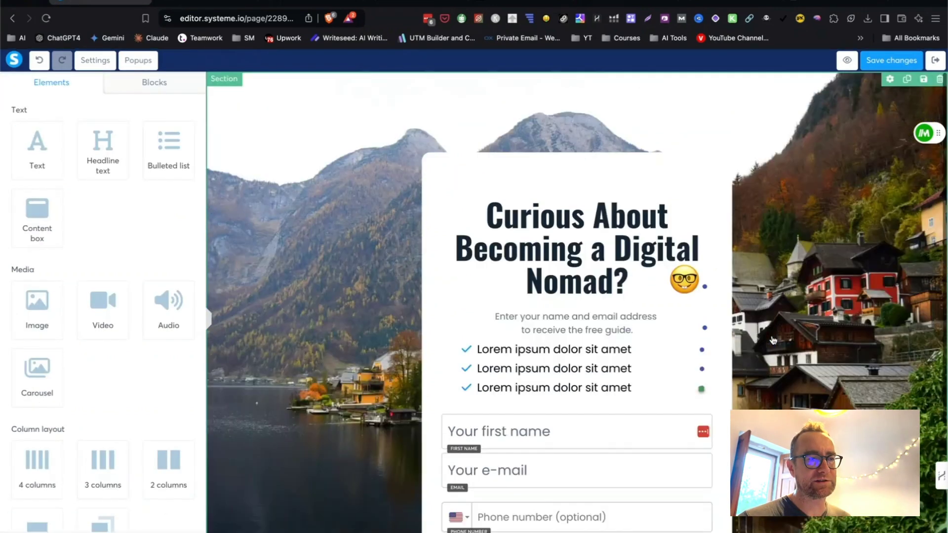
scroll(738, 305, "down", 4)
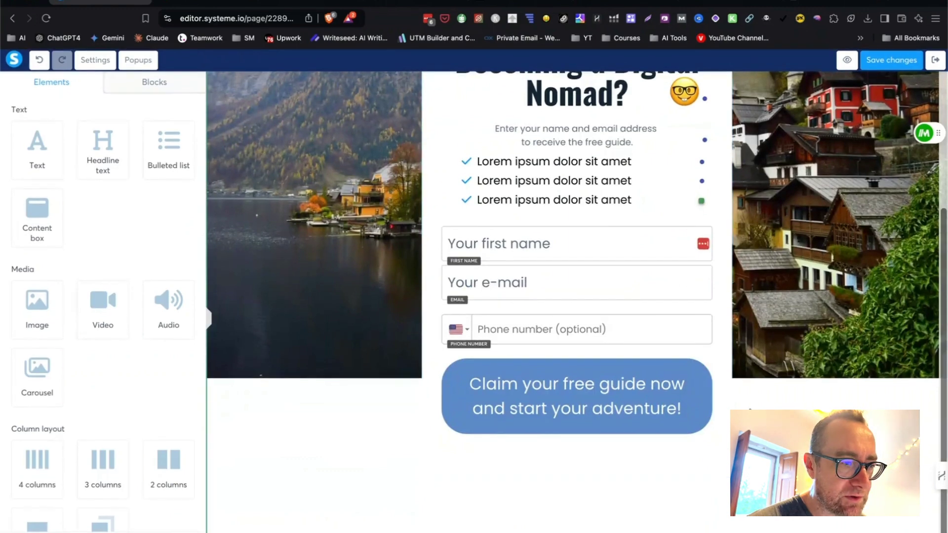
scroll(302, 223, "up", 4)
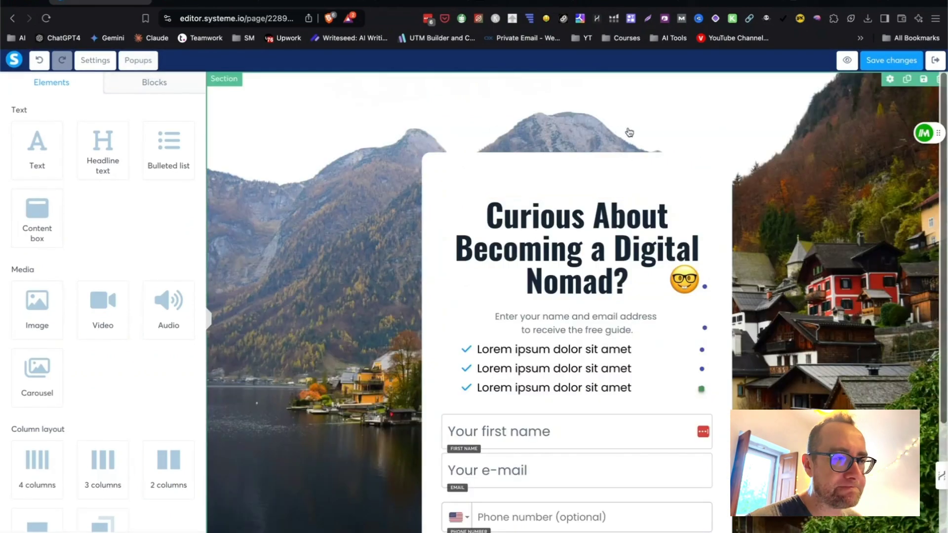
left_click(134, 60)
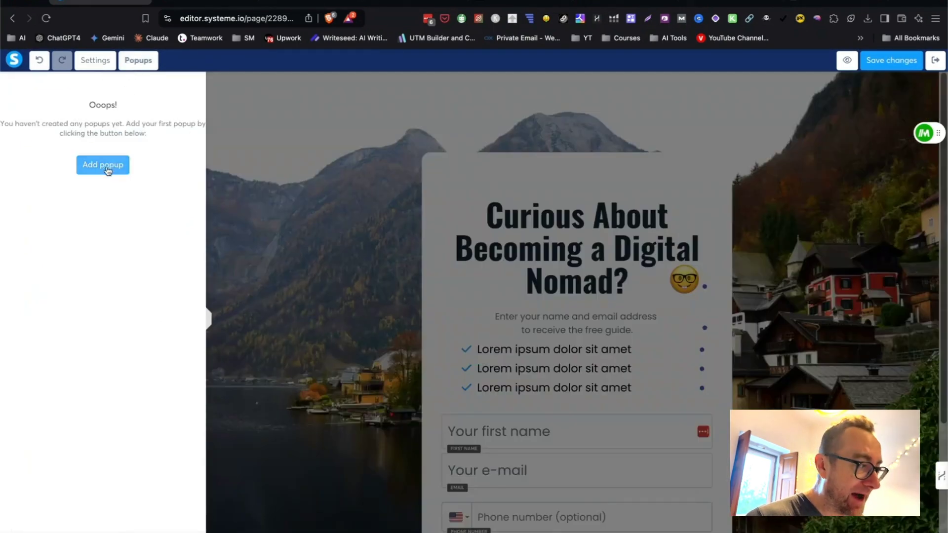
left_click(281, 146)
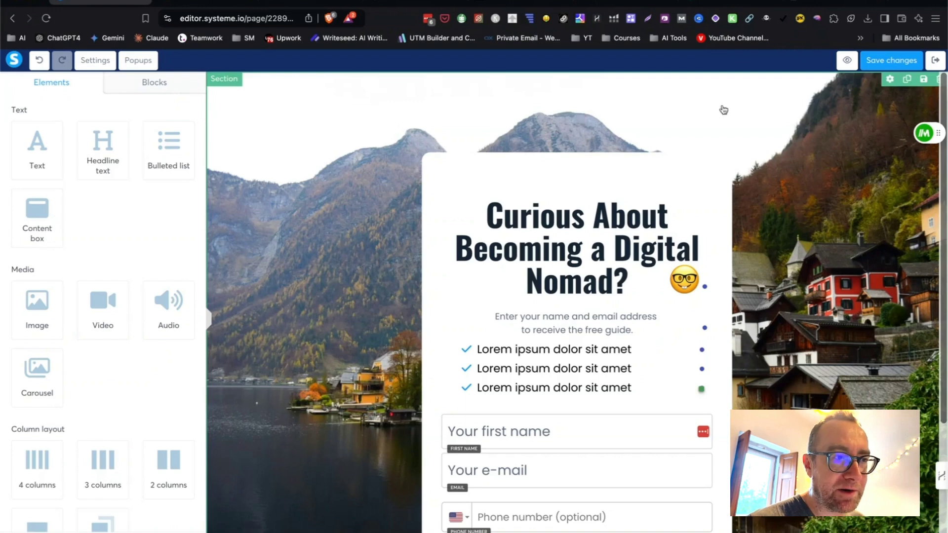
Exit the editor, duplicate the Digital Nomad Step 1 squeeze page, and move the copy below the Thank You / Download Page
left_click(935, 60)
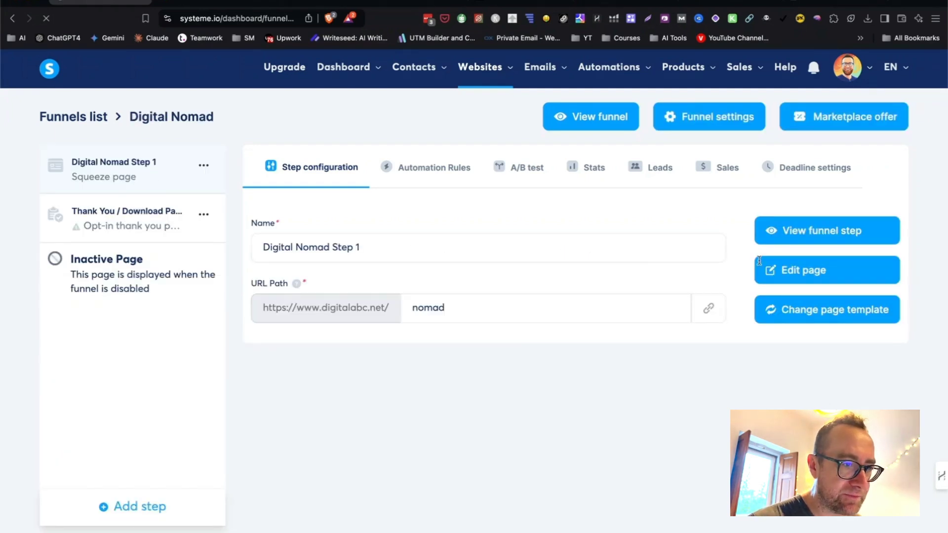
left_click(203, 165)
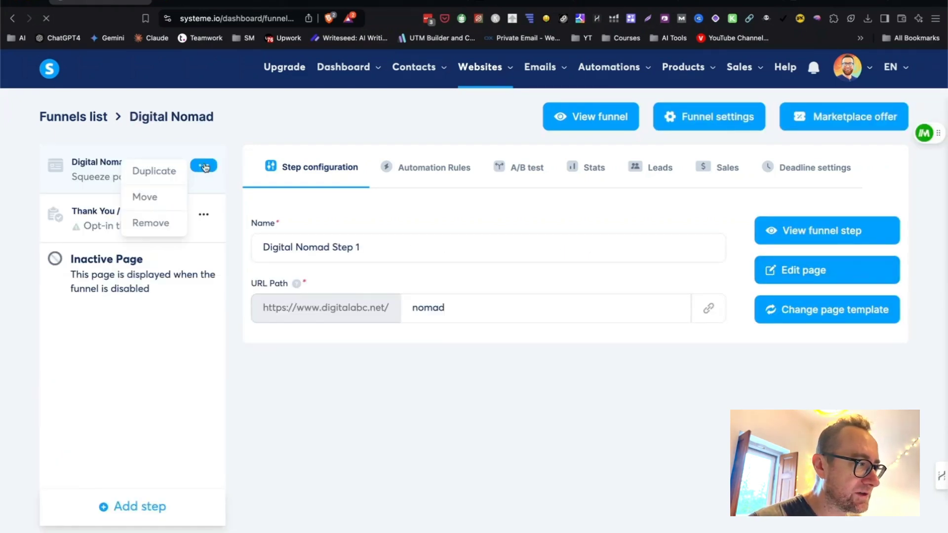
left_click(158, 177)
left_click(424, 356)
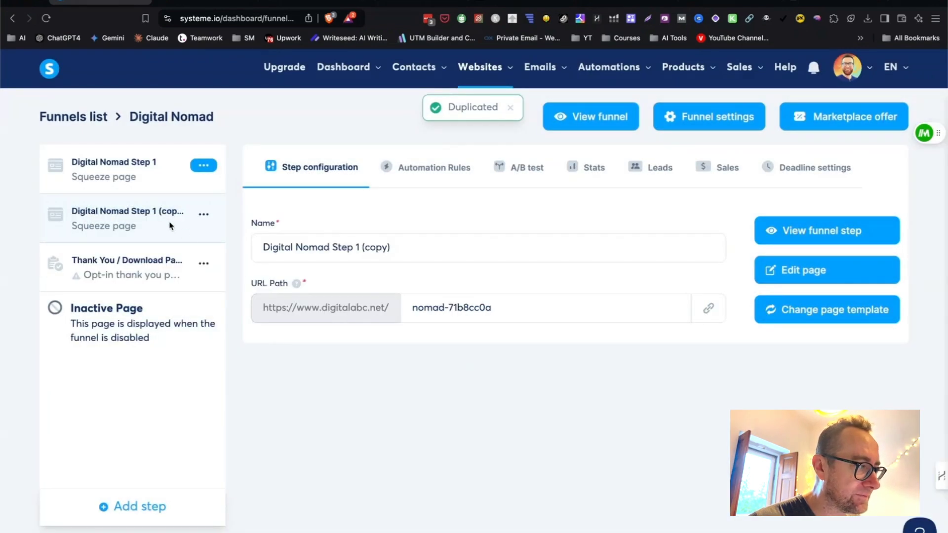
left_click_drag(170, 225, 130, 305)
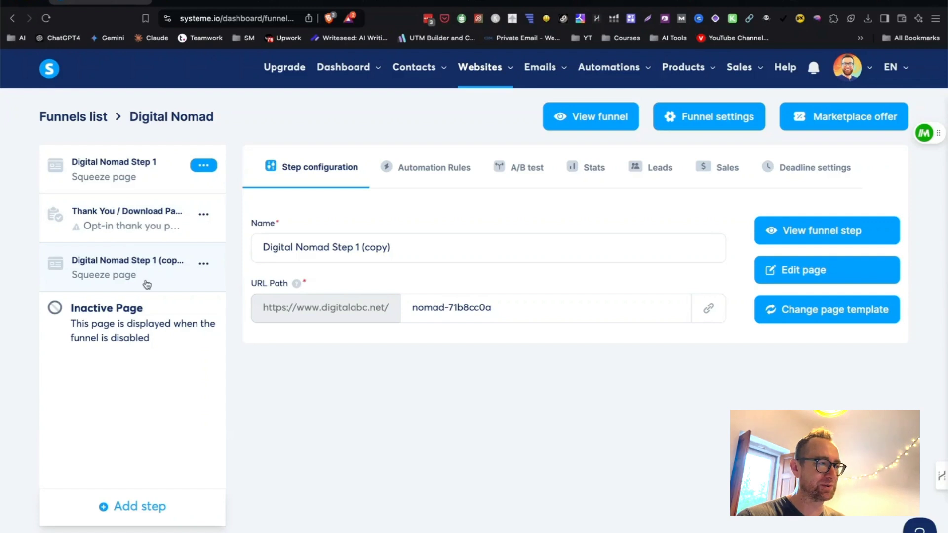
Rename the copied step as "Digital Nomad Step 1 (Version 2)" and set its URL path to nomad2
double_click(376, 249)
type("Version 2")
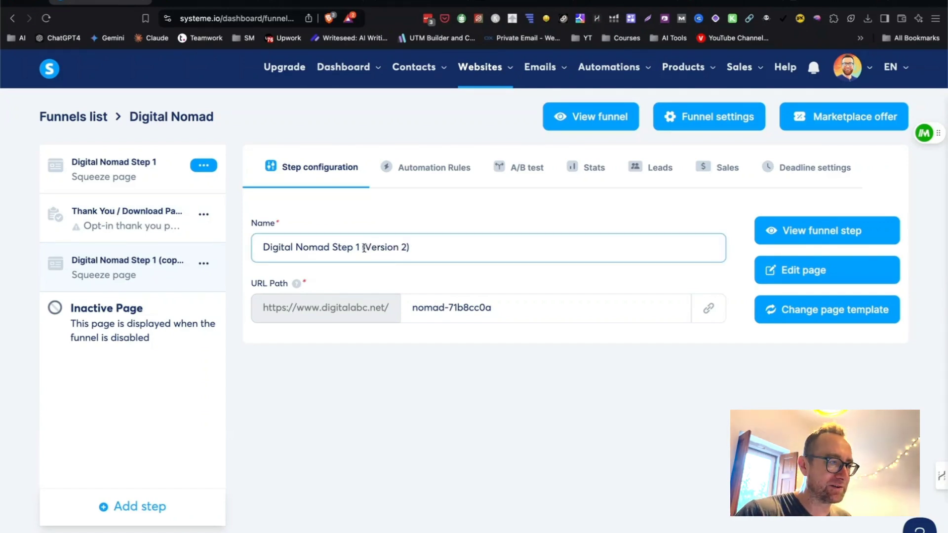
triple_click(461, 308)
type("nomd")
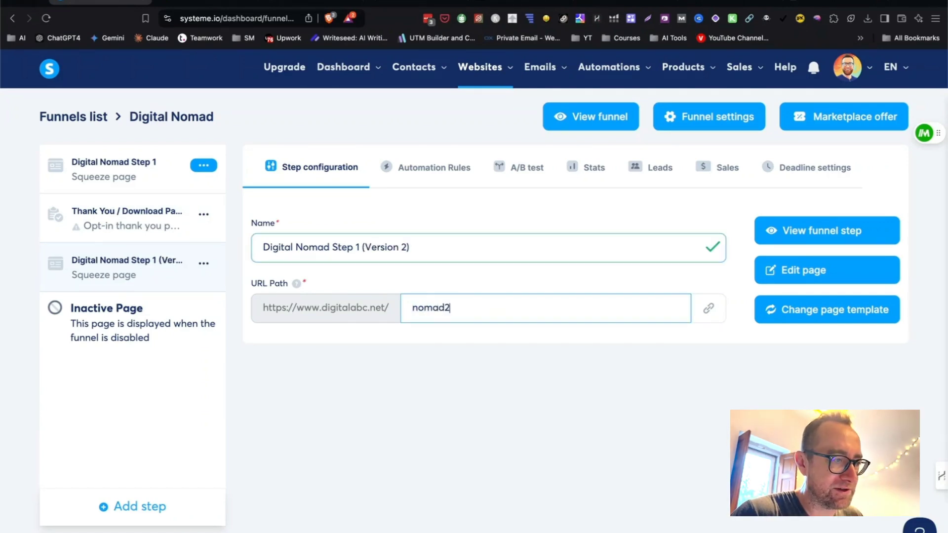
left_click(532, 402)
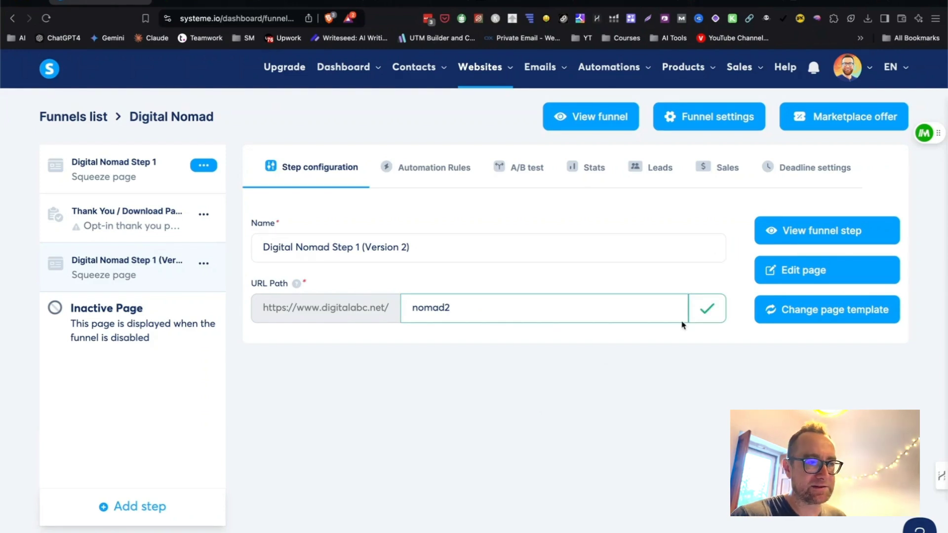
Open the Version 2 page for editing and replace its headline with "Learn How To Become An Expat"
left_click(795, 271)
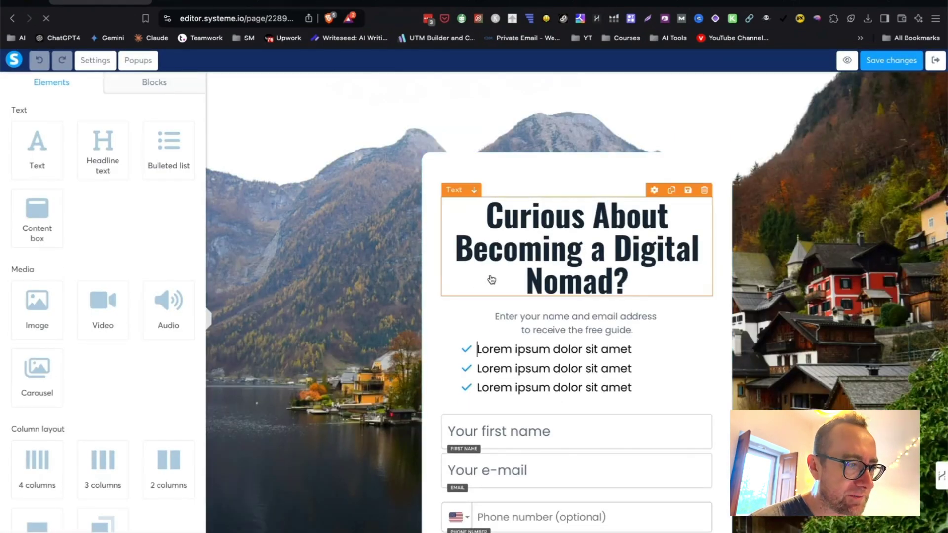
double_click(525, 227)
left_click(522, 216)
key("super+a")
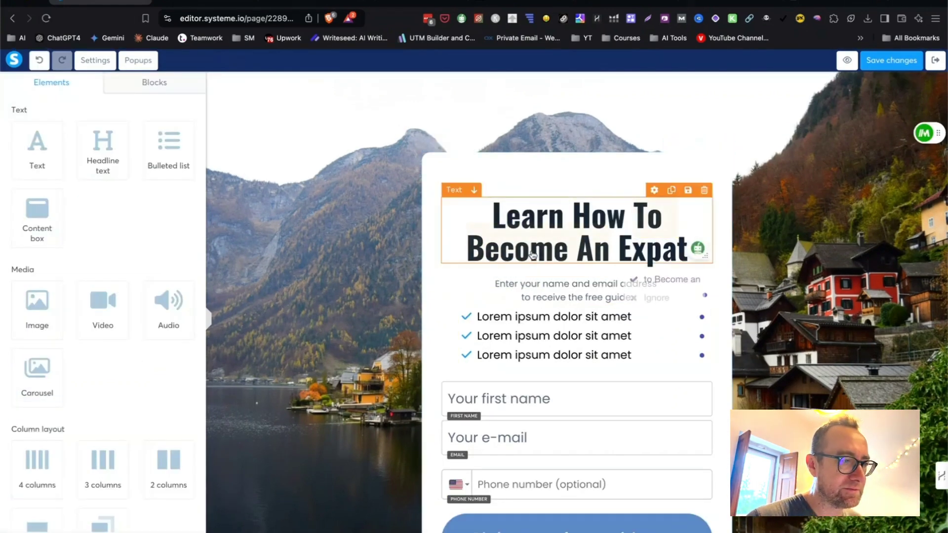
Remove the section's current background image and insert pena3.webp from the previously uploaded images instead
left_click(227, 379)
scroll(166, 395, "down", 1)
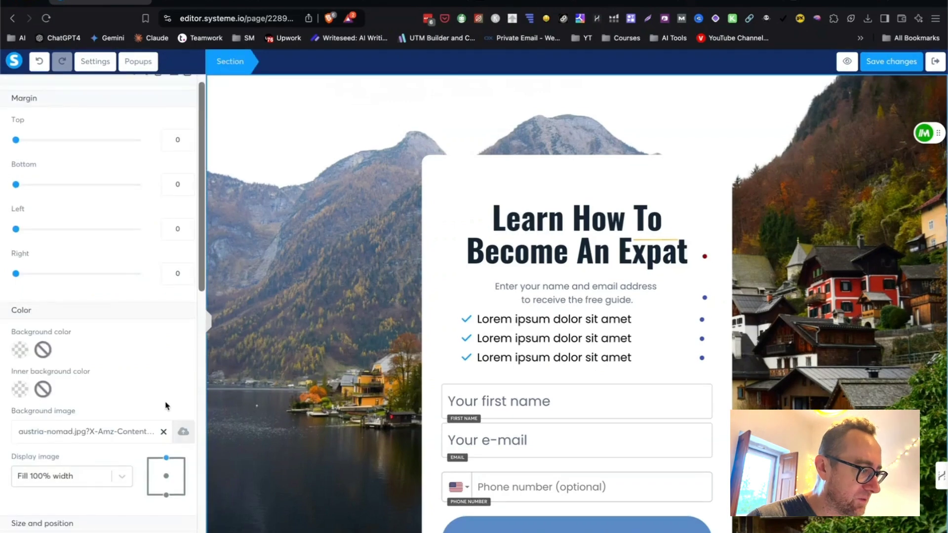
left_click(163, 432)
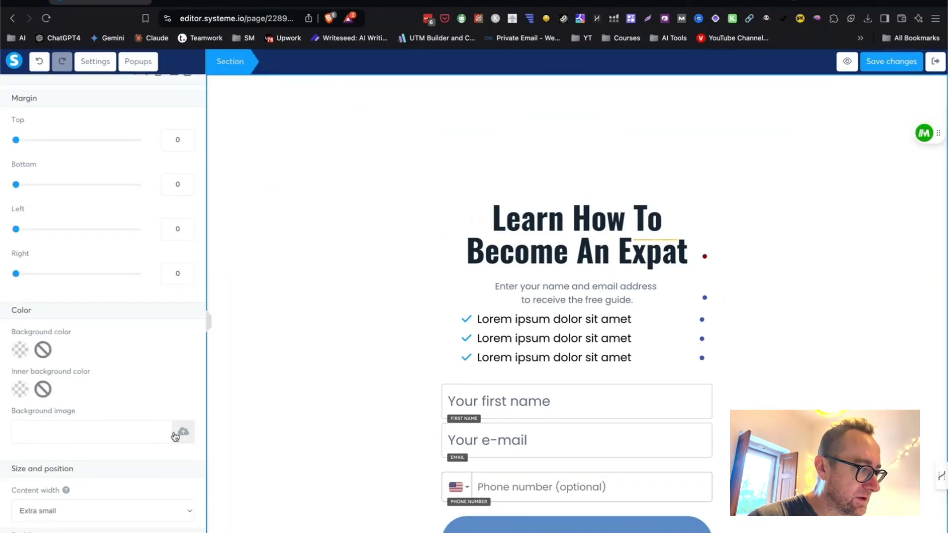
left_click(183, 433)
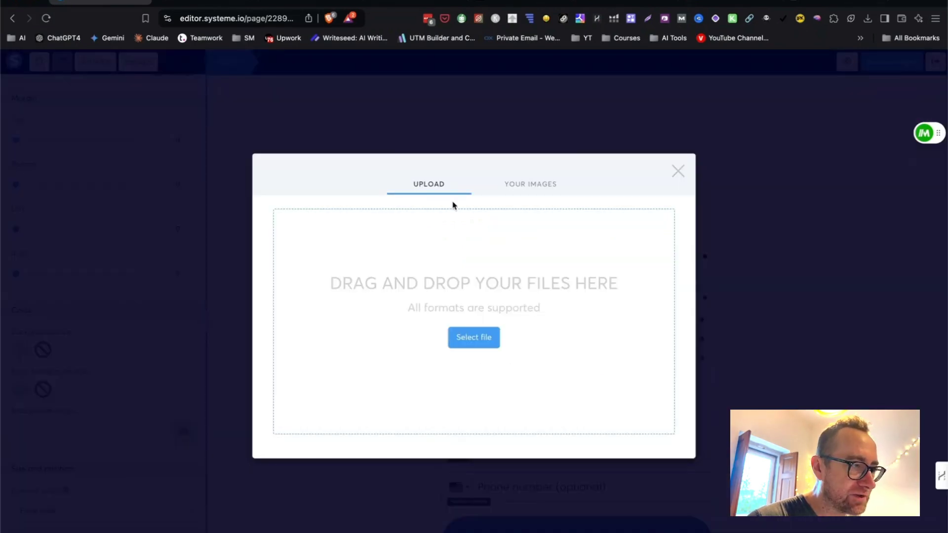
left_click(525, 190)
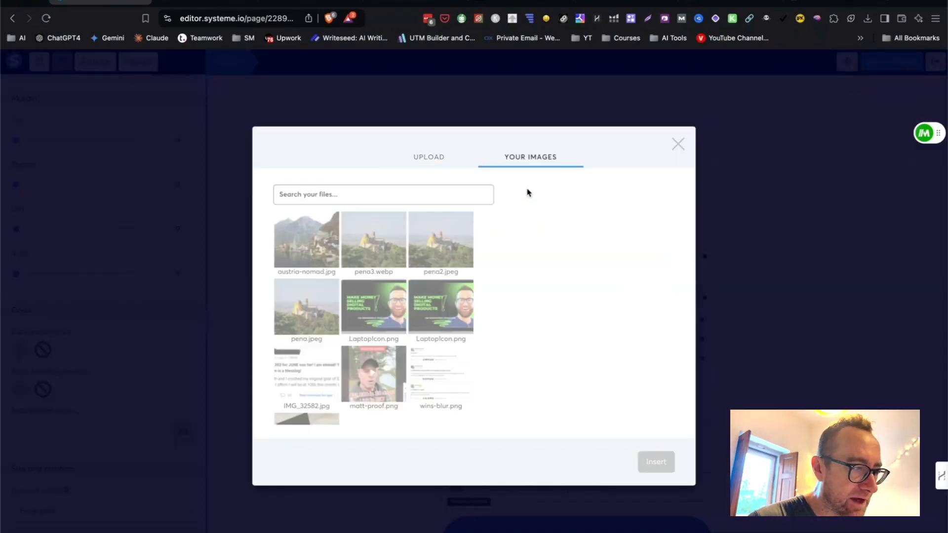
left_click(379, 249)
left_click(652, 466)
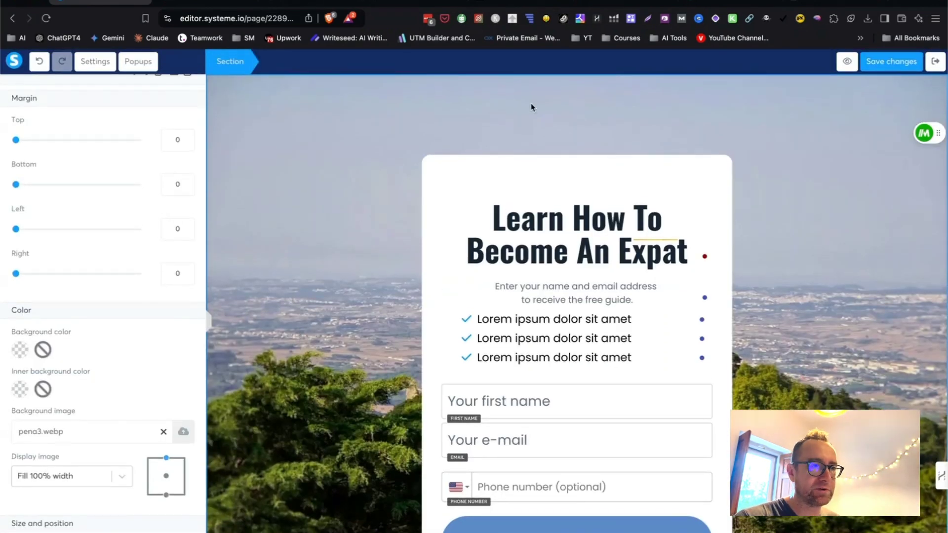
Save and preview the Version 2 page, and close the A/B test variant setup without saving it
left_click(896, 63)
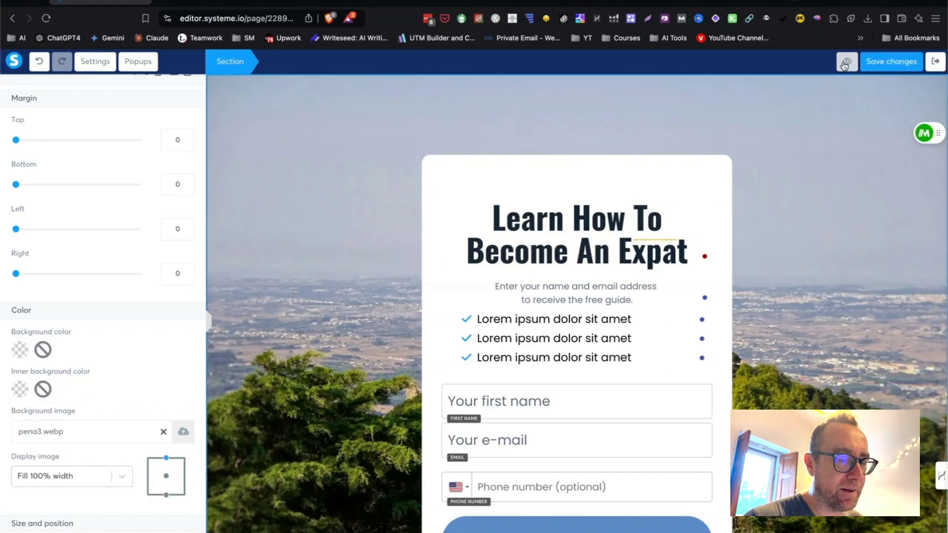
left_click(846, 62)
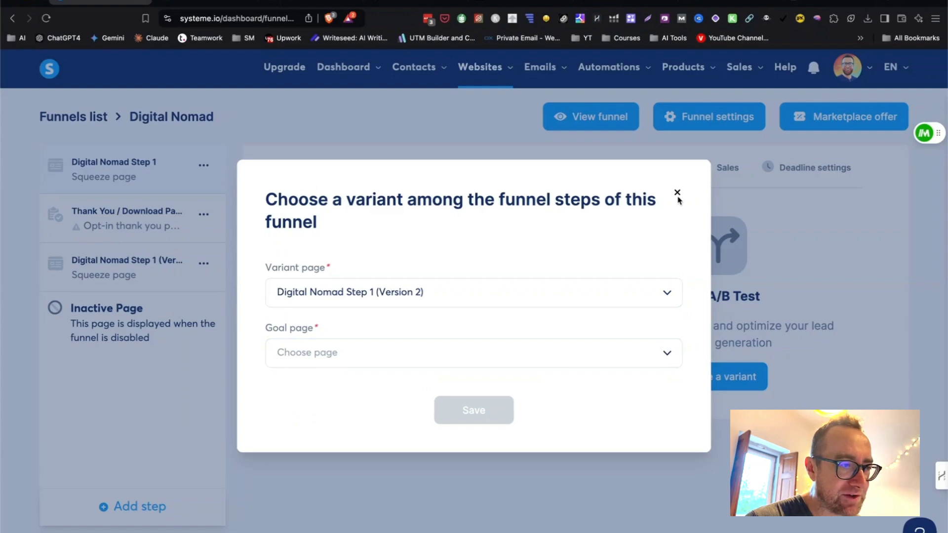
left_click(677, 194)
Browse the templates for the Thank You / Download Page step and preview the "Thanks for Signing Up!" video template
left_click(127, 217)
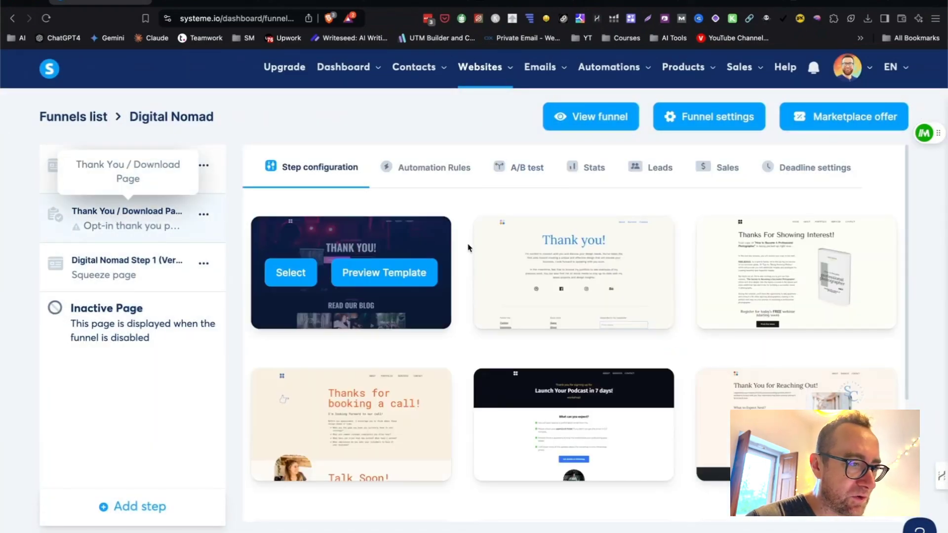
scroll(535, 300, "down", 4)
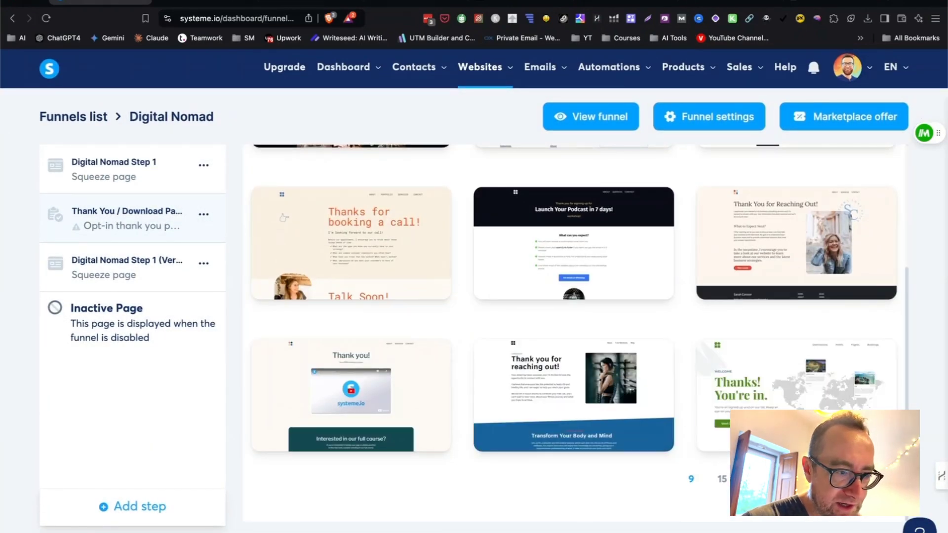
scroll(607, 350, "up", 4)
scroll(607, 349, "down", 8)
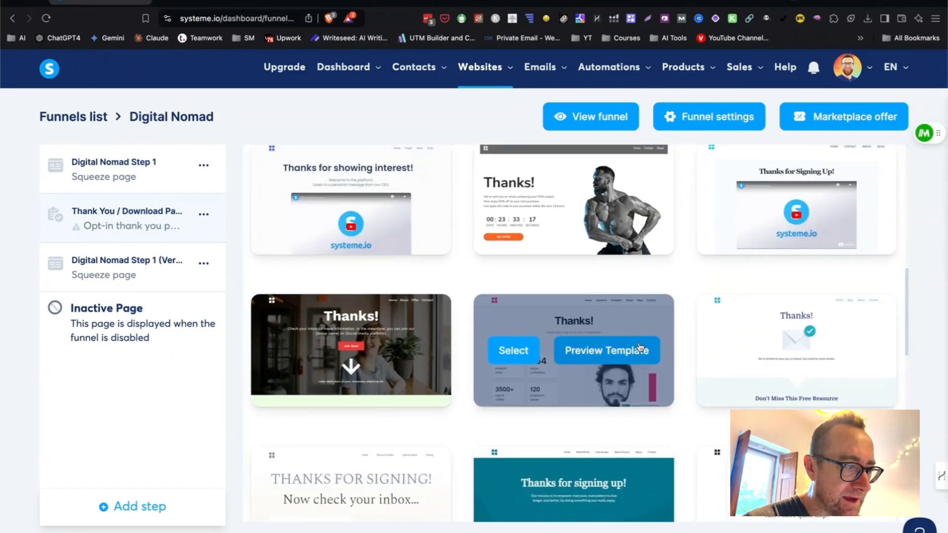
left_click(787, 204)
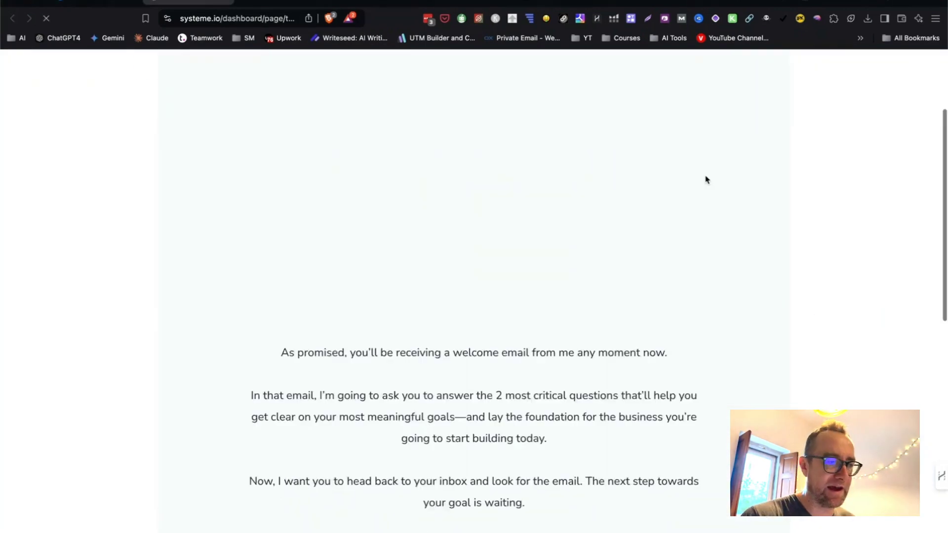
scroll(704, 178, "down", 9)
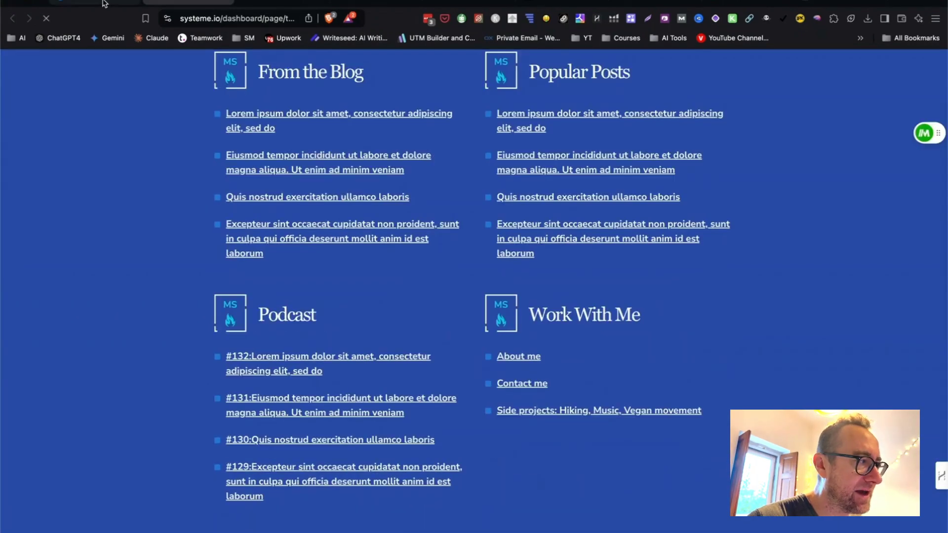
key("super+w")
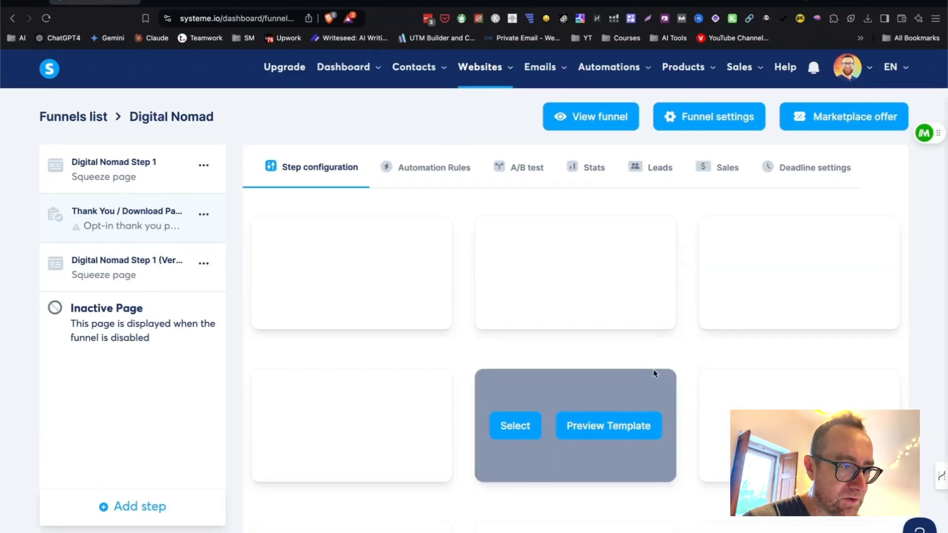
Apply the blue-bannered "You are in!" template to the Thank You / Download Page step
scroll(630, 378, "down", 10)
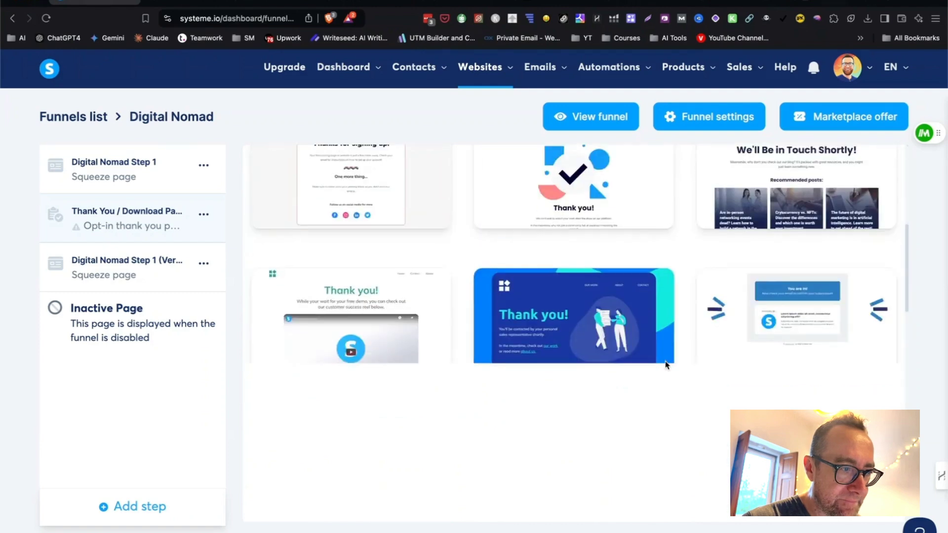
scroll(716, 379, "up", 5)
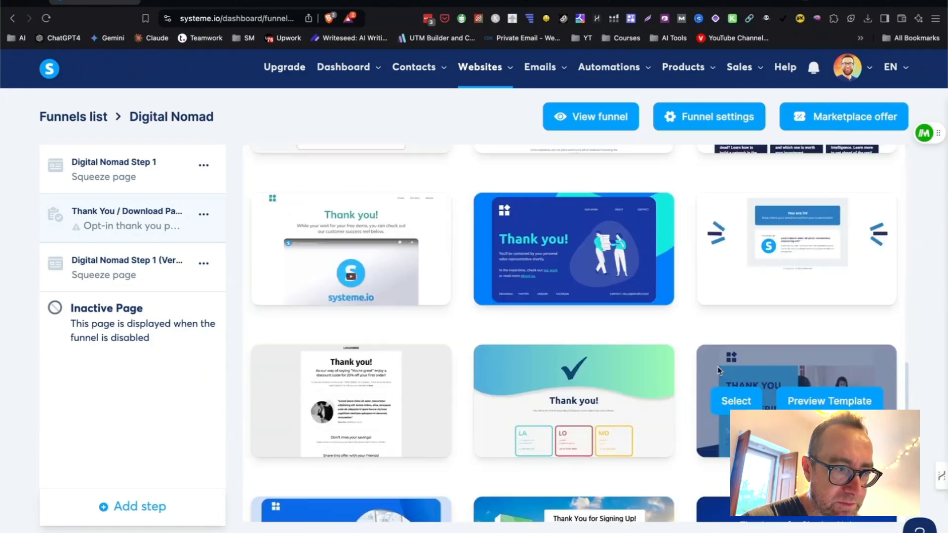
left_click(741, 251)
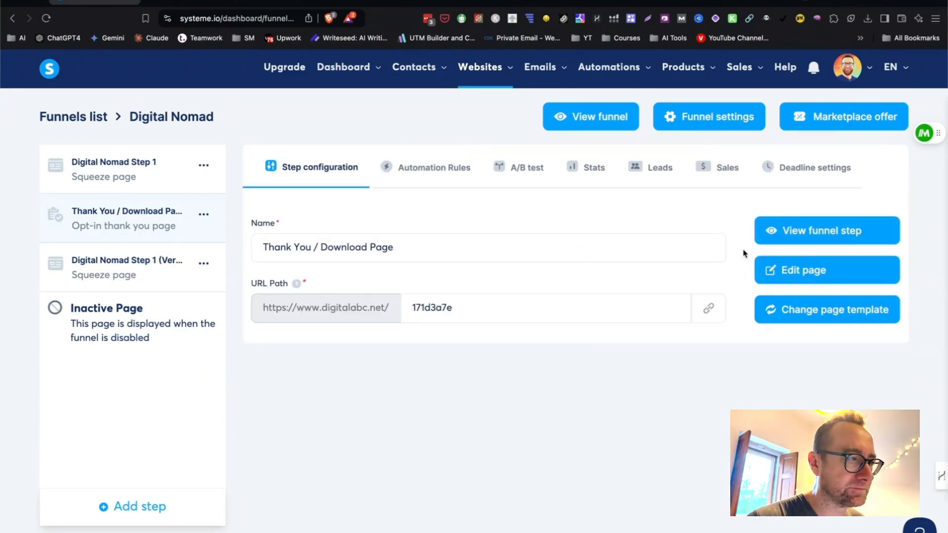
Rename the thank-you step as "You Got It!"
triple_click(375, 246)
type("You Got It!")
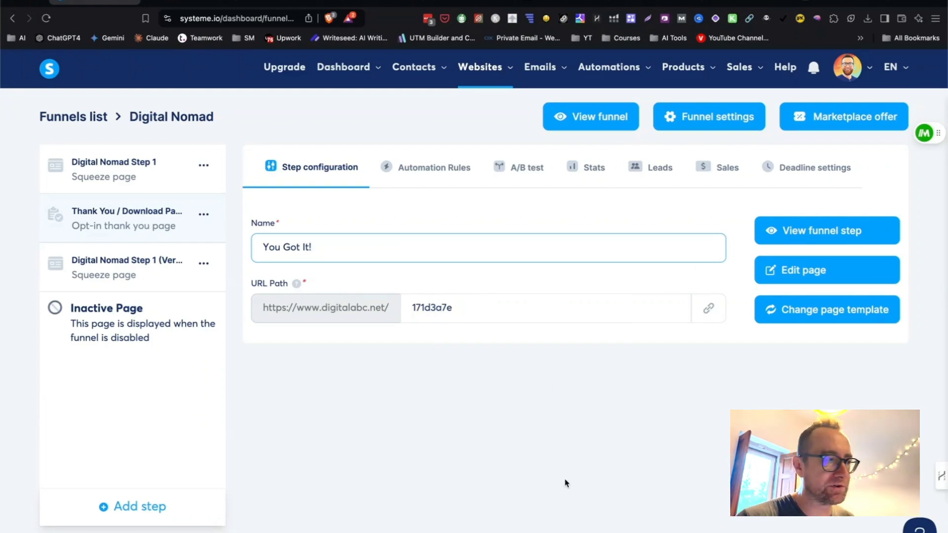
left_click(583, 467)
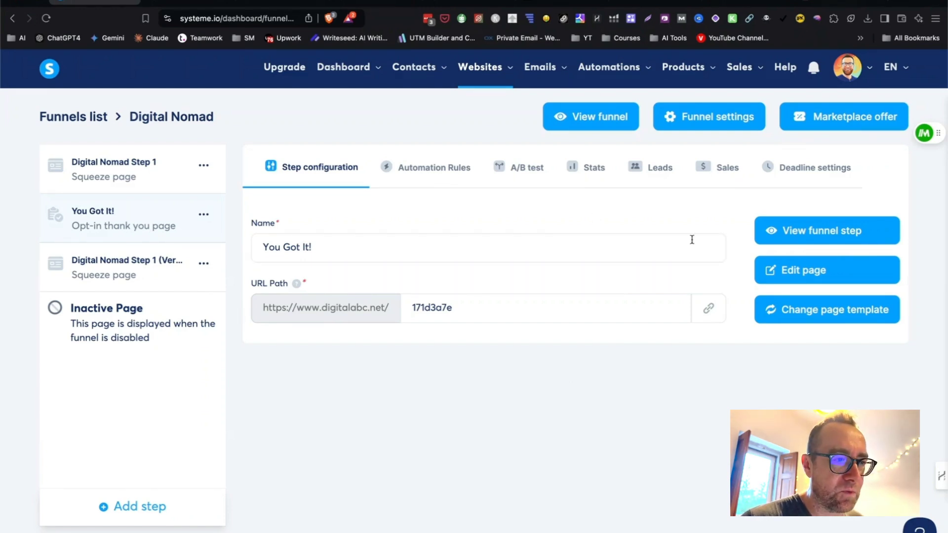
Open the thank-you page for editing and add a video below the download row with the headline "Watch This Next:" above it
left_click(787, 276)
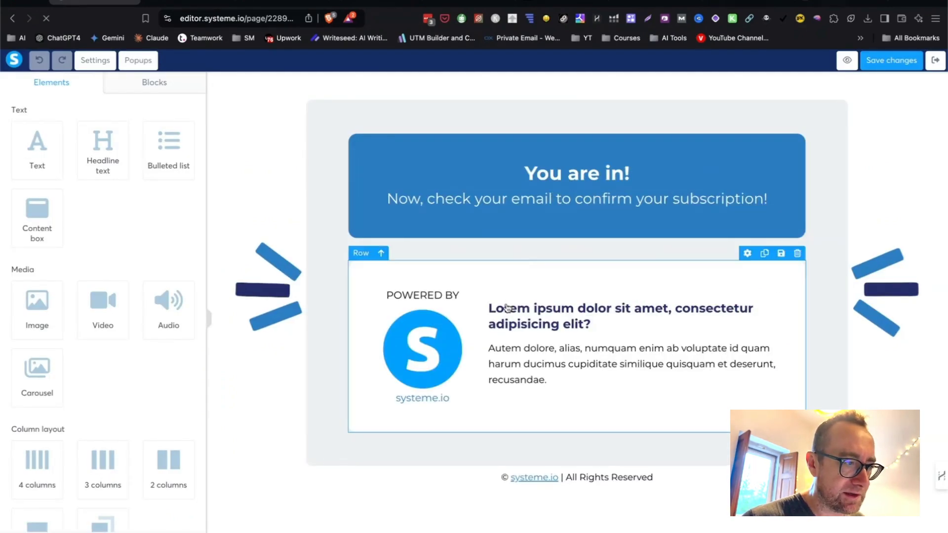
left_click_drag(98, 311, 591, 398)
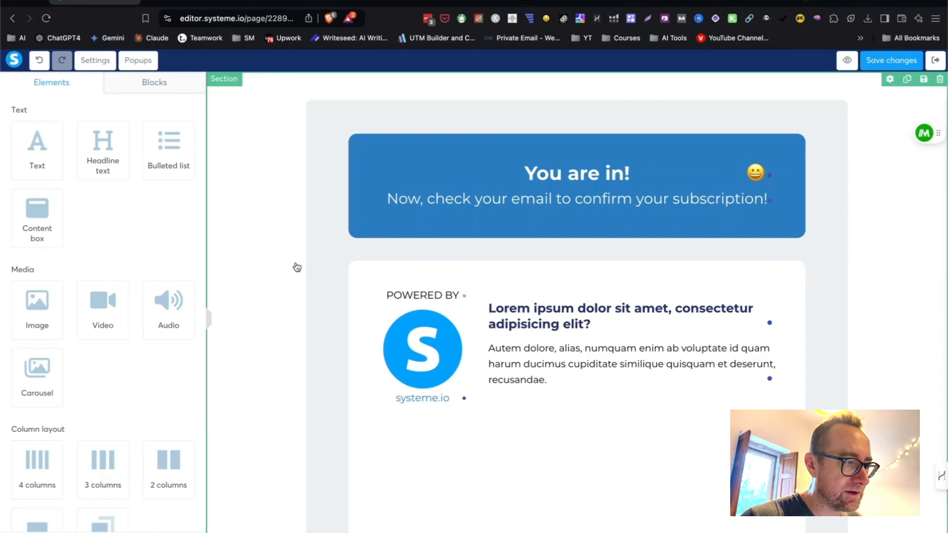
left_click_drag(97, 157, 561, 414)
left_click(557, 426)
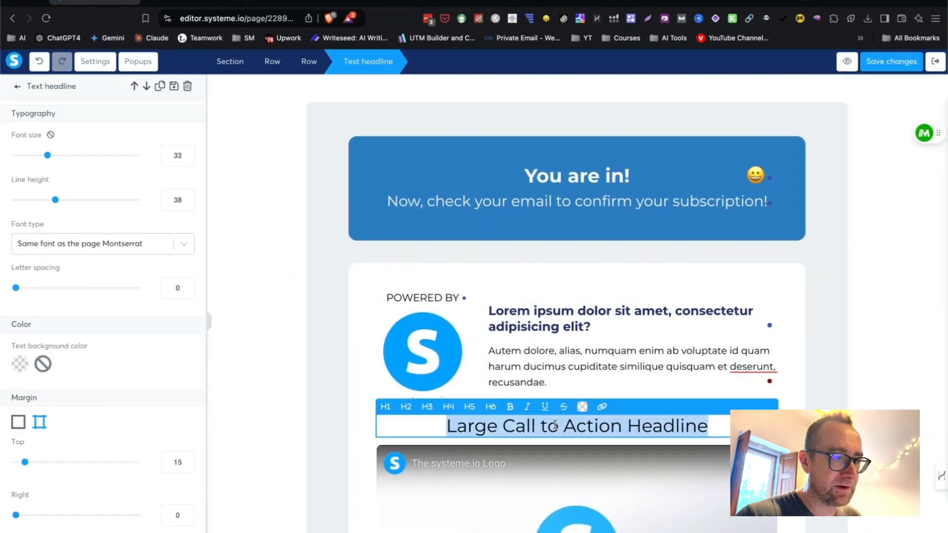
type("Watch This Next:")
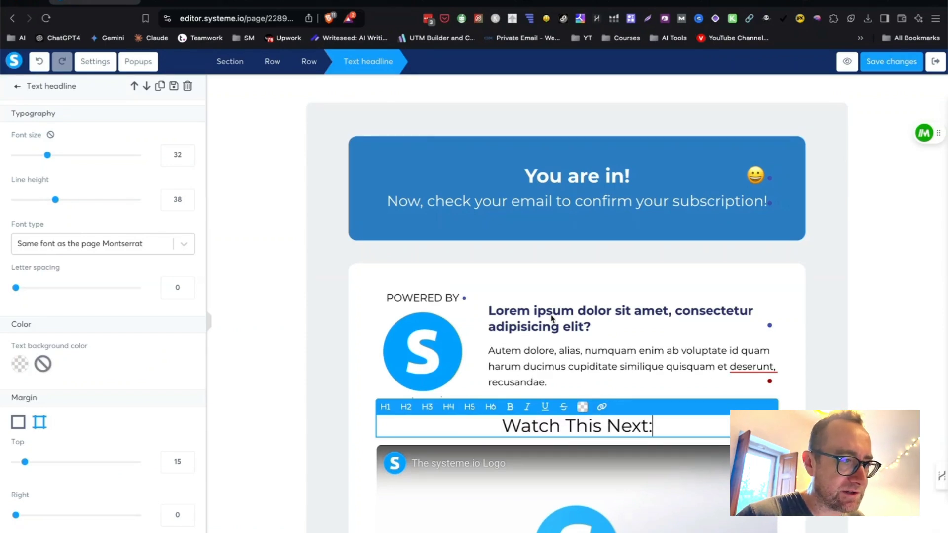
Replace the placeholder heading with "Here's your download" and the paragraph beneath it with "Click Here for Access"
double_click(534, 311)
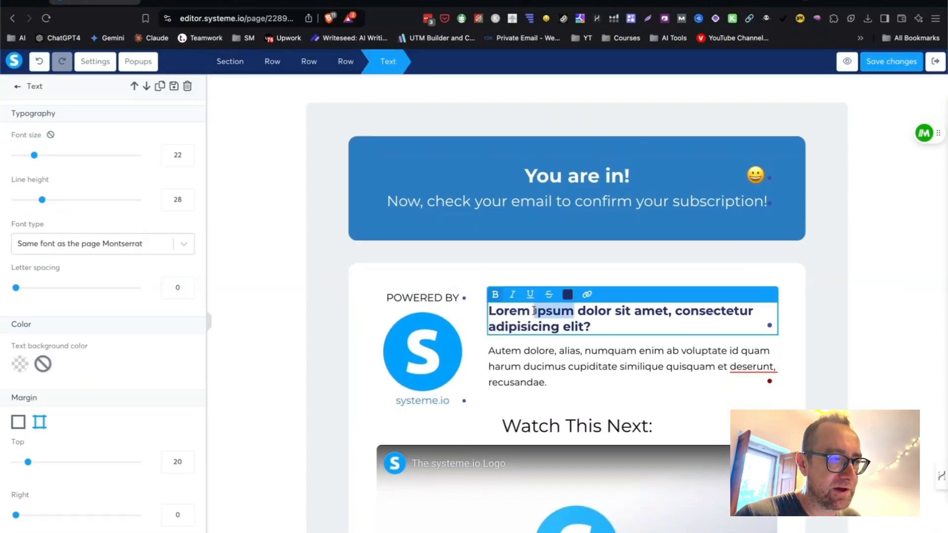
key("super+a")
type("Here's your odw")
key("BackSpace")
key("BackSpace")
type("d")
type("re ")
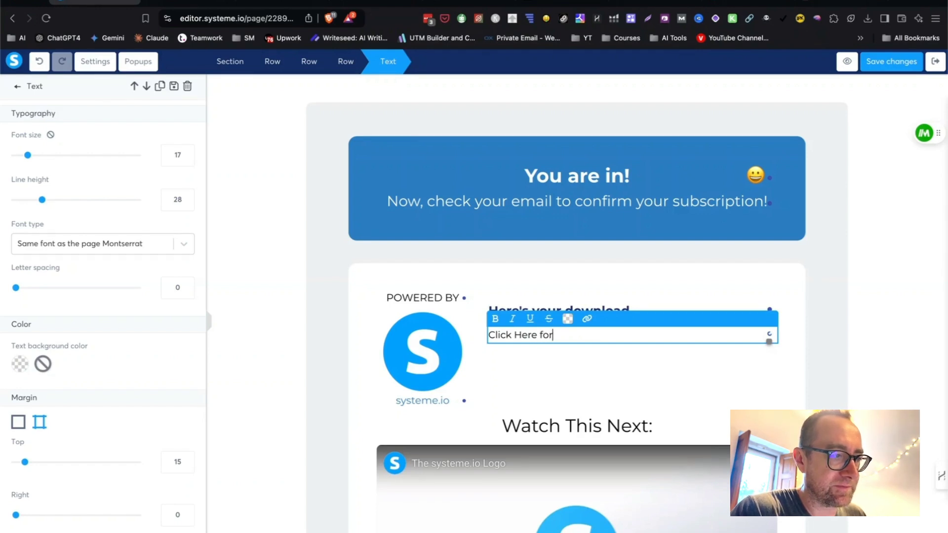
type("for Access")
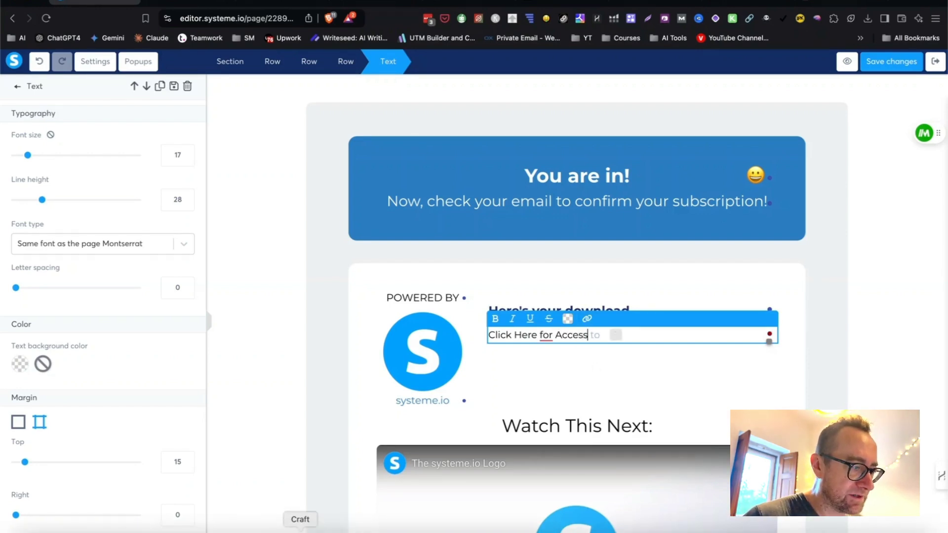
Switch to Craft and copy the published web link of the guide about moving or staying in Portugal
left_click(299, 531)
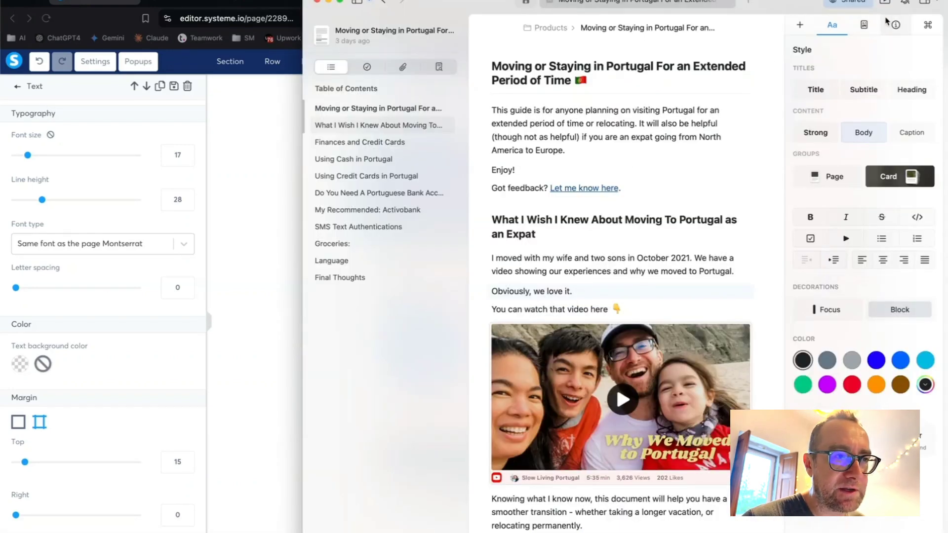
left_click(852, 4)
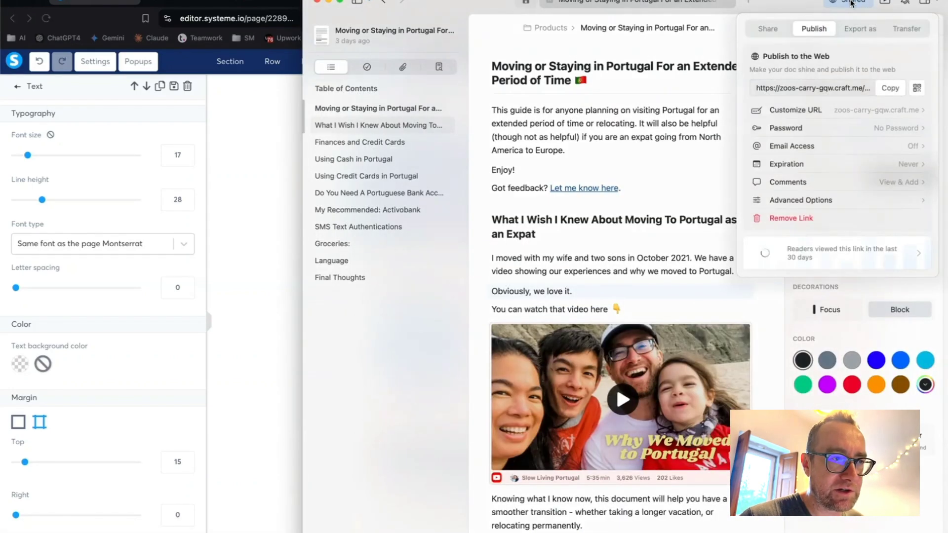
left_click(890, 88)
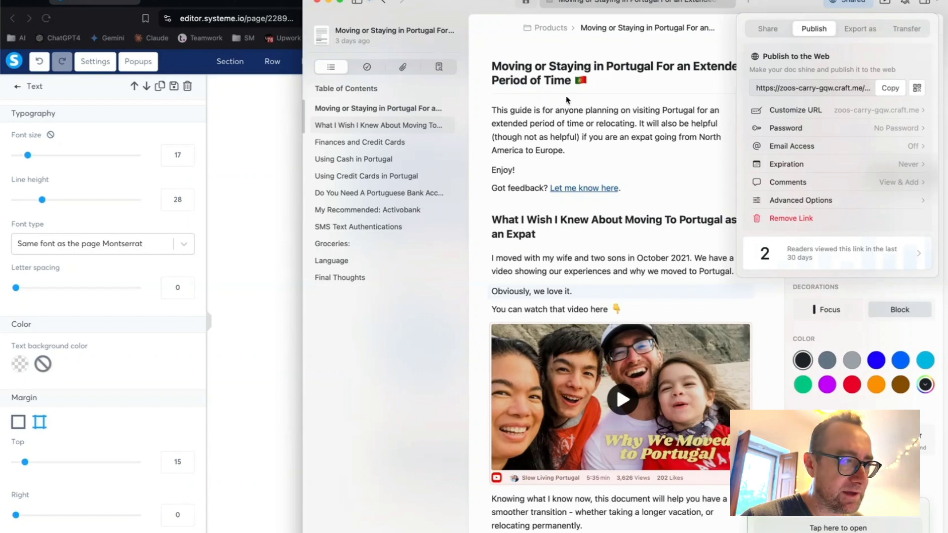
Link "Click Here for Access" to the copied guide URL, opening in a new tab, and save the page
left_click(274, 241)
triple_click(525, 335)
left_click(587, 318)
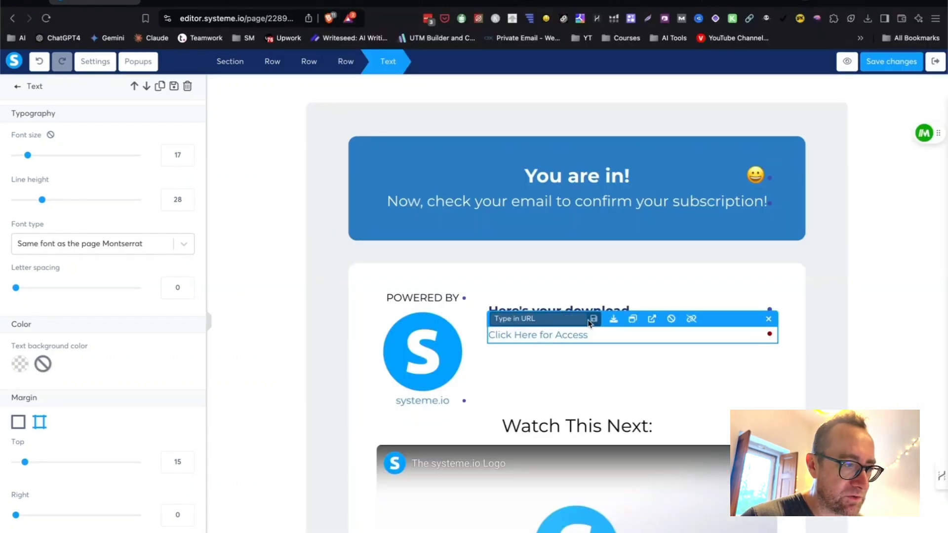
key("super+v")
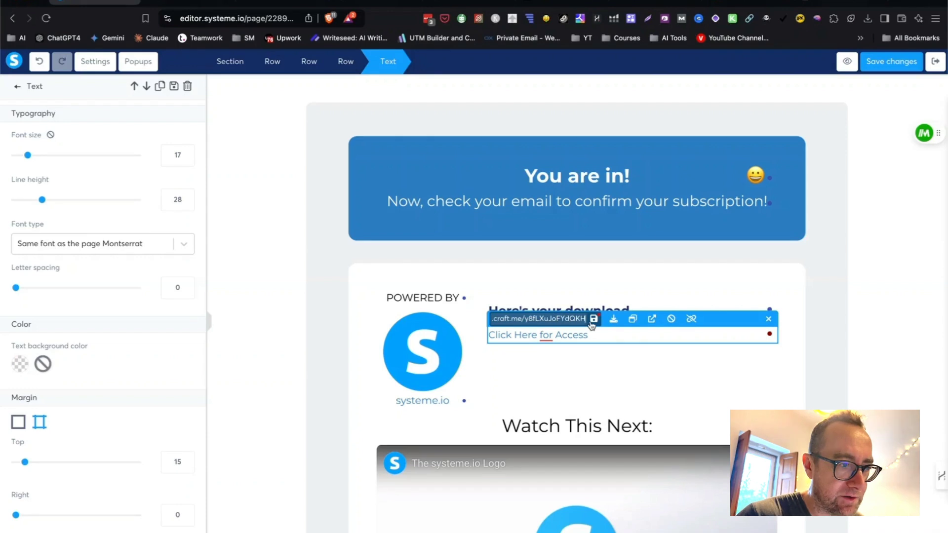
left_click(652, 320)
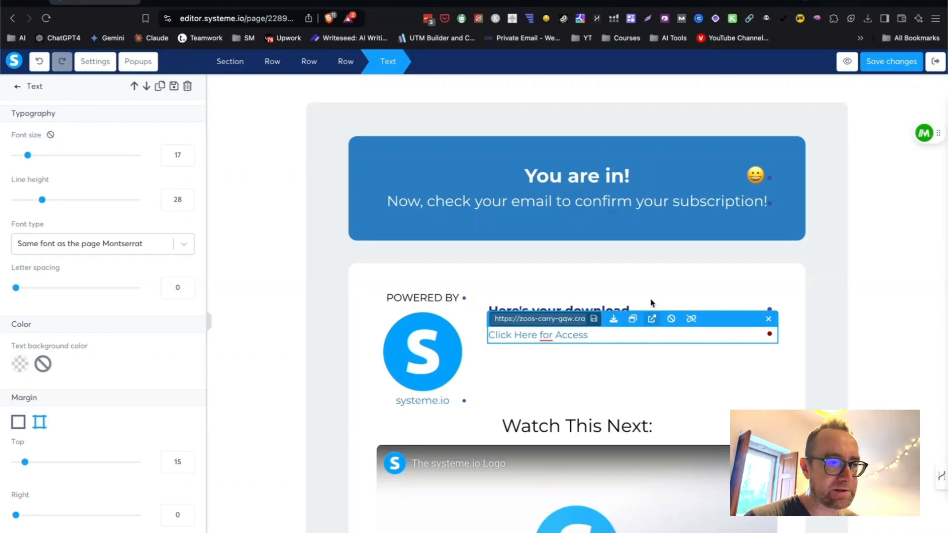
left_click(823, 252)
left_click(878, 61)
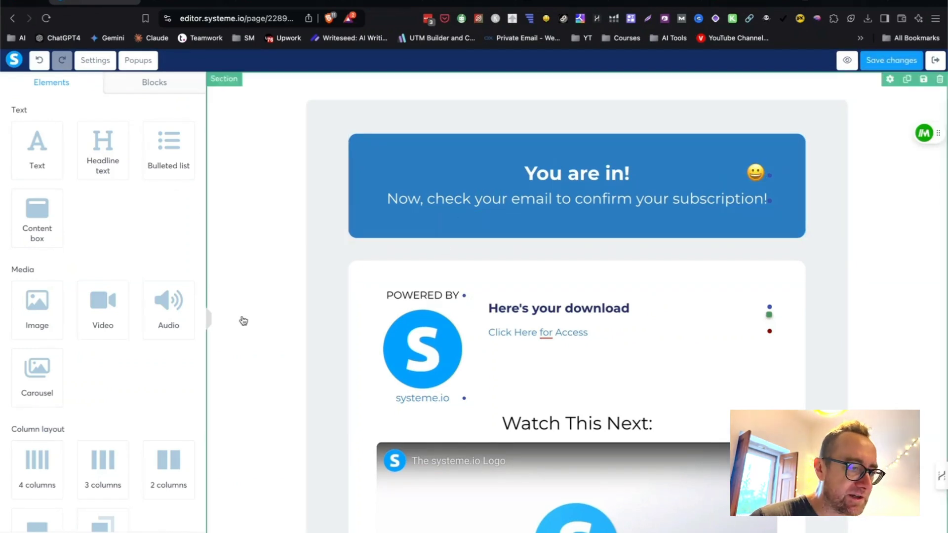
Set the thank-you page's SEO title to "Thanks!" in the page settings
scroll(376, 269, "down", 4)
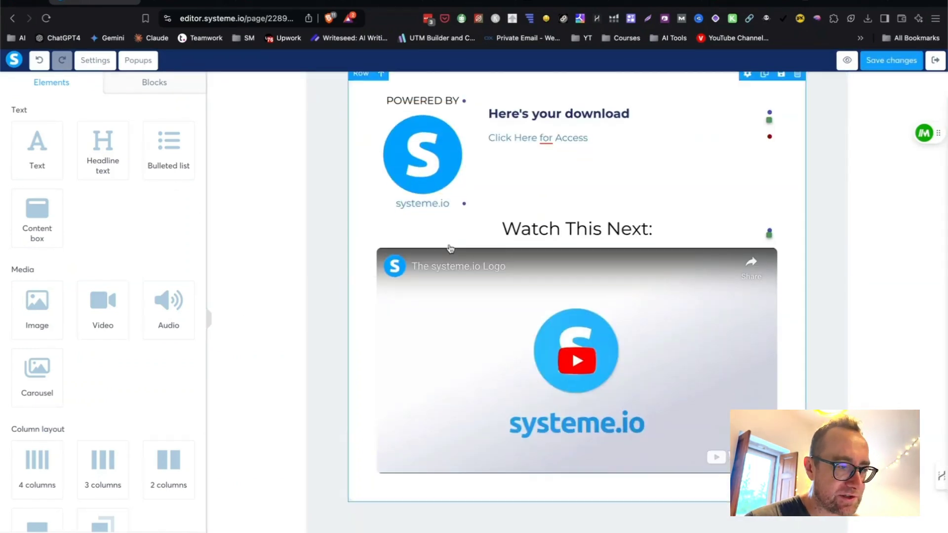
scroll(611, 290, "up", 4)
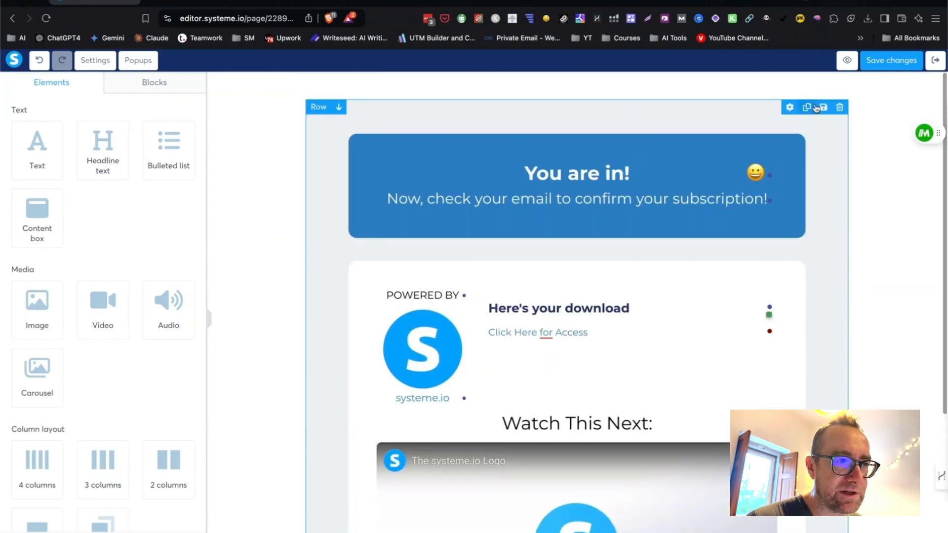
left_click(90, 62)
scroll(119, 315, "down", 5)
scroll(119, 316, "down", 3)
triple_click(87, 291)
type("Thanks")
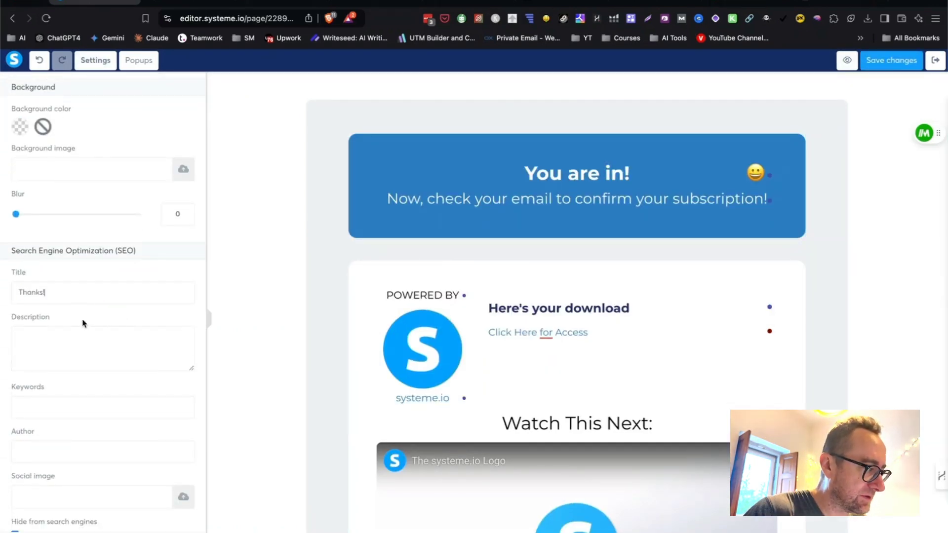
scroll(84, 328, "down", 3)
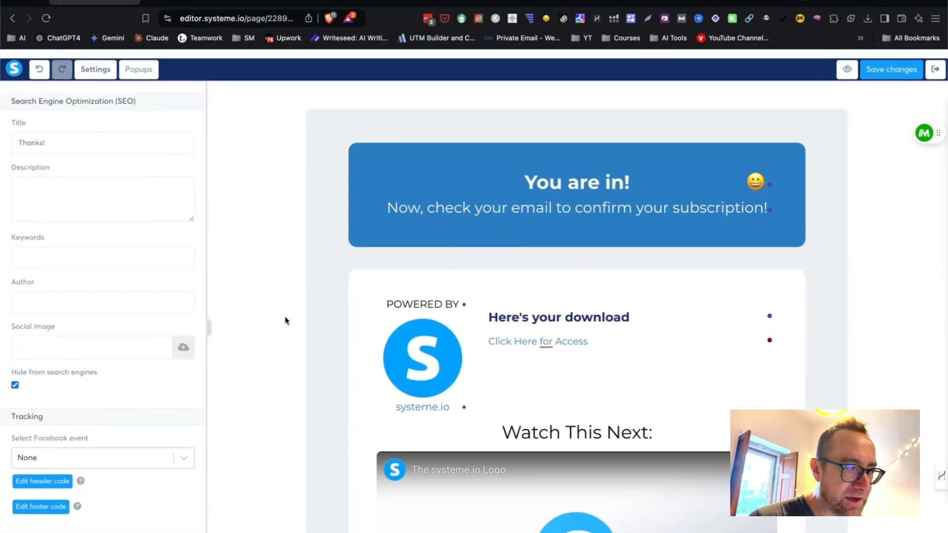
Save the thank-you page and exit the editor to the Digital Nomad funnel
left_click(888, 65)
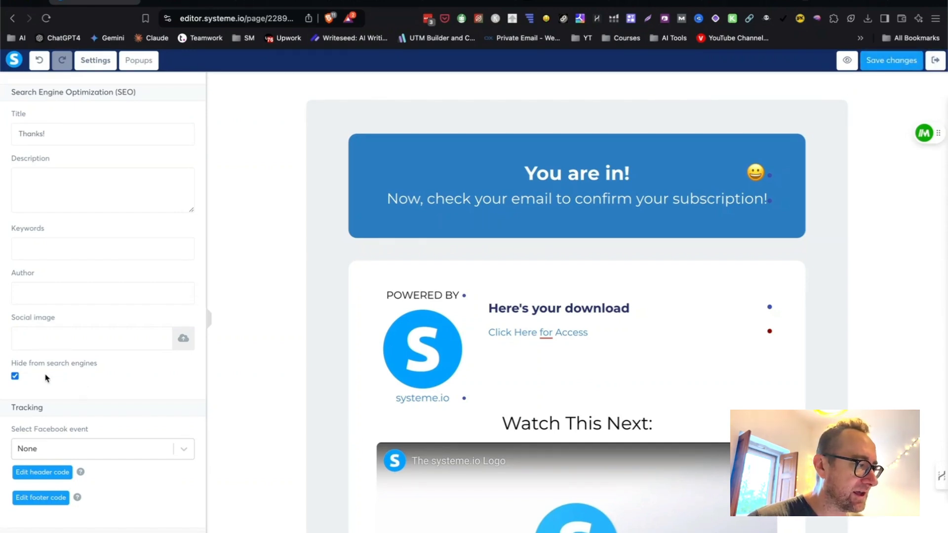
scroll(142, 222, "up", 10)
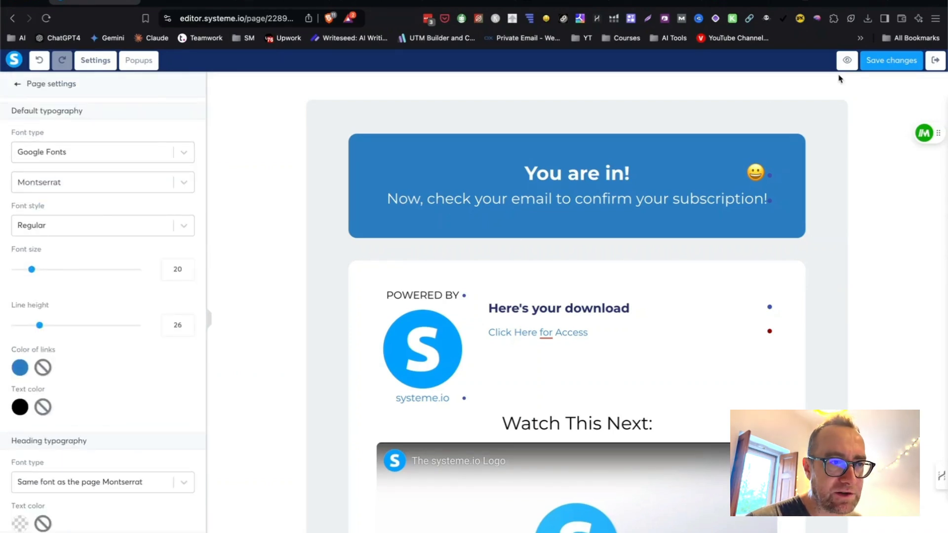
left_click(935, 60)
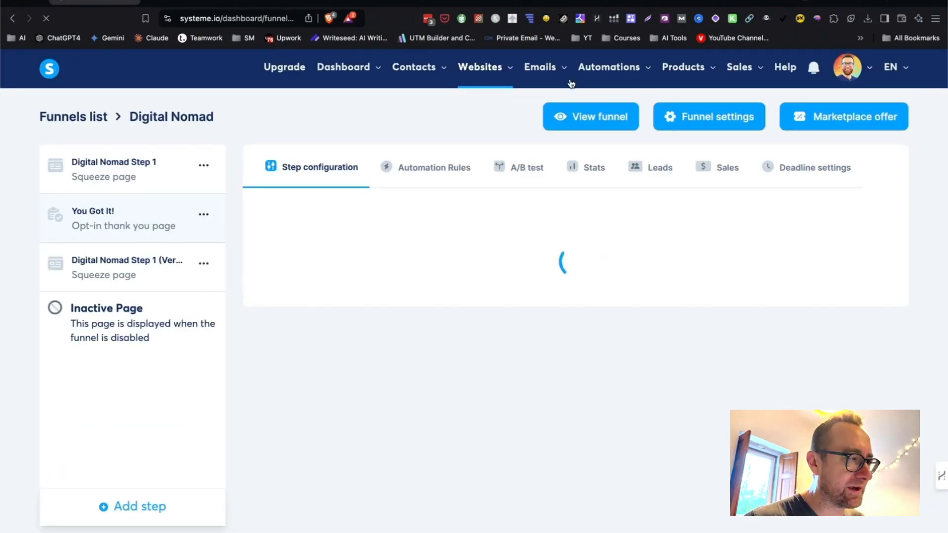
Delete the optional phone number field from the "Digital Nomad Step 1 (Version 2)" squeeze page, save the page and exit the editor
left_click(143, 170)
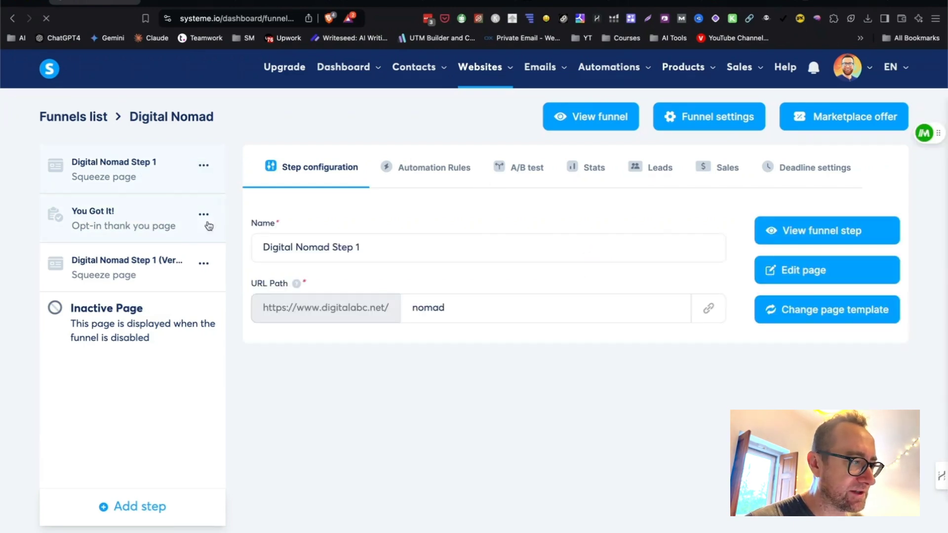
left_click(162, 265)
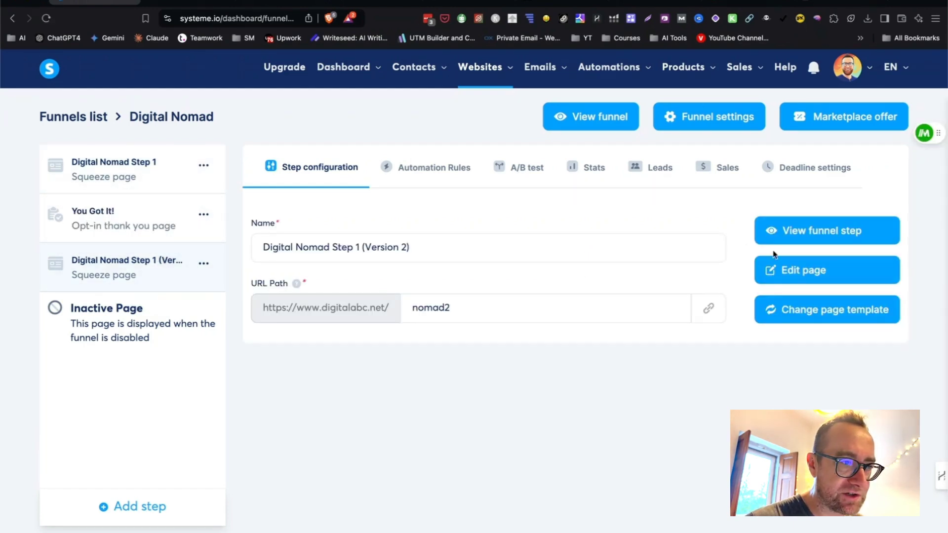
left_click(806, 271)
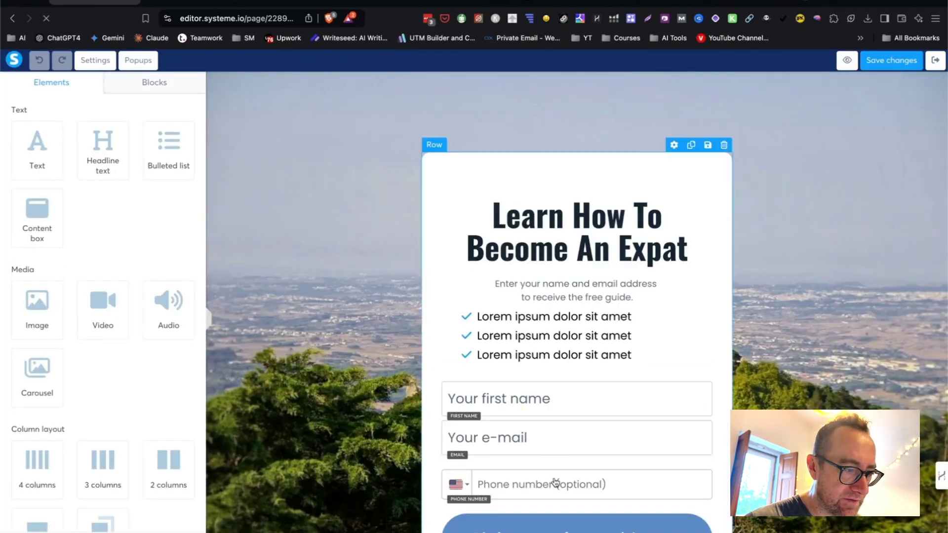
mouse_move(553, 484)
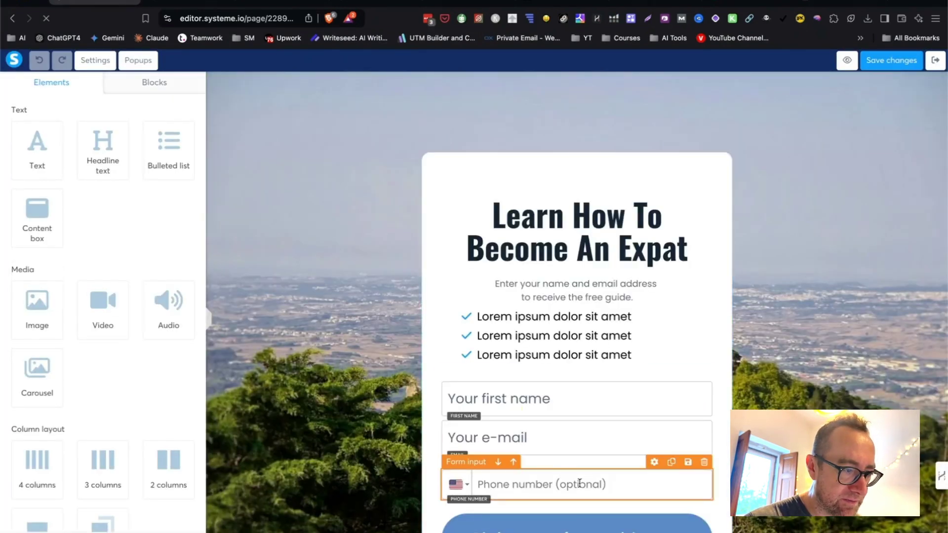
left_click(705, 464)
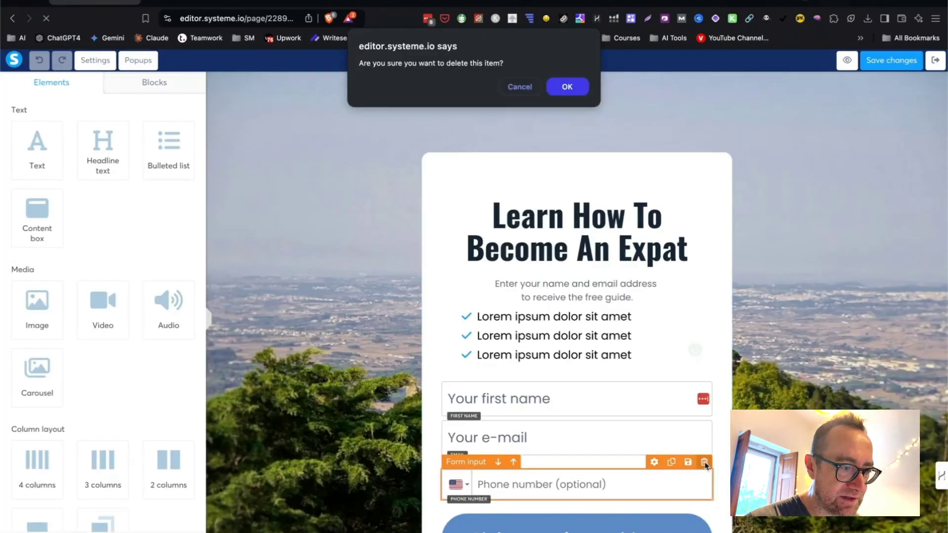
left_click(567, 88)
left_click(884, 61)
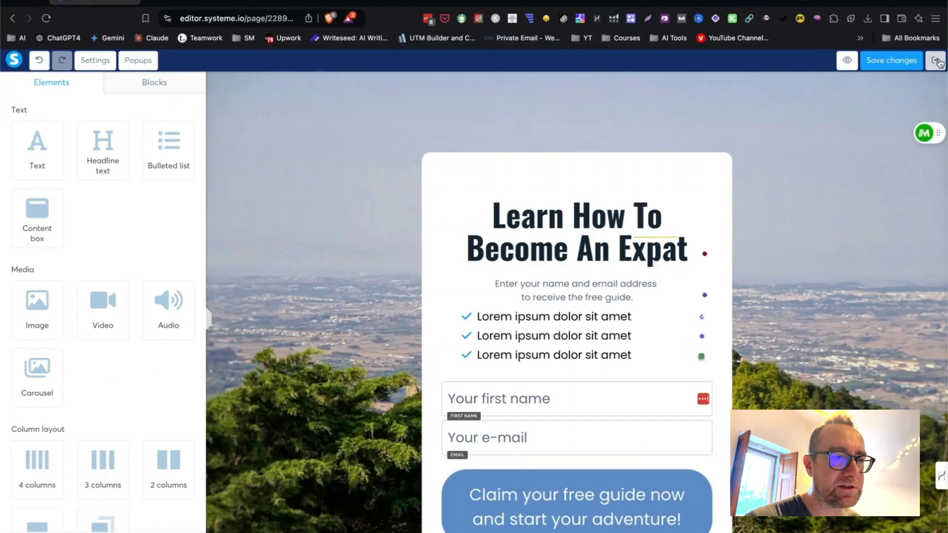
left_click(936, 60)
left_click(527, 168)
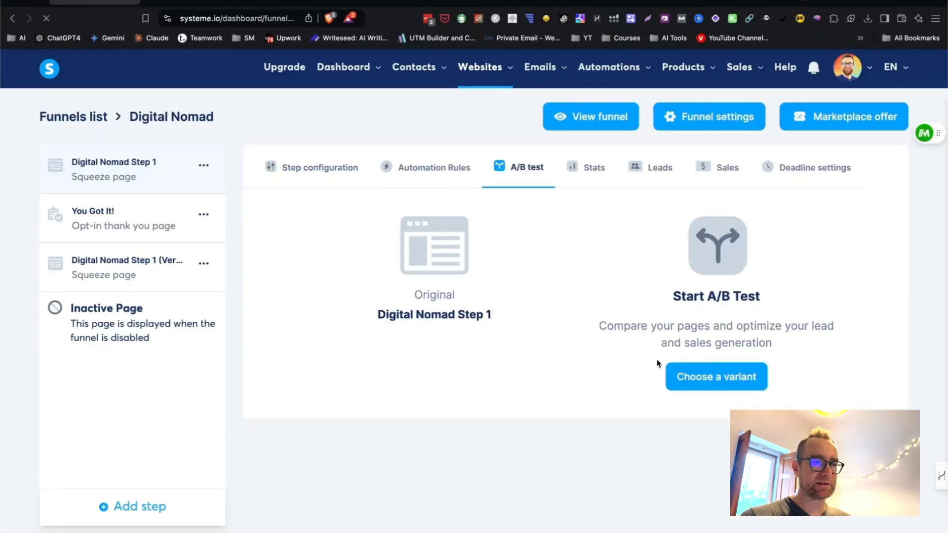
left_click(718, 380)
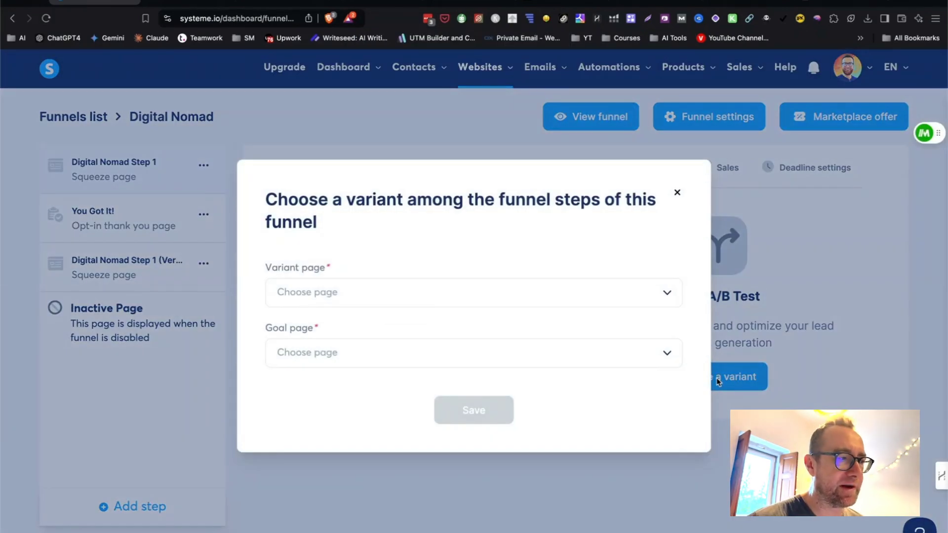
left_click(529, 303)
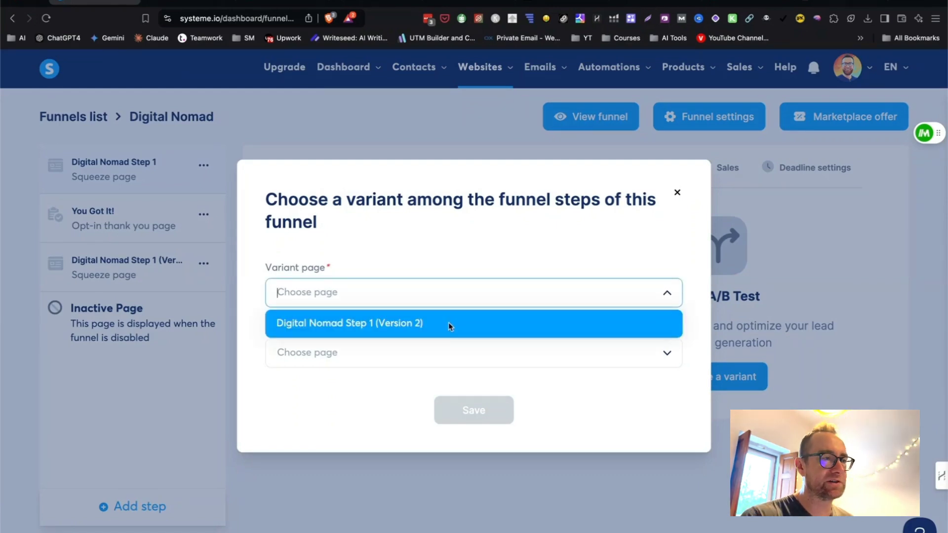
left_click(678, 193)
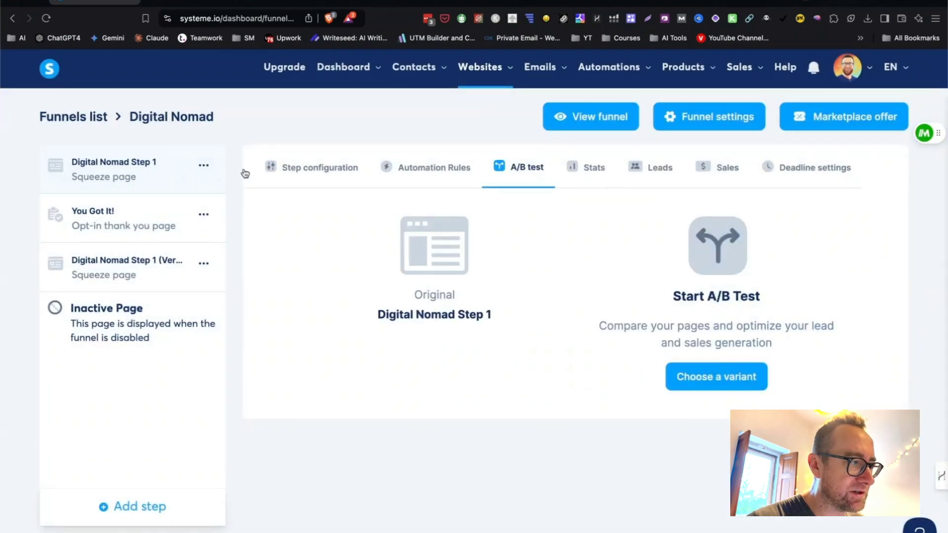
Rename the first squeeze page "Digital Nomad A" and the Version 2 squeeze page "Digital Nomad B"
left_click(201, 166)
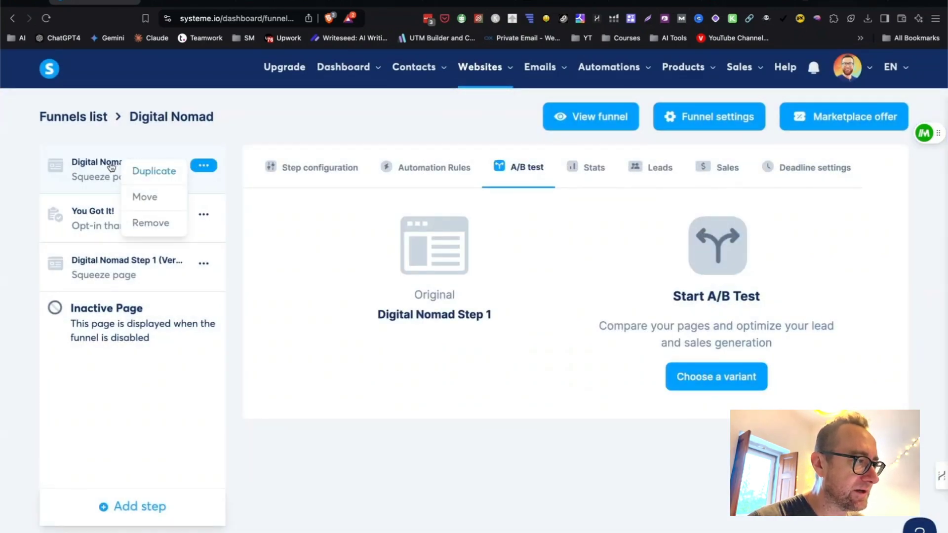
left_click(104, 163)
left_click_drag(328, 247, 434, 243)
type("A")
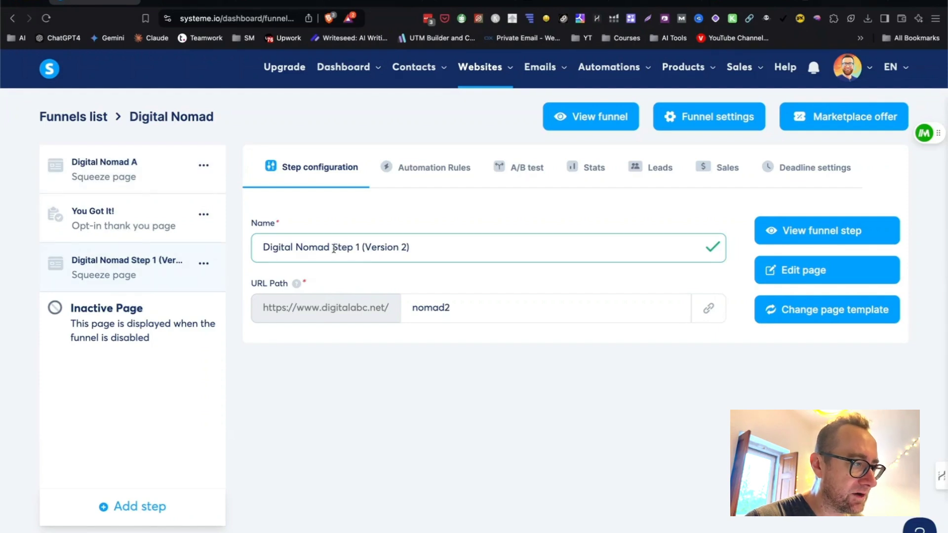
left_click_drag(333, 247, 432, 247)
type("B")
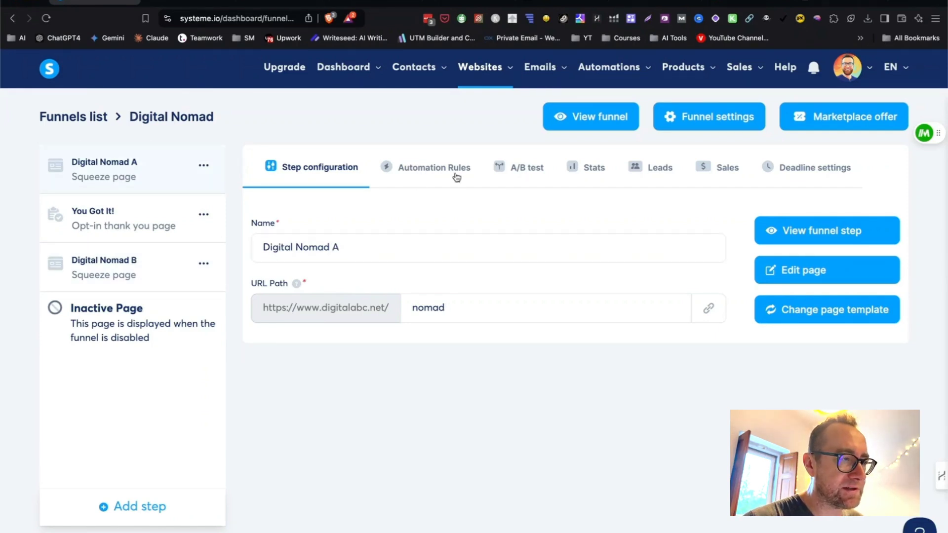
Set up and start an A/B test for Digital Nomad A with Digital Nomad B as variant and "You Got It!" as goal page
left_click(528, 173)
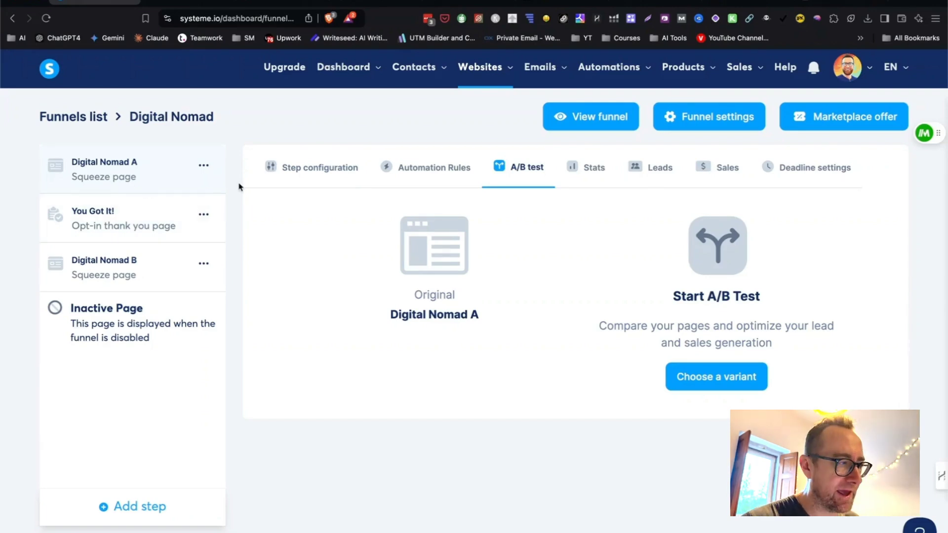
left_click(692, 375)
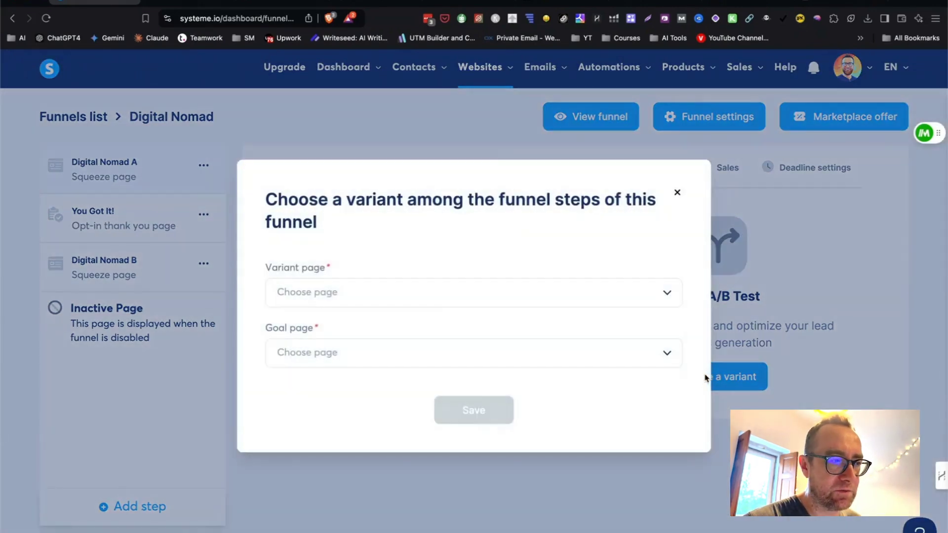
left_click(345, 300)
left_click(344, 322)
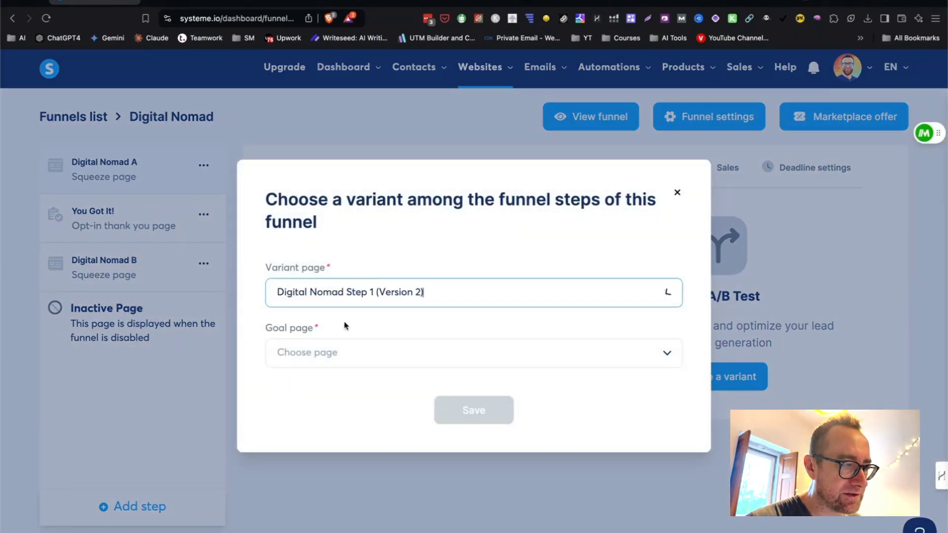
left_click(348, 354)
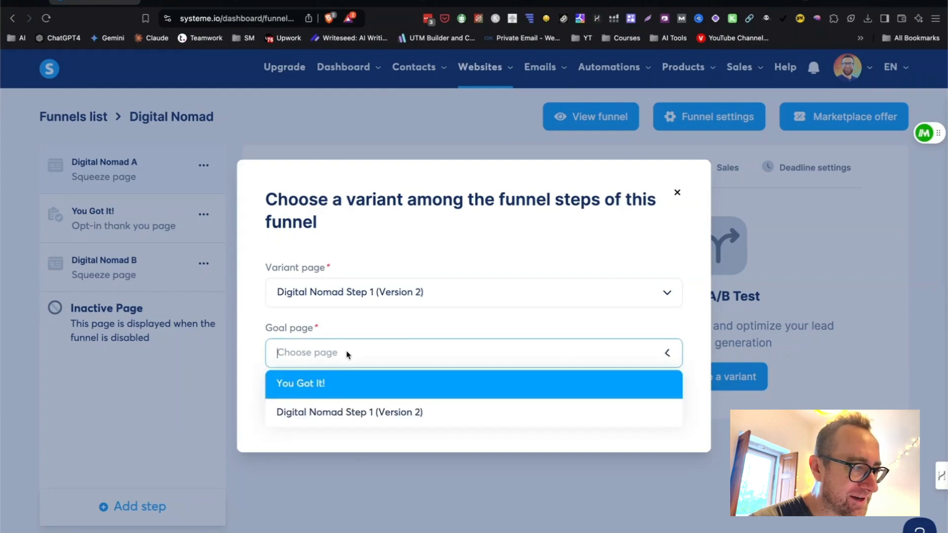
left_click(334, 386)
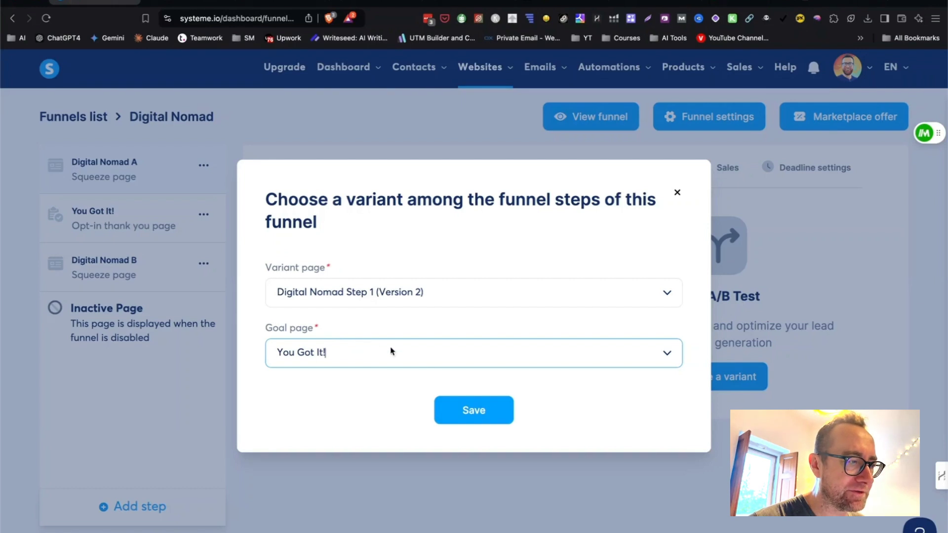
left_click(464, 410)
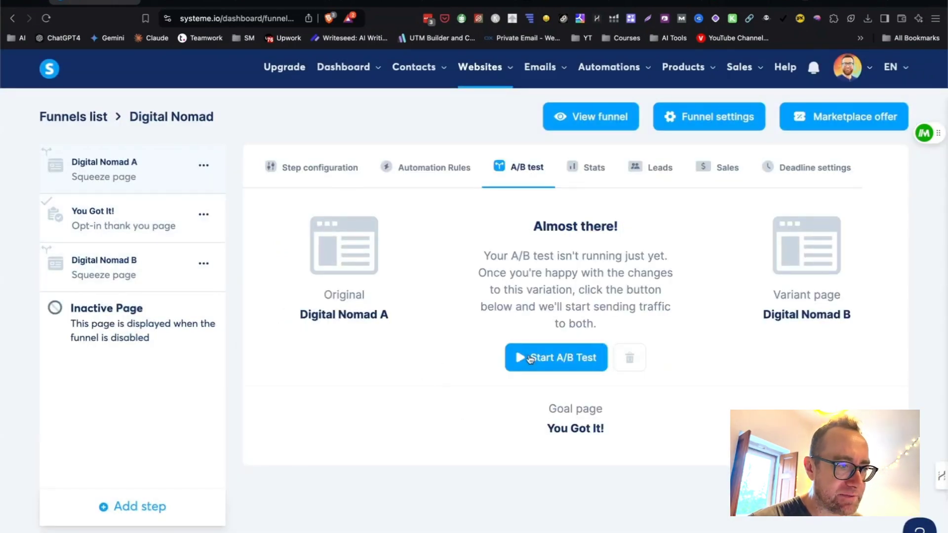
left_click(554, 358)
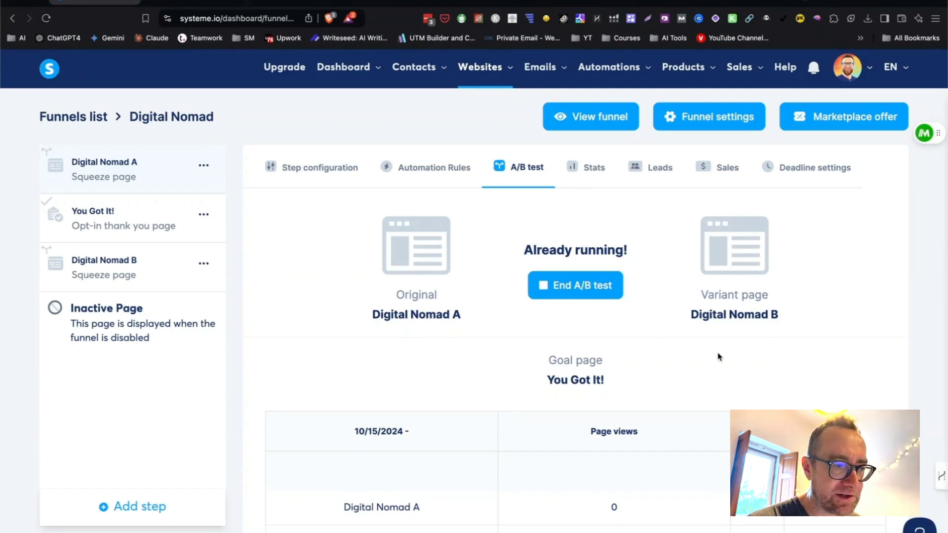
Look over the page views and conversions table of the A/B test
scroll(719, 356, "down", 1)
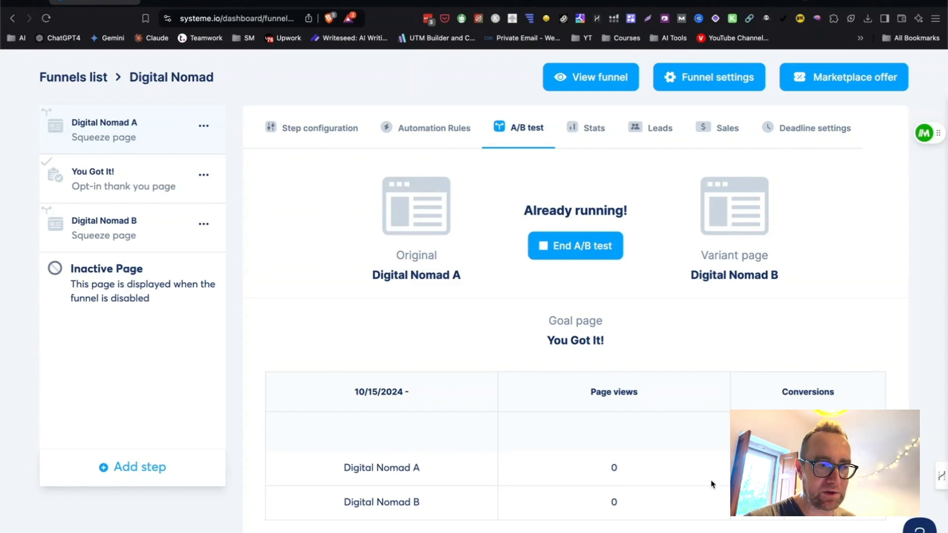
scroll(713, 405, "up", 1)
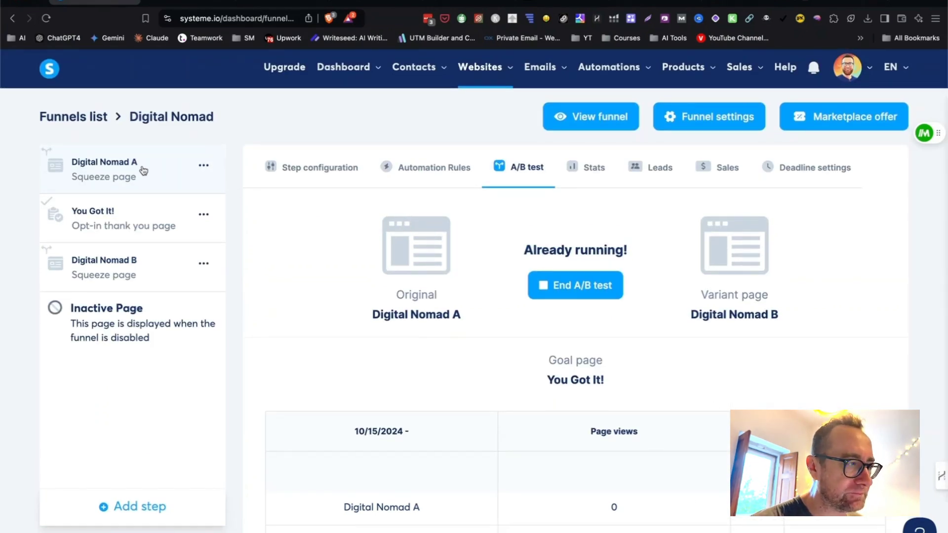
scroll(301, 280, "down", 2)
scroll(301, 279, "up", 2)
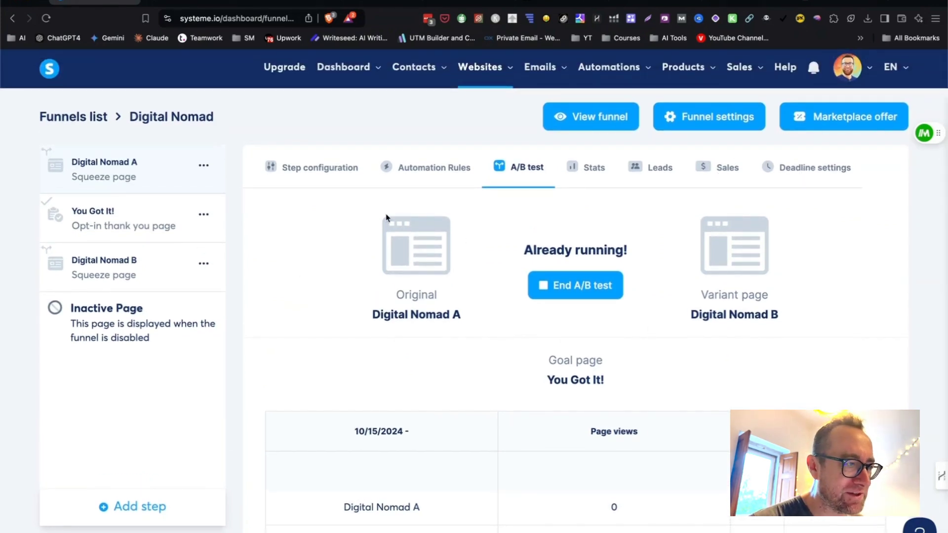
left_click(204, 165)
left_click(140, 171)
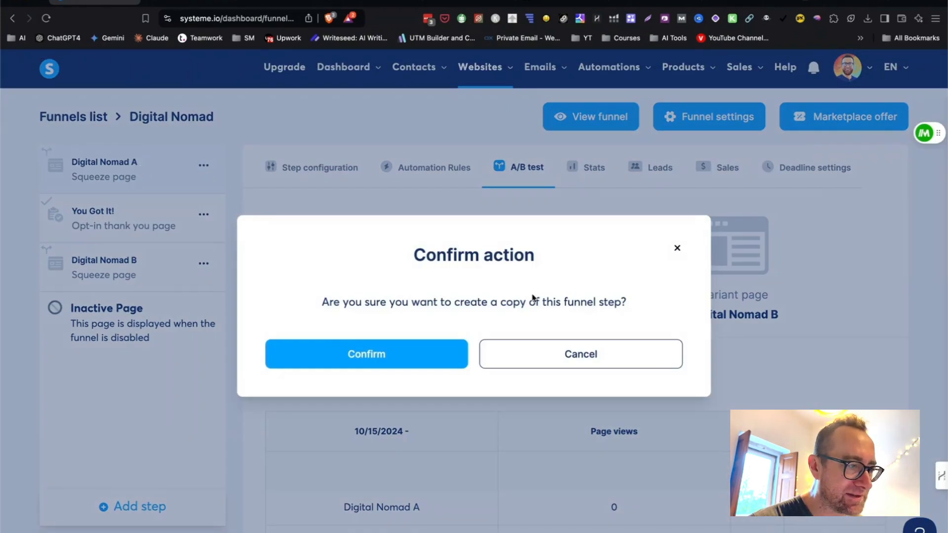
left_click(599, 358)
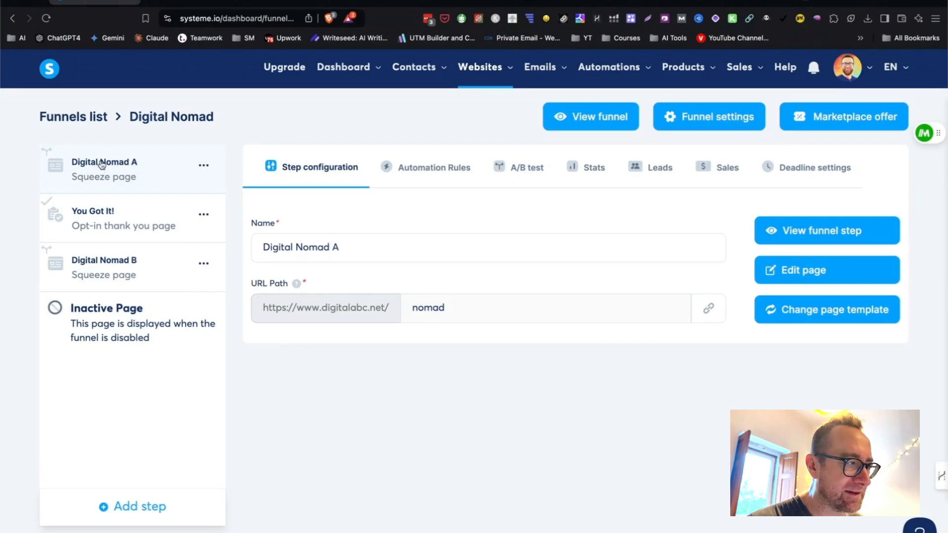
Copy the Digital Nomad A page link, open it in another browser tab and look over the live squeeze page
left_click(709, 308)
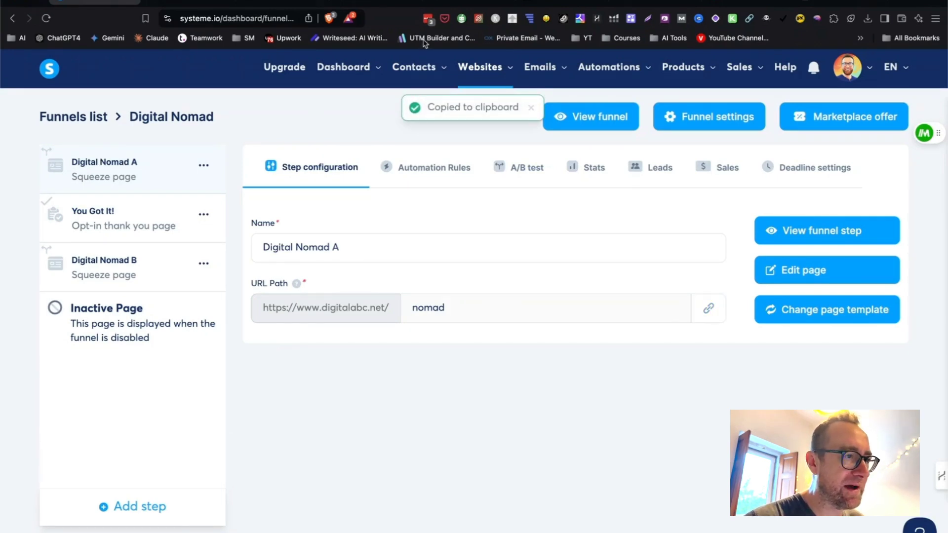
left_click(788, 2)
key("super+v")
key("Return")
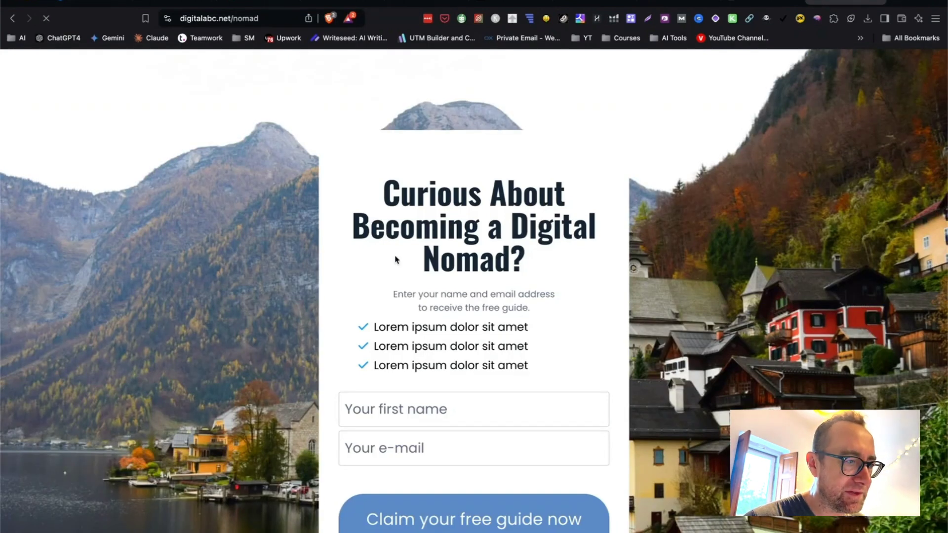
scroll(404, 280, "down", 3)
scroll(403, 280, "down", 2)
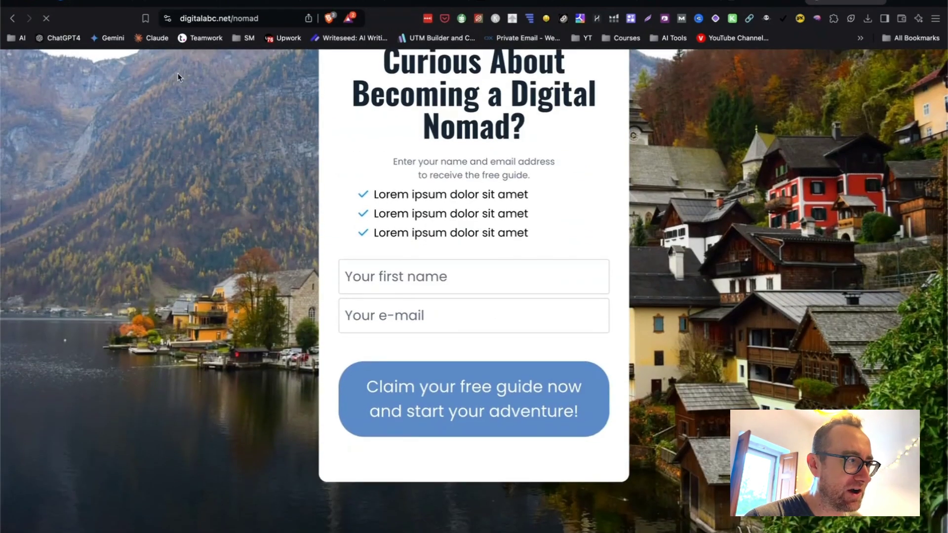
Switch to Chrome and look over the live "Learn How To Become An Expat" page at digitalabc.net/nomad2
left_click(74, 4)
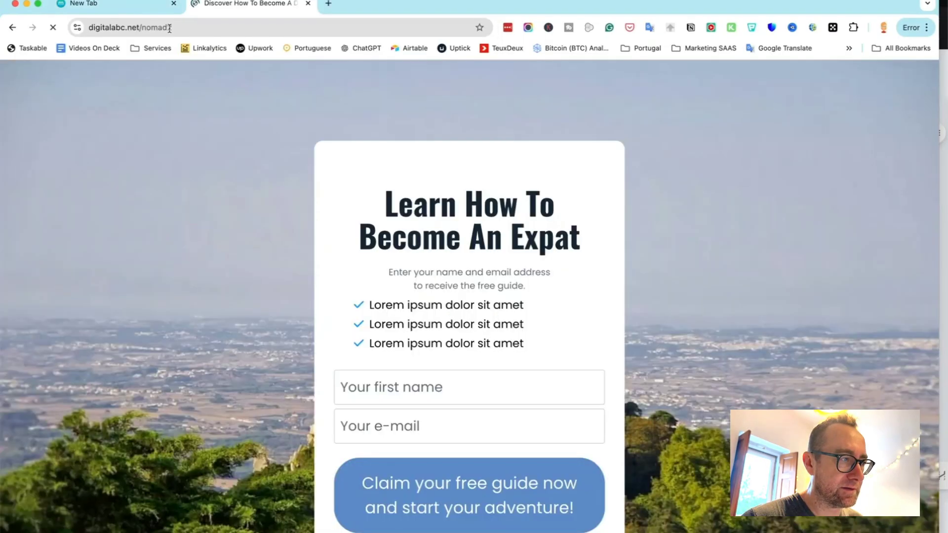
scroll(572, 277, "down", 2)
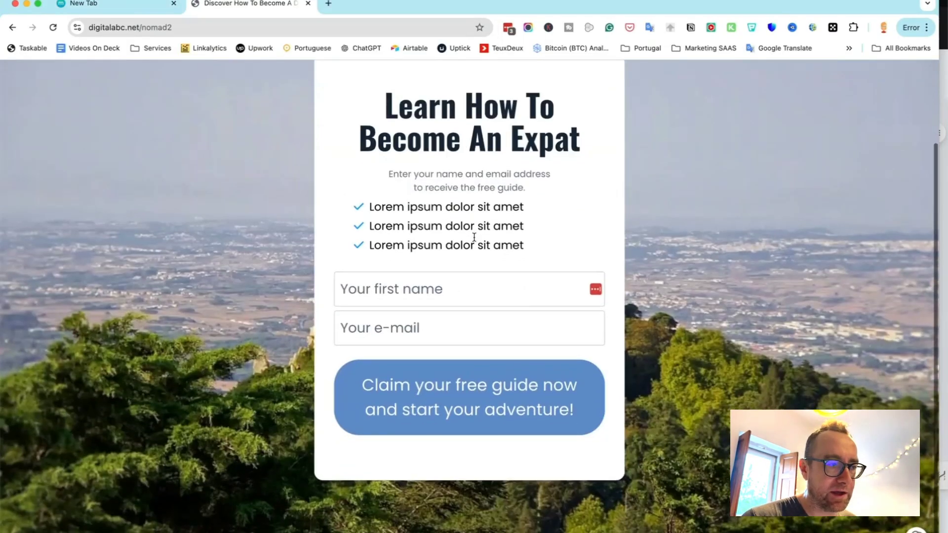
scroll(430, 345, "up", 2)
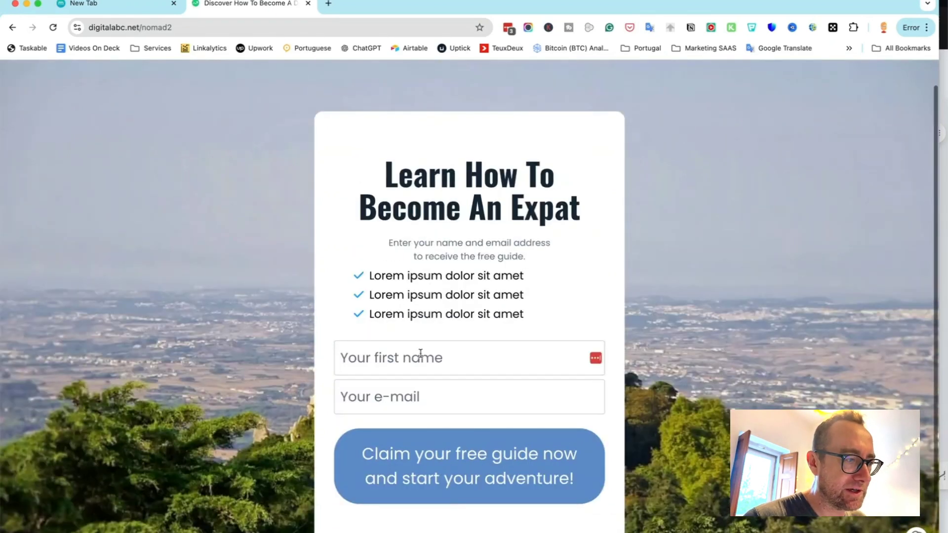
Fill in the subscriber's first name and e-mail address in the live expat page's sign-up form
left_click(417, 360)
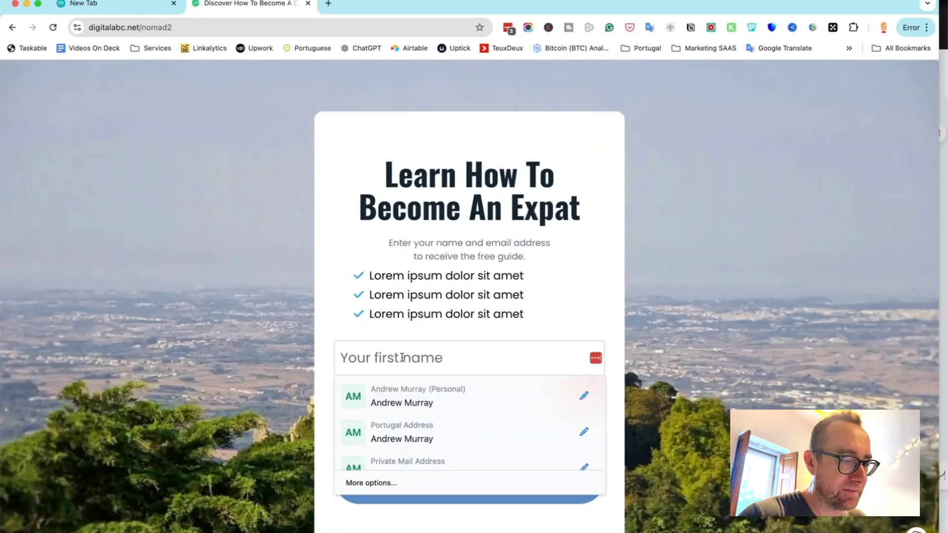
type("Andrew")
key("Tab")
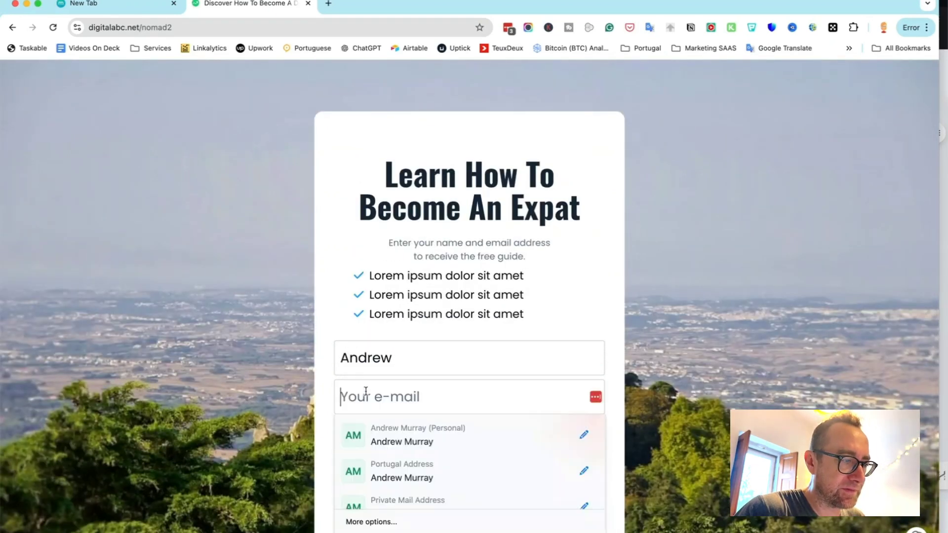
type("amurrasy")
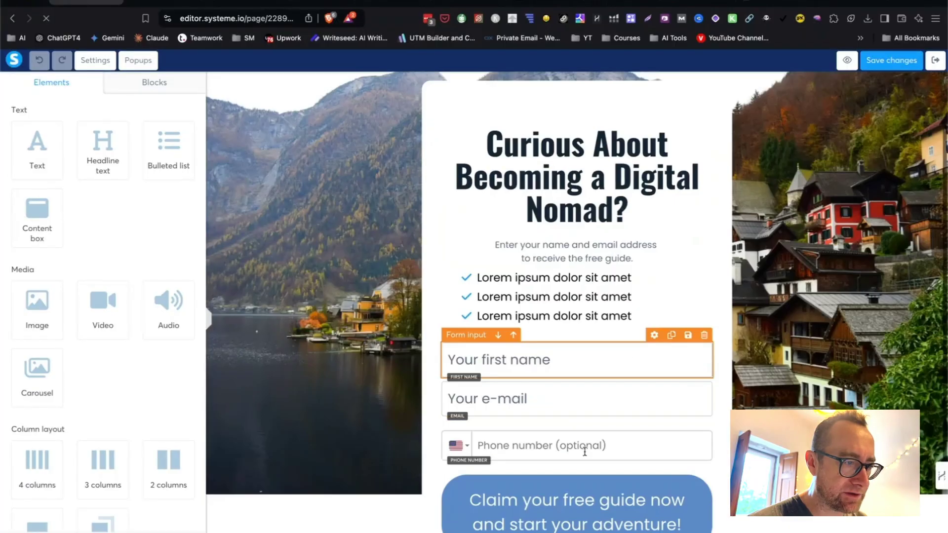
Check the claim button's submit action and redirect setting on the Digital Nomad A and Digital Nomad B pages
left_click(587, 501)
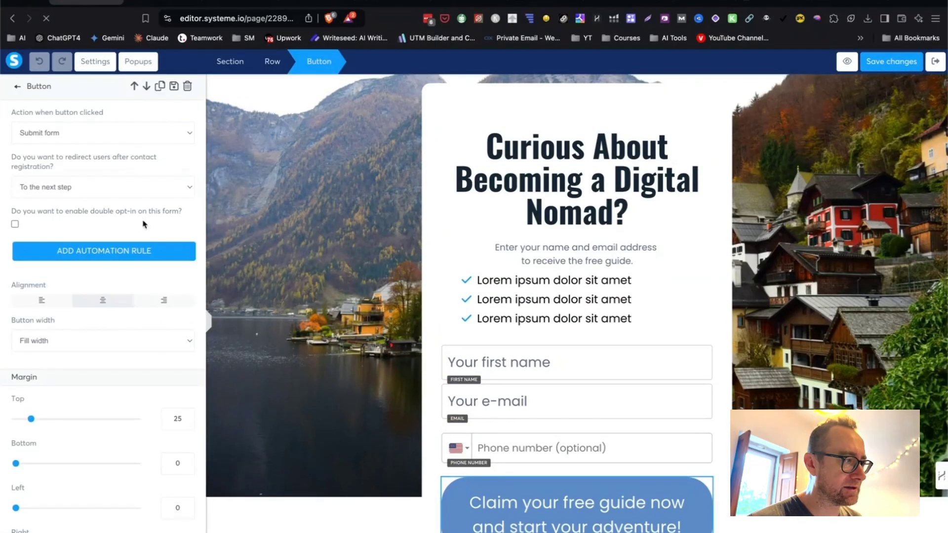
left_click(74, 135)
left_click(75, 135)
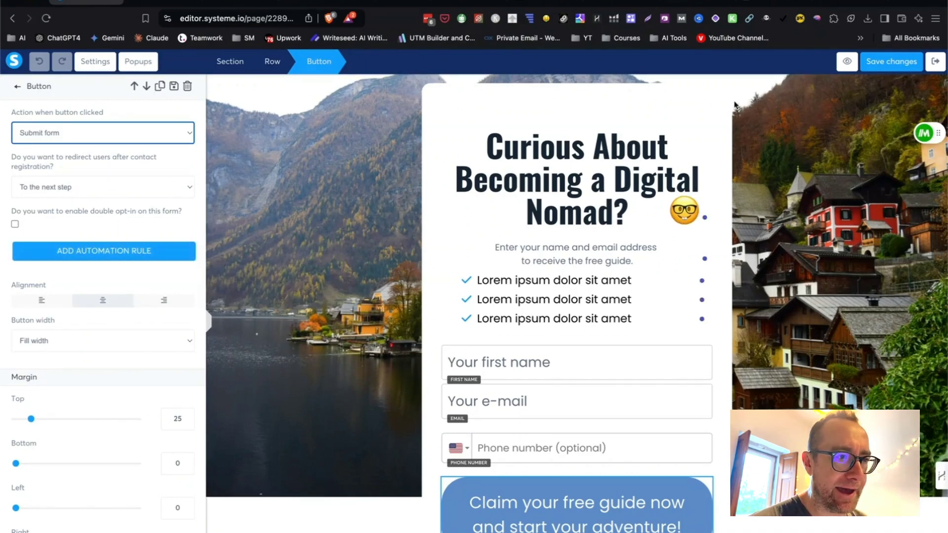
left_click(124, 251)
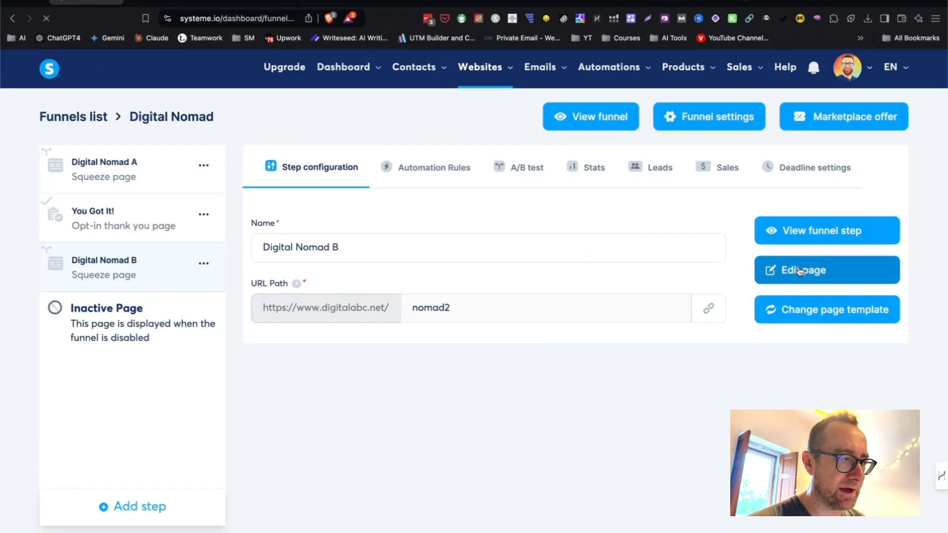
left_click(800, 271)
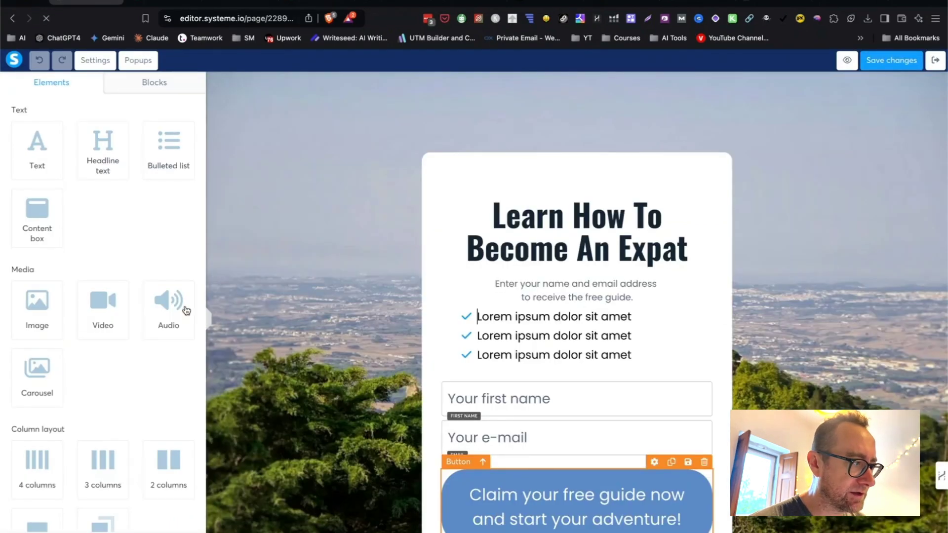
left_click(90, 190)
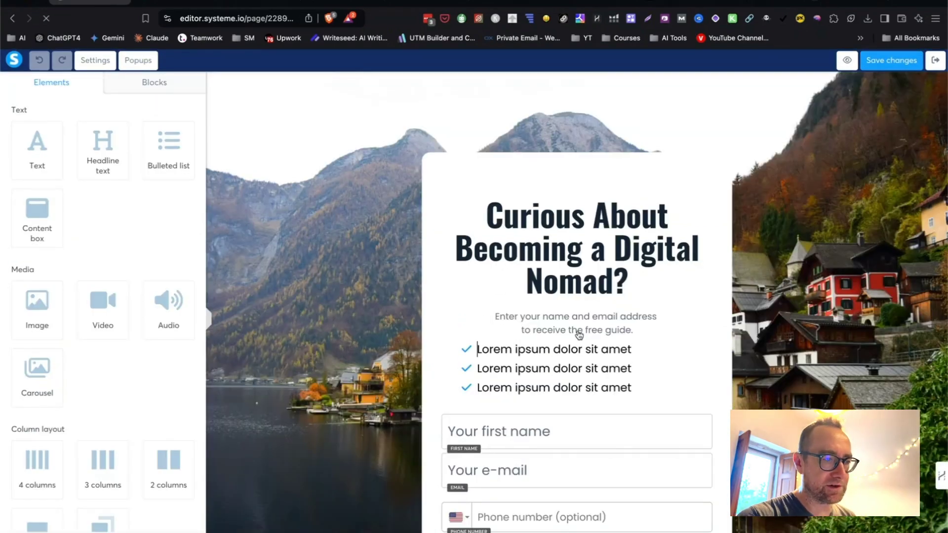
Replace the placeholder bullets on the "Curious About Becoming a Digital Nomad?" page with "Save Money" and "Learn Tips"
left_click(547, 351)
type("Save Money")
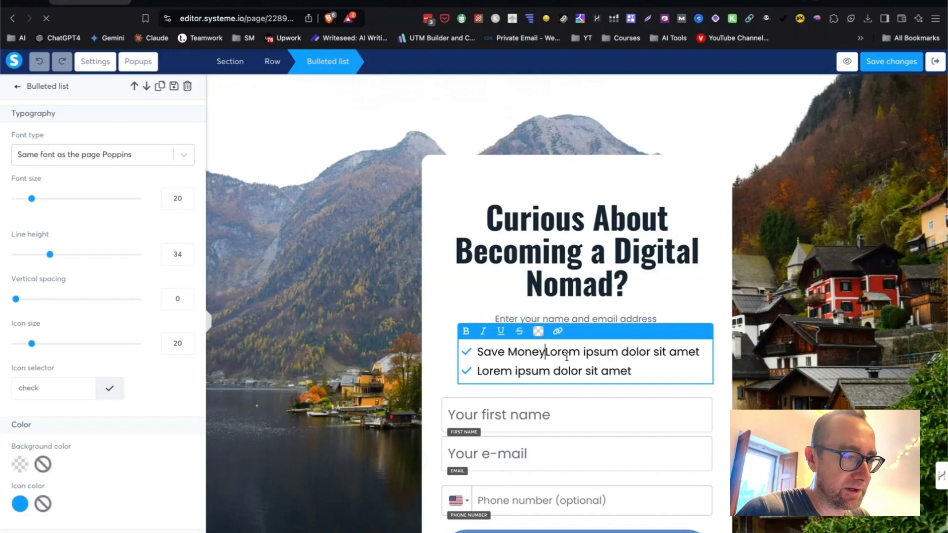
key("Return")
double_click(557, 366)
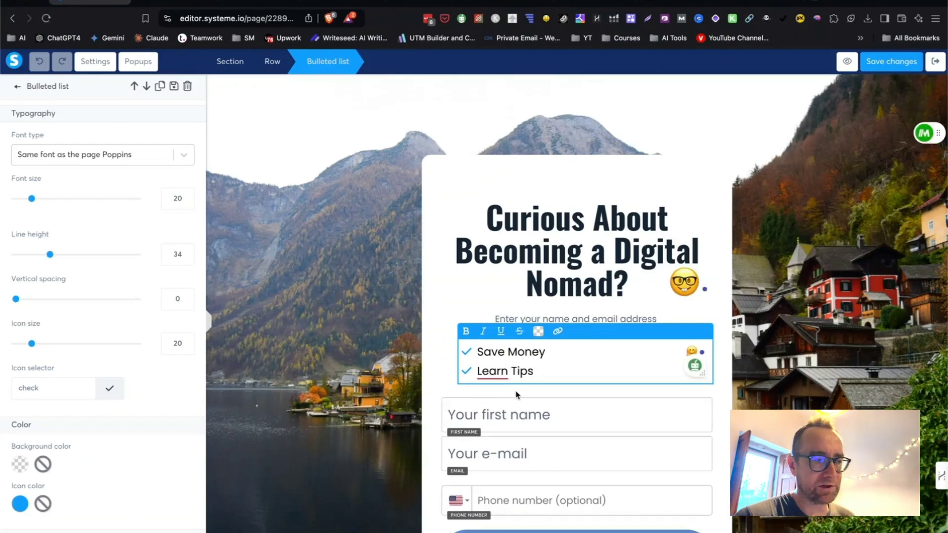
Delete the optional phone number field from the Digital Nomad A sign-up form and check the claim button's settings
left_click(554, 500)
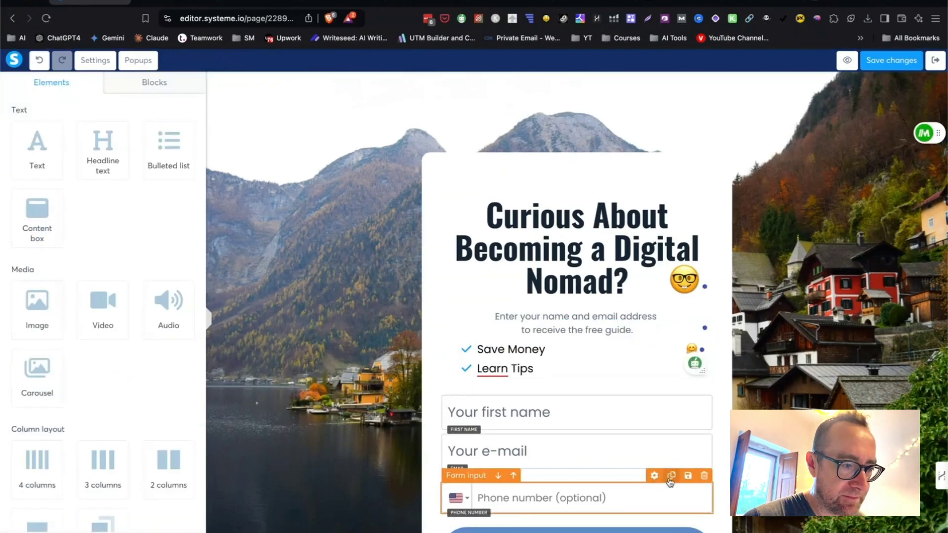
left_click(703, 477)
key("Return")
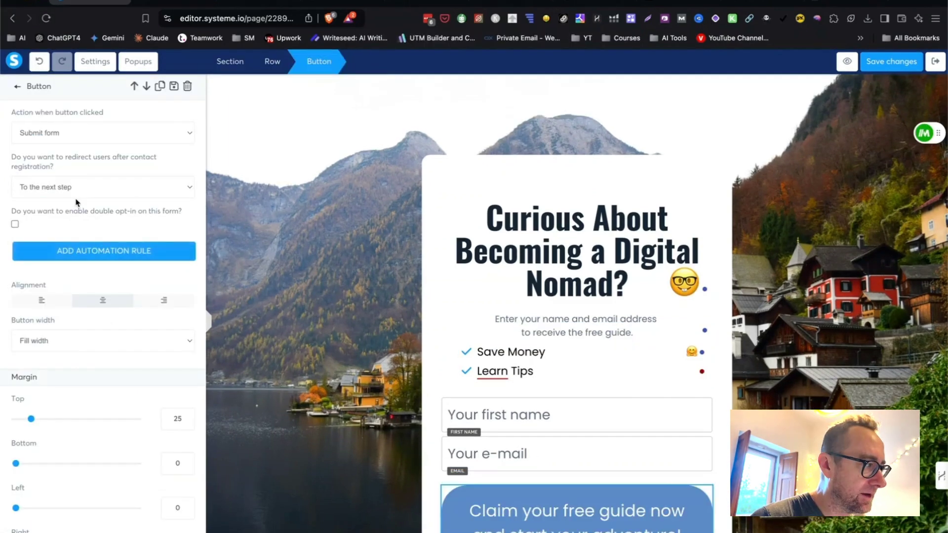
scroll(85, 232, "down", 15)
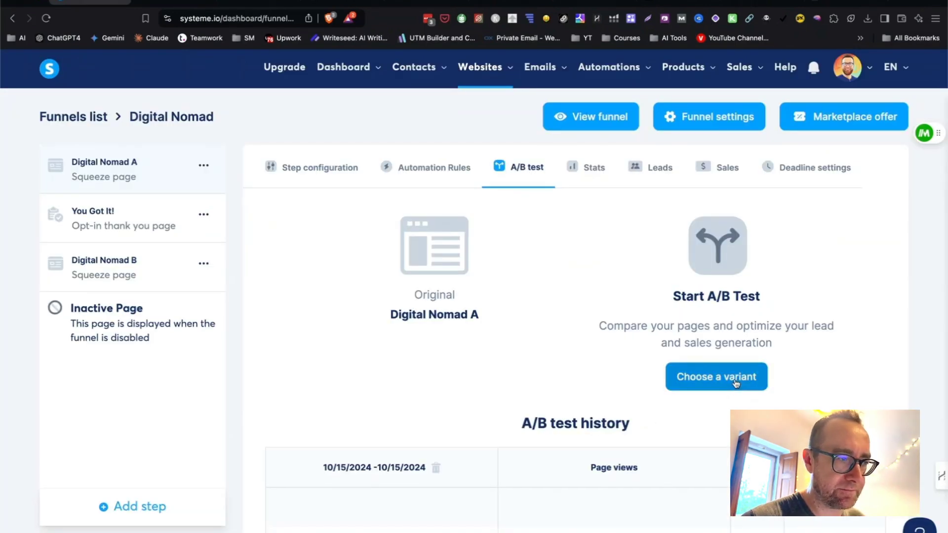
Set up a new A/B test for Digital Nomad A with Digital Nomad B as variant page and You Got It! as goal page
left_click(736, 381)
left_click(428, 296)
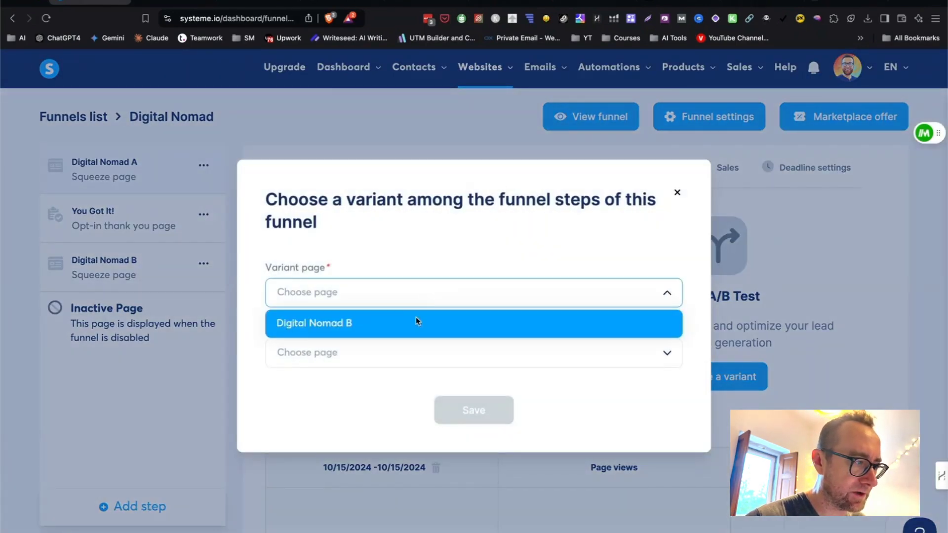
left_click(413, 323)
left_click(409, 354)
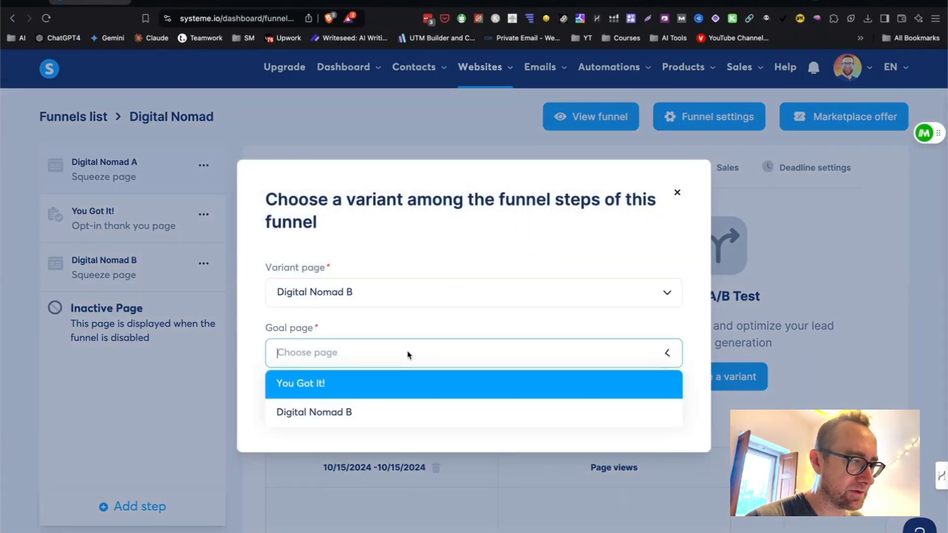
left_click(396, 383)
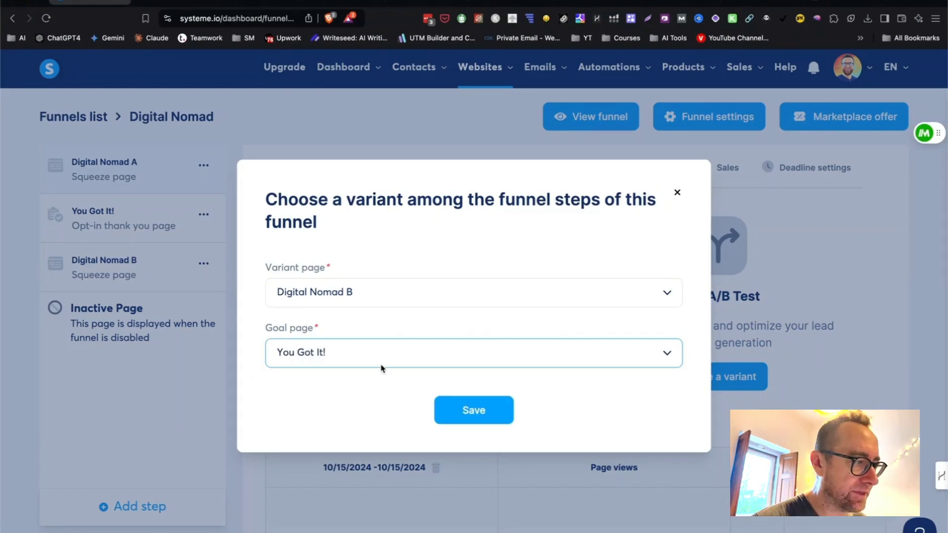
left_click(335, 351)
left_click(339, 383)
left_click(474, 410)
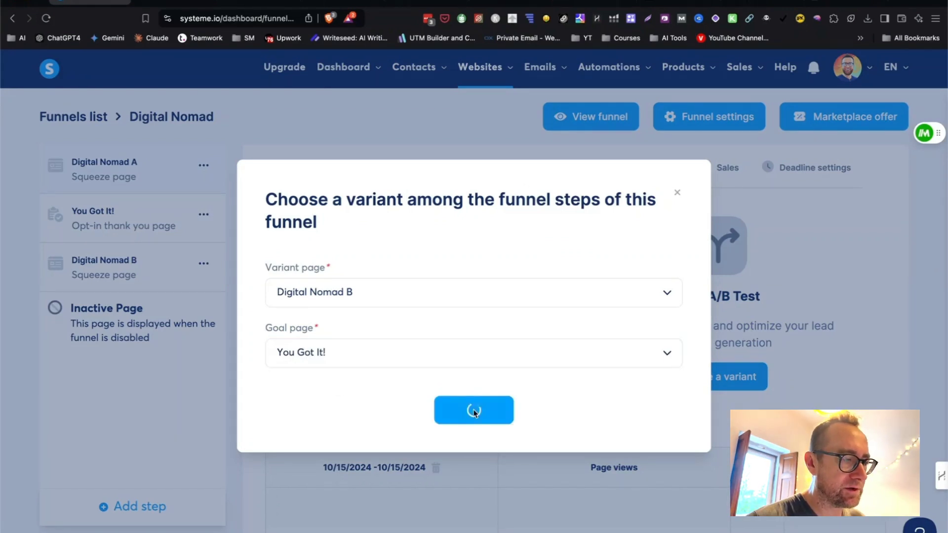
Look over the A/B test history and start the new A/B test
scroll(474, 414, "down", 5)
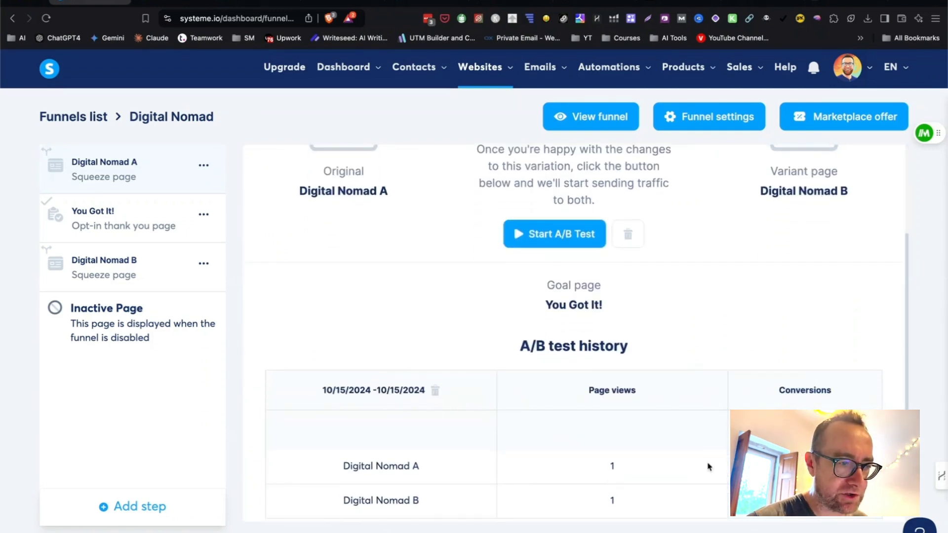
scroll(815, 399, "down", 1)
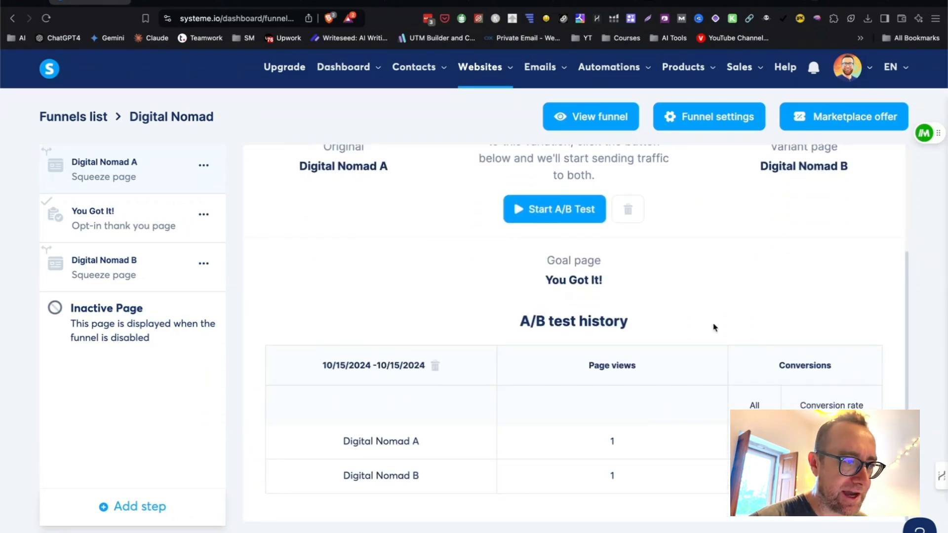
scroll(698, 309, "up", 2)
left_click(560, 270)
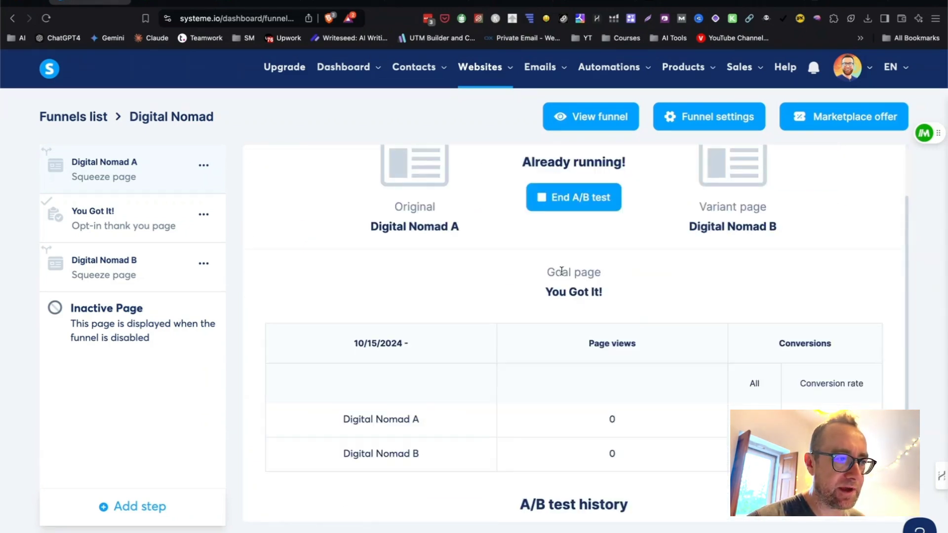
scroll(360, 183, "up", 3)
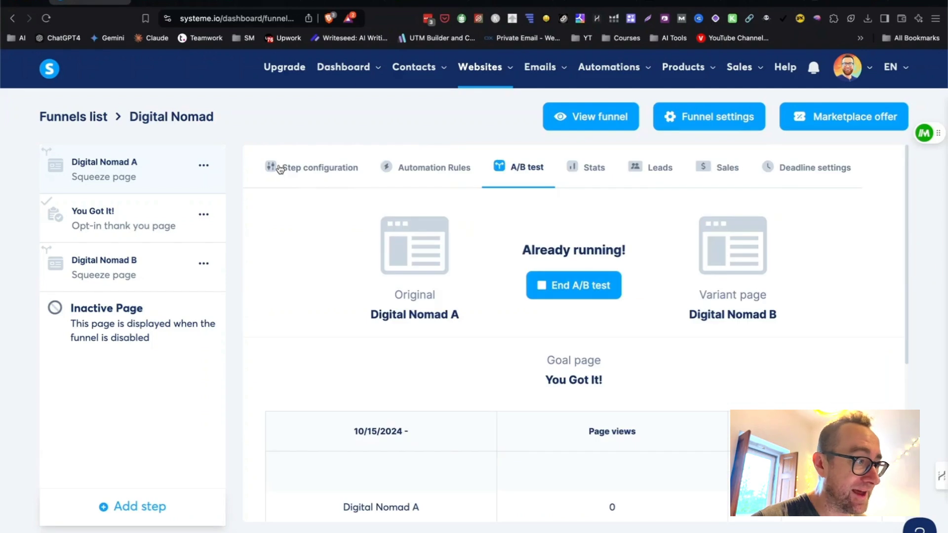
Copy the Digital Nomad A page link and open the live squeeze page in another browser tab
left_click(111, 177)
left_click(710, 308)
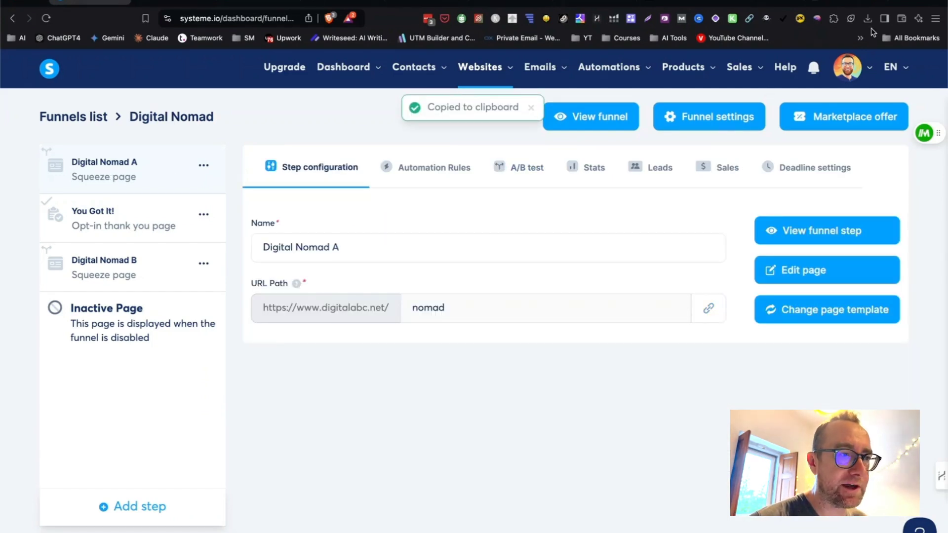
left_click(903, 2)
key("super+v")
key("Return")
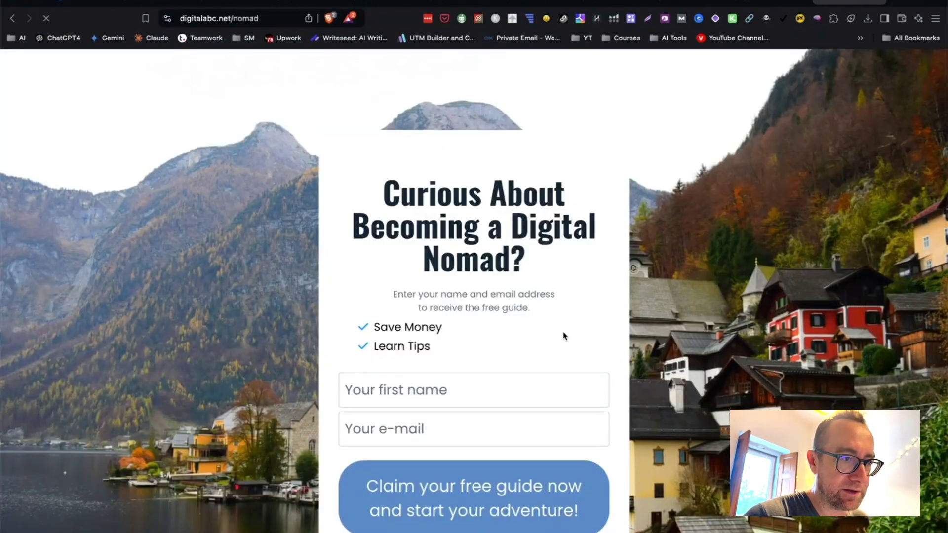
Fill in the subscriber's first name and e-mail address on the live squeeze page and submit the form to claim the guide
type("Andrew")
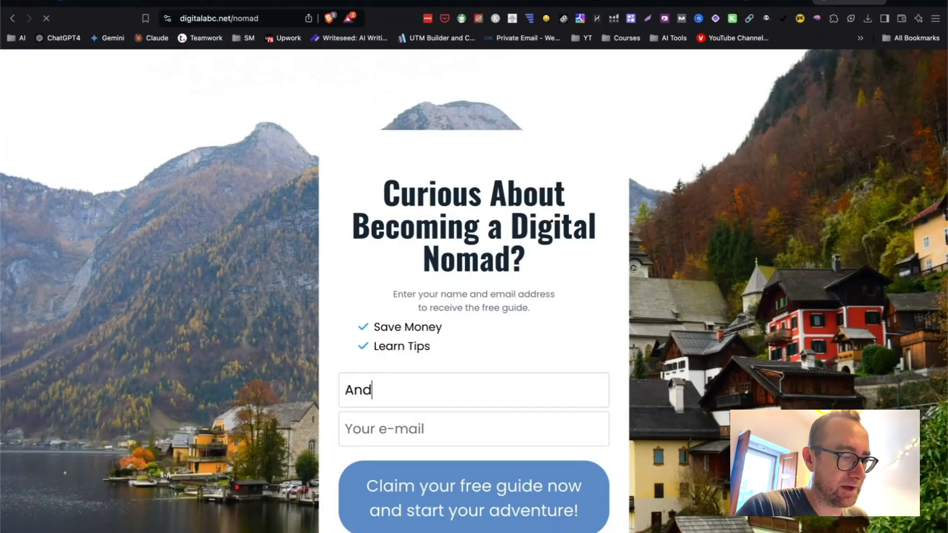
key("super+a")
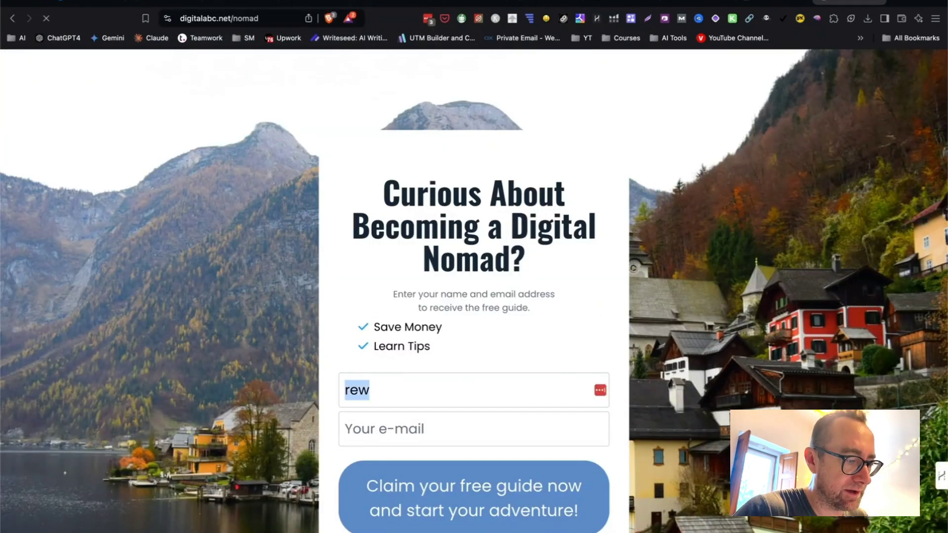
type("Andr")
left_click(418, 497)
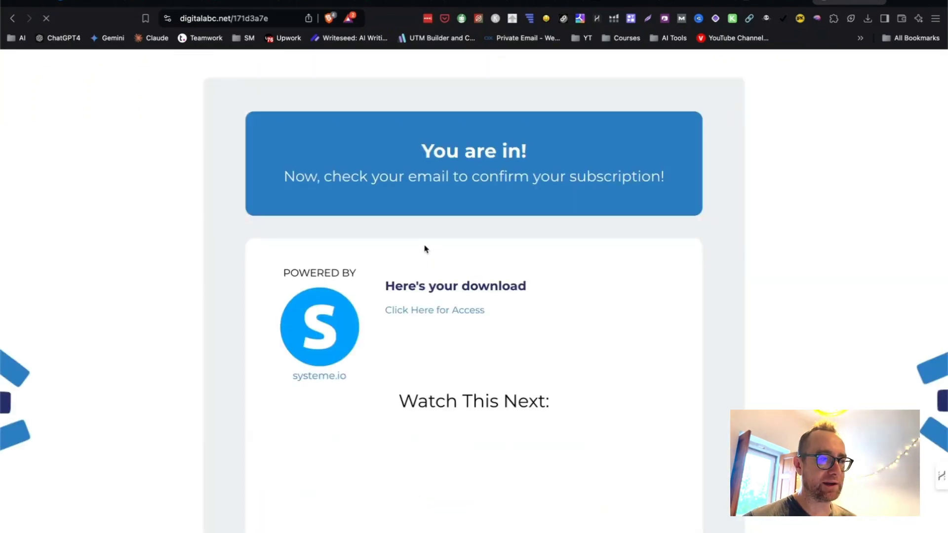
Look through the live thank-you page, open its download access link and skim the Portugal guide it leads to
scroll(380, 283, "down", 5)
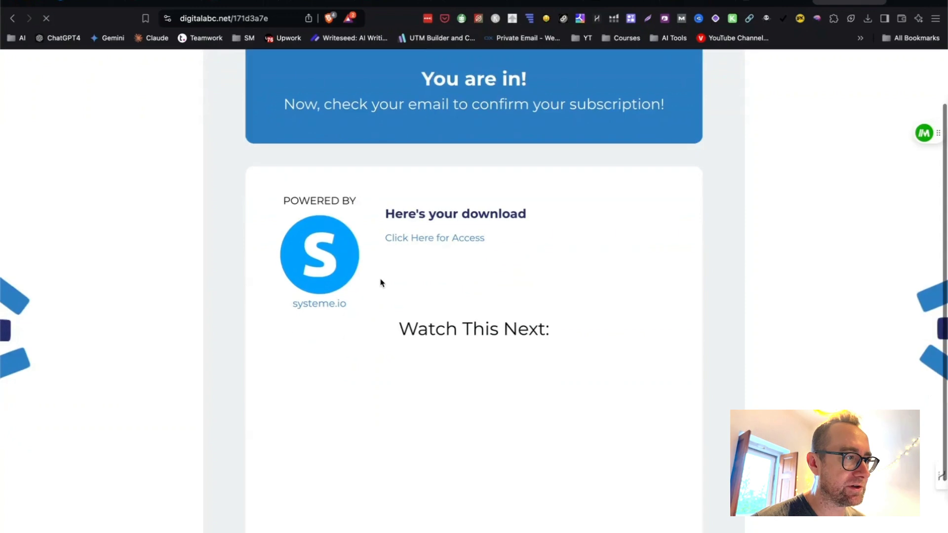
scroll(445, 388, "down", 3)
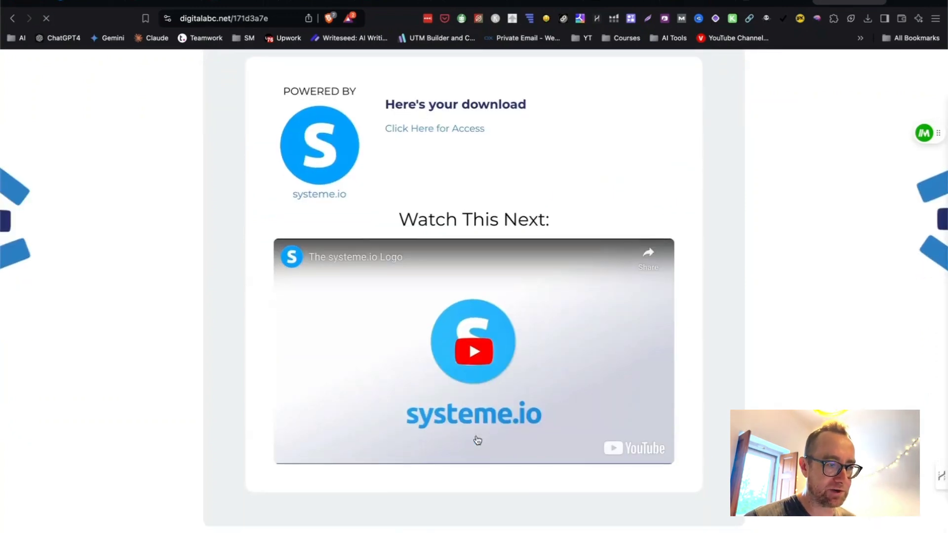
scroll(476, 204, "up", 1)
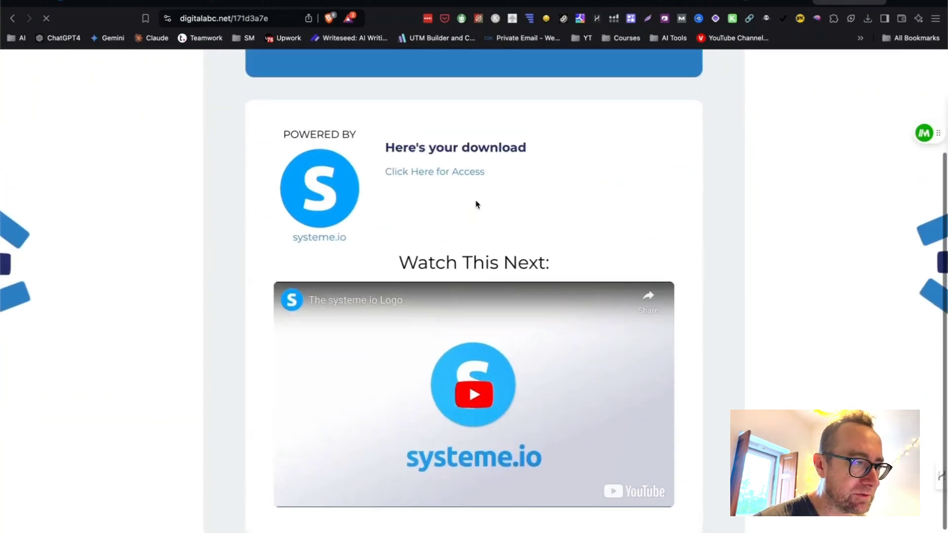
left_click(459, 174)
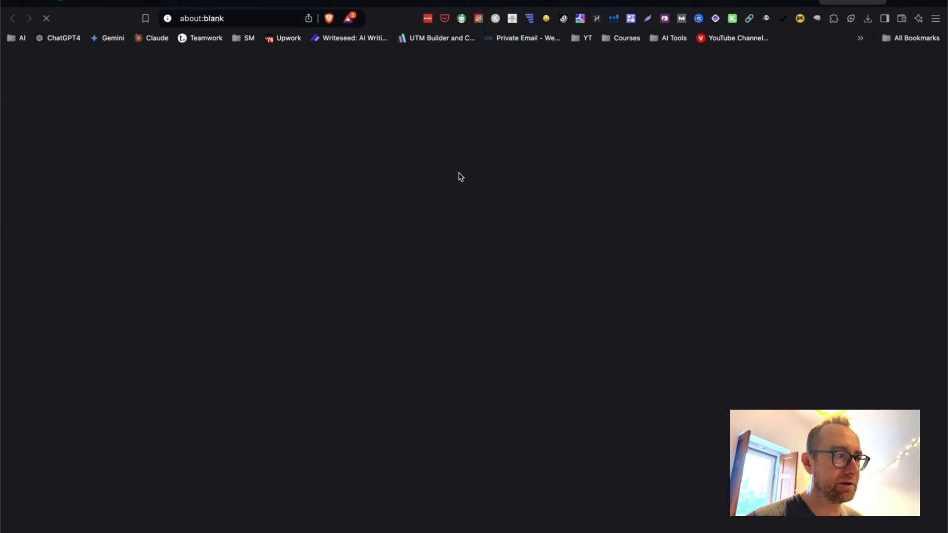
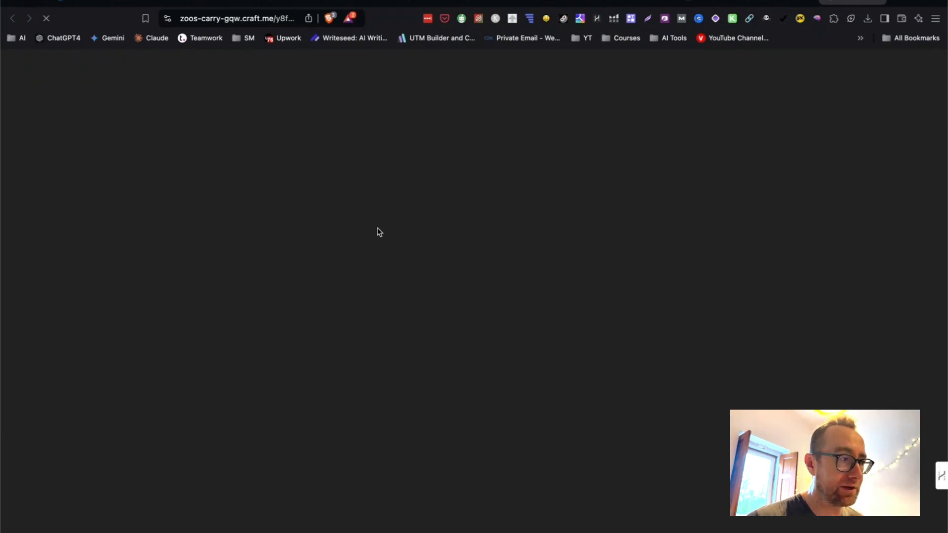
scroll(328, 220, "down", 15)
scroll(331, 225, "down", 5)
scroll(330, 214, "up", 20)
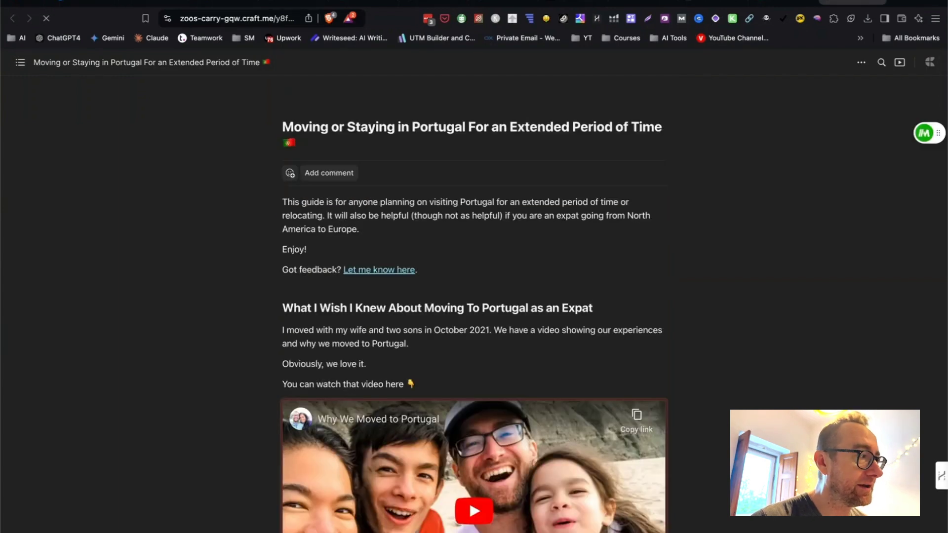
Look over the live "Learn How To Become An Expat" page in the private window and return to the Digital Nomad A step configuration
left_click(78, 1)
left_click(81, 19)
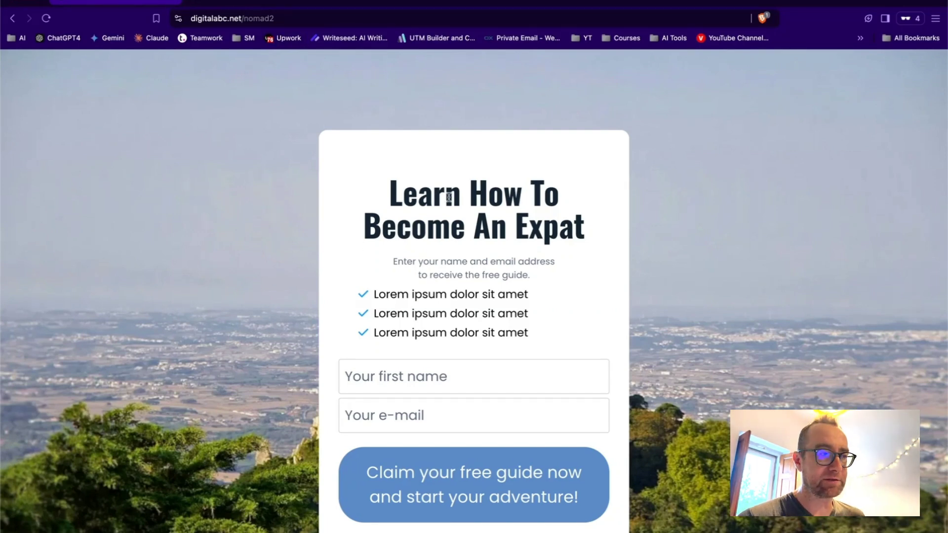
scroll(430, 253, "down", 3)
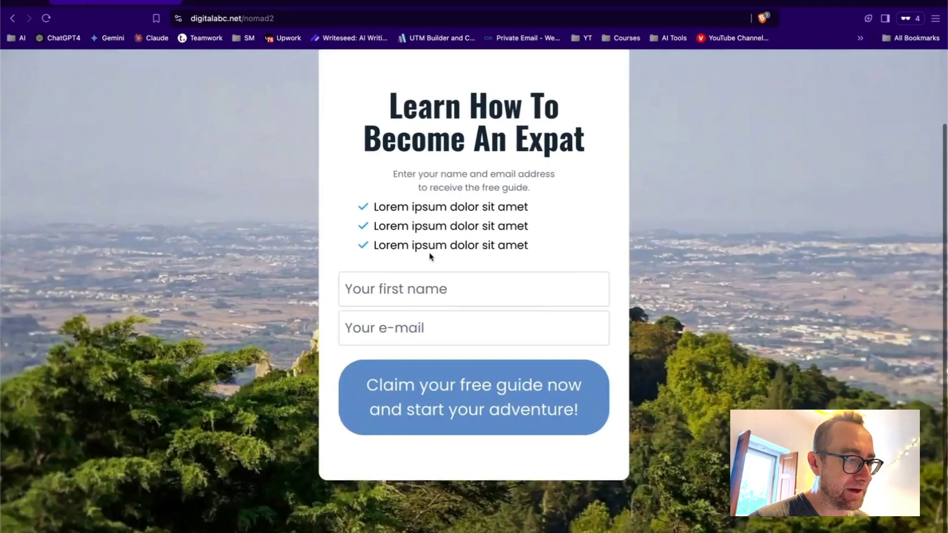
scroll(429, 253, "up", 2)
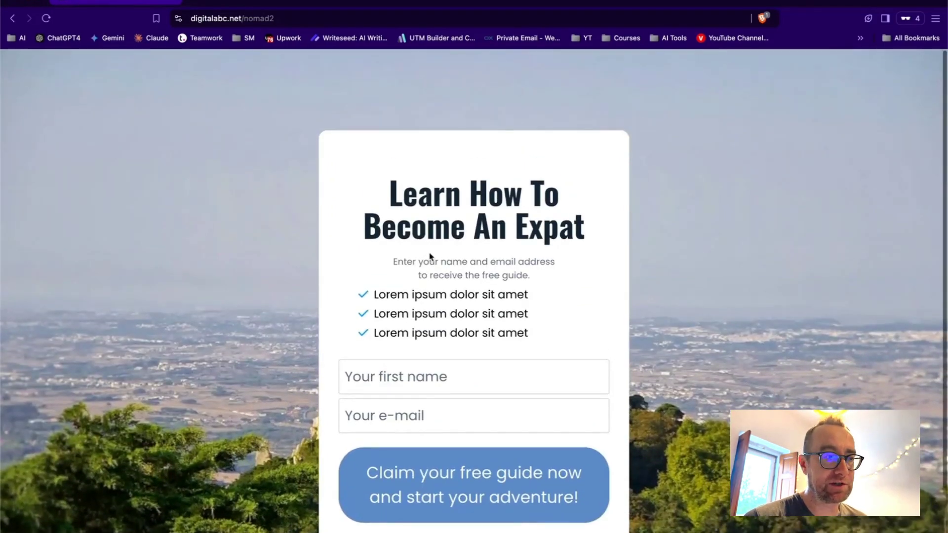
scroll(501, 294, "down", 3)
scroll(493, 253, "up", 2)
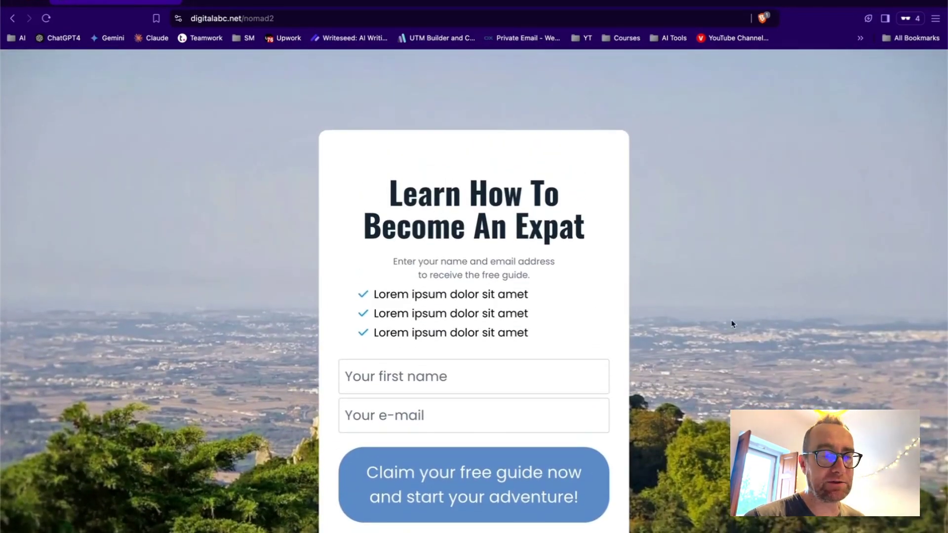
left_click(25, 1)
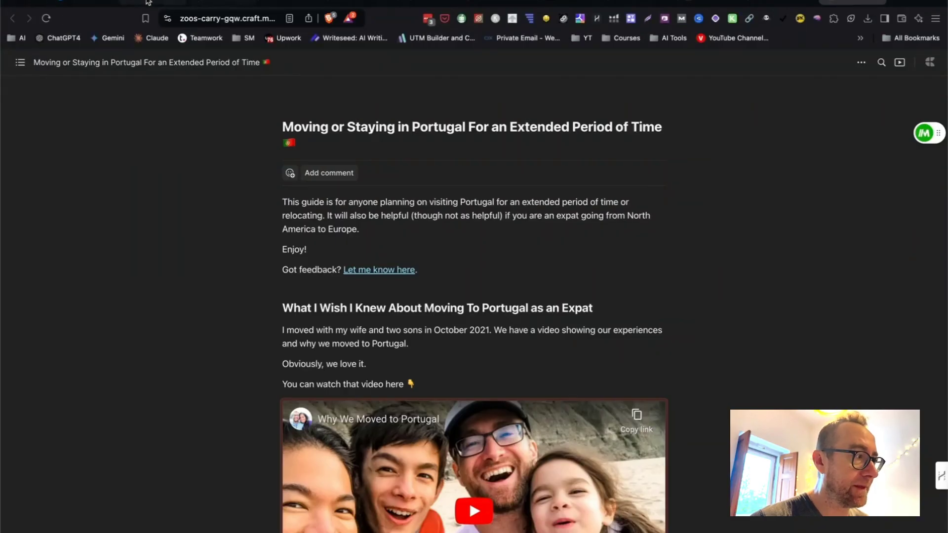
left_click(97, 2)
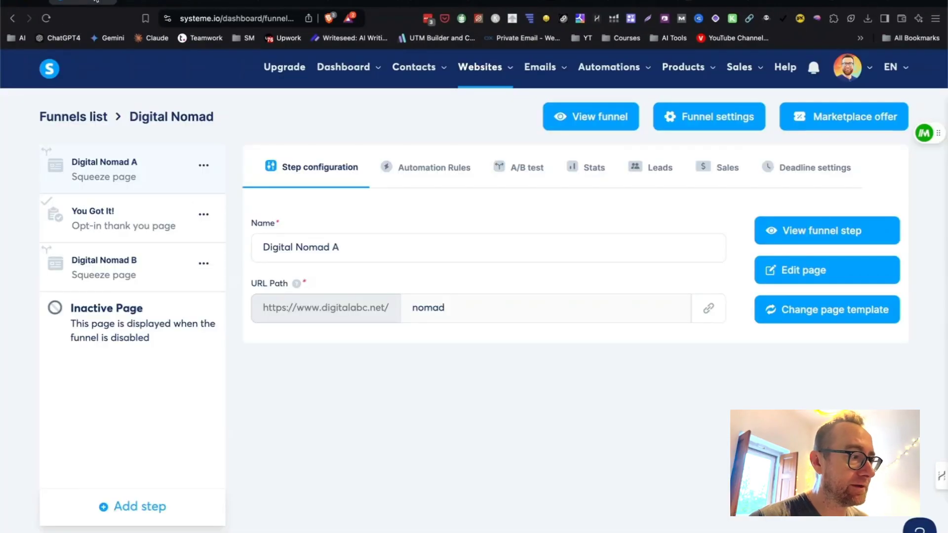
Review the current results and history of Digital Nomad A's A/B test, then return to its step configuration
left_click(533, 168)
scroll(533, 307, "down", 2)
scroll(532, 307, "down", 3)
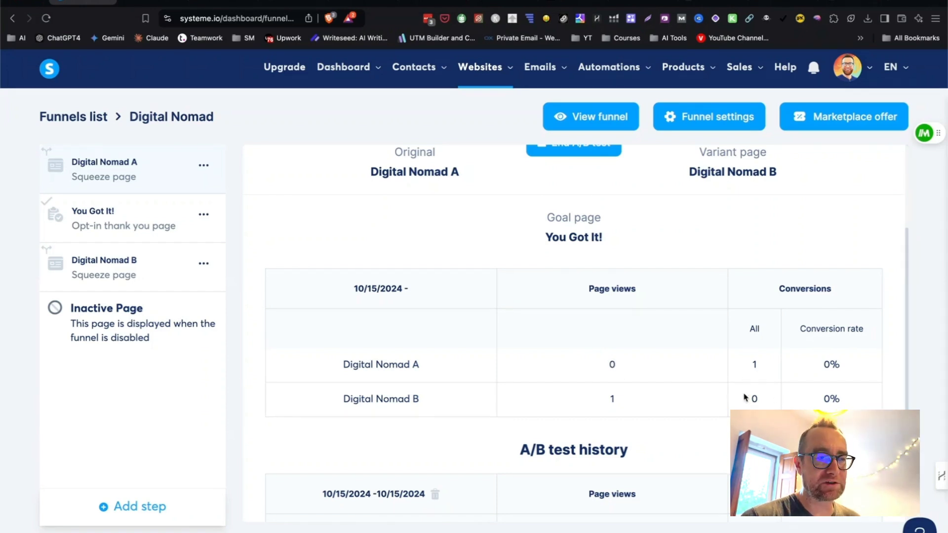
scroll(743, 395, "down", 3)
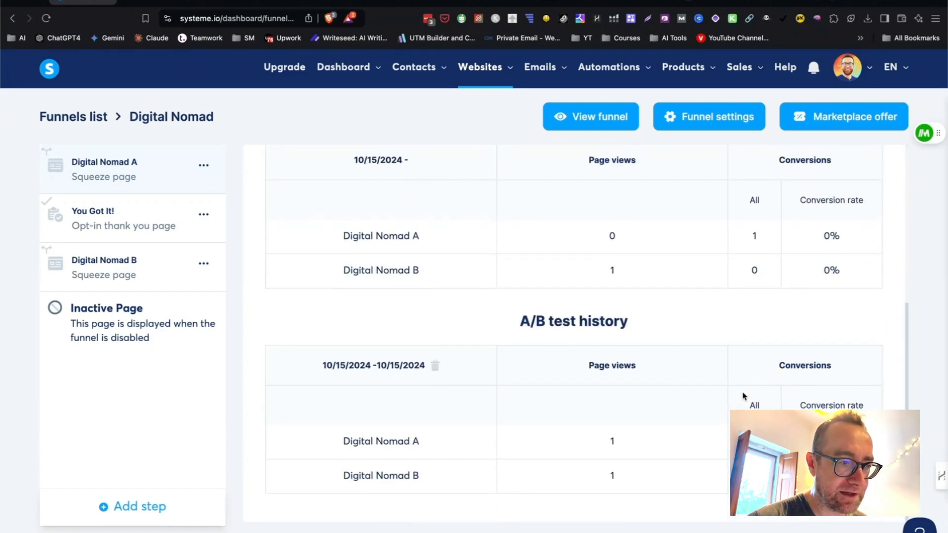
scroll(695, 414, "up", 5)
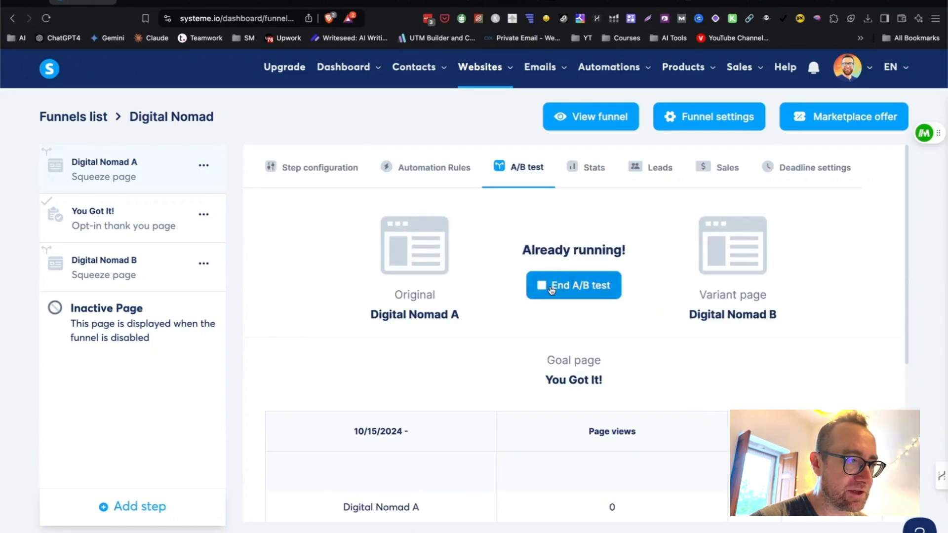
left_click(204, 165)
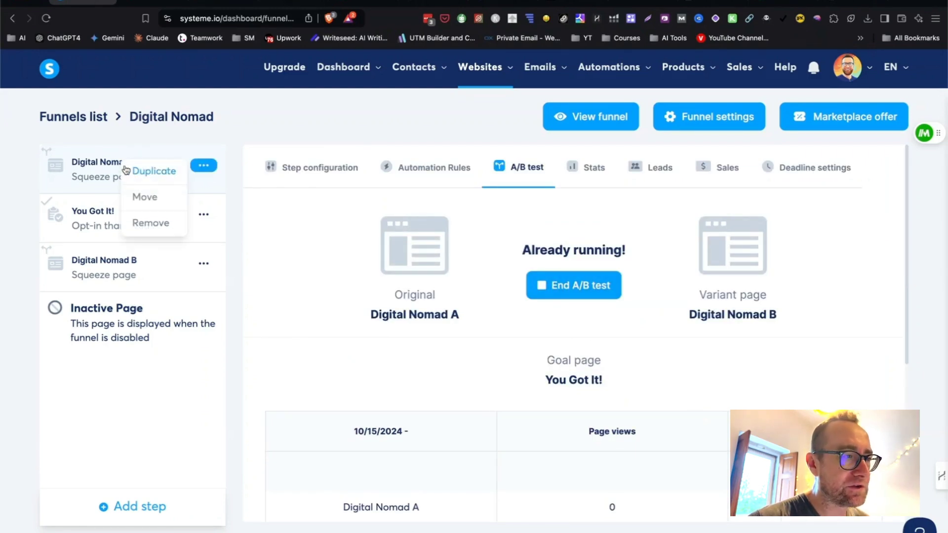
left_click(86, 172)
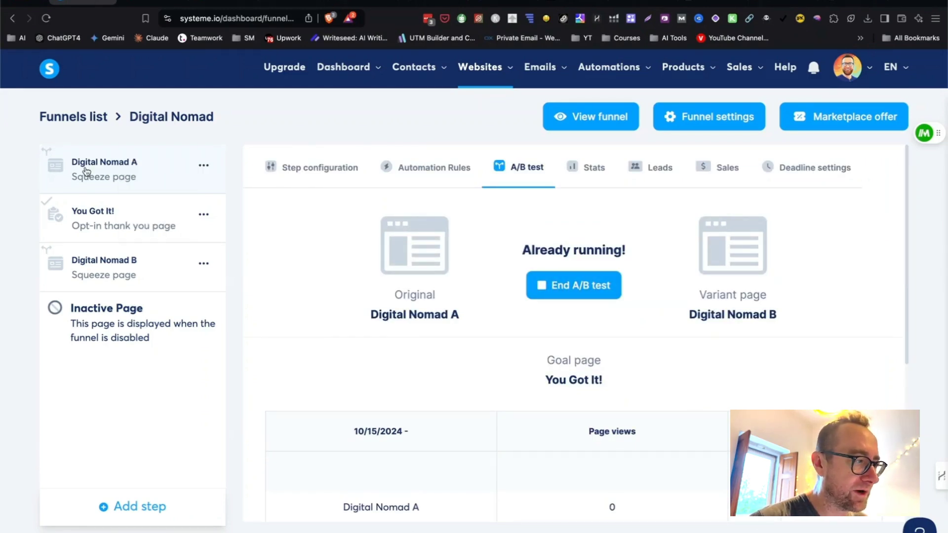
left_click(87, 172)
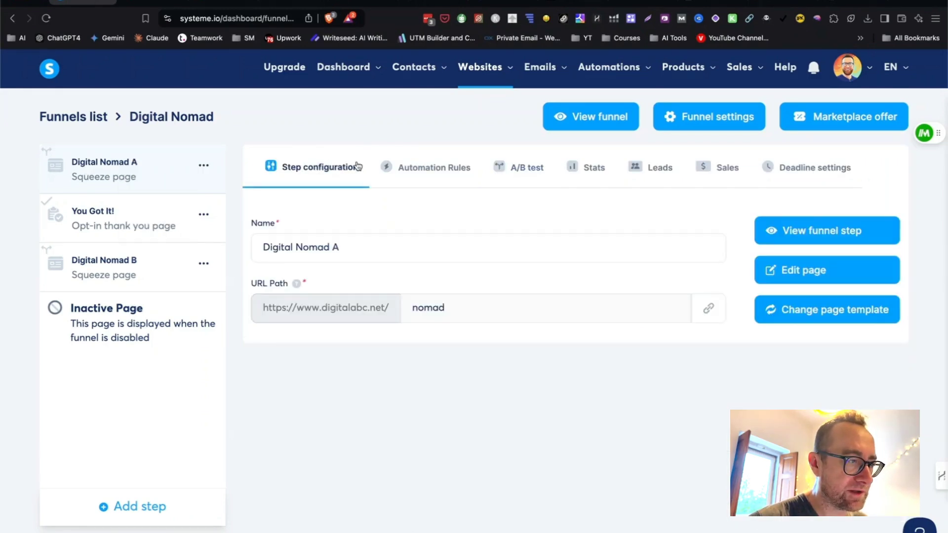
Check Digital Nomad A's automation rules and open the DL Followup e-mail campaign to view its e-mail sequence
left_click(423, 169)
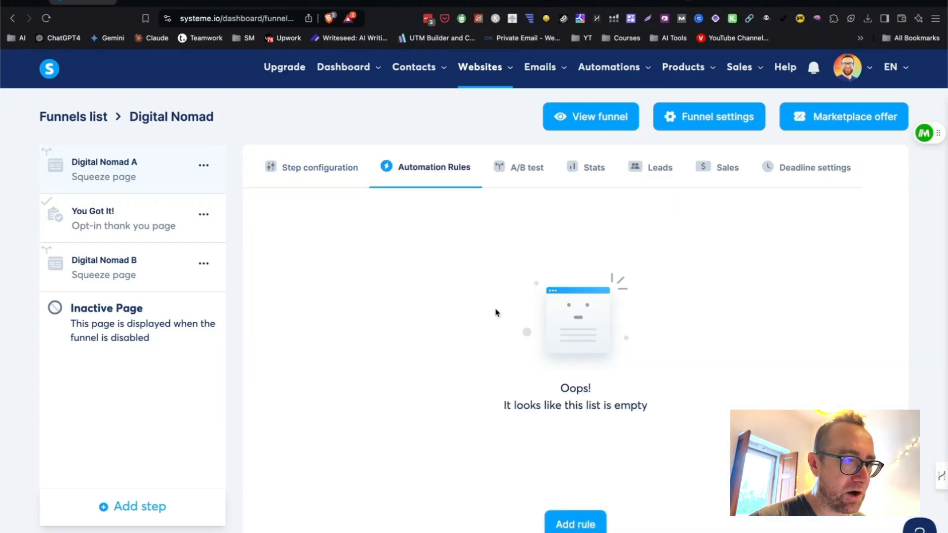
mouse_move(538, 79)
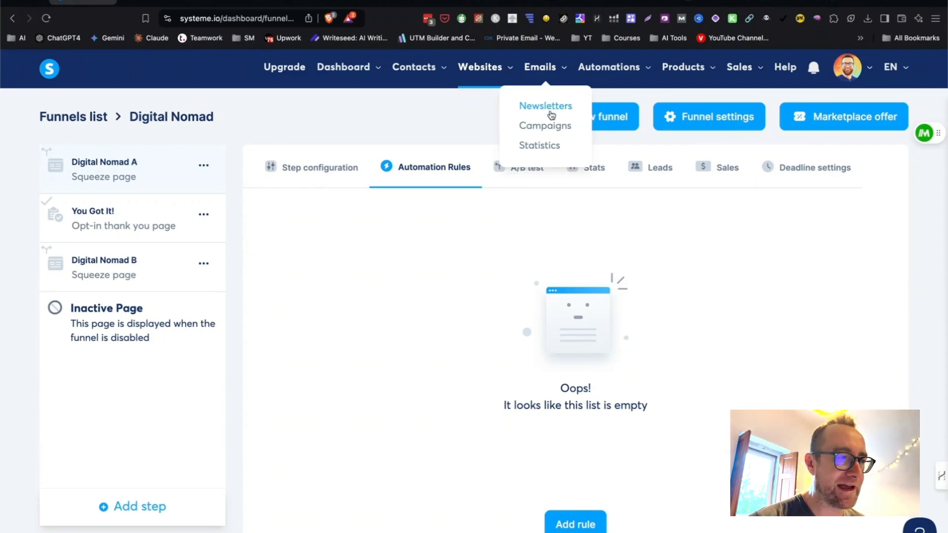
left_click(547, 129)
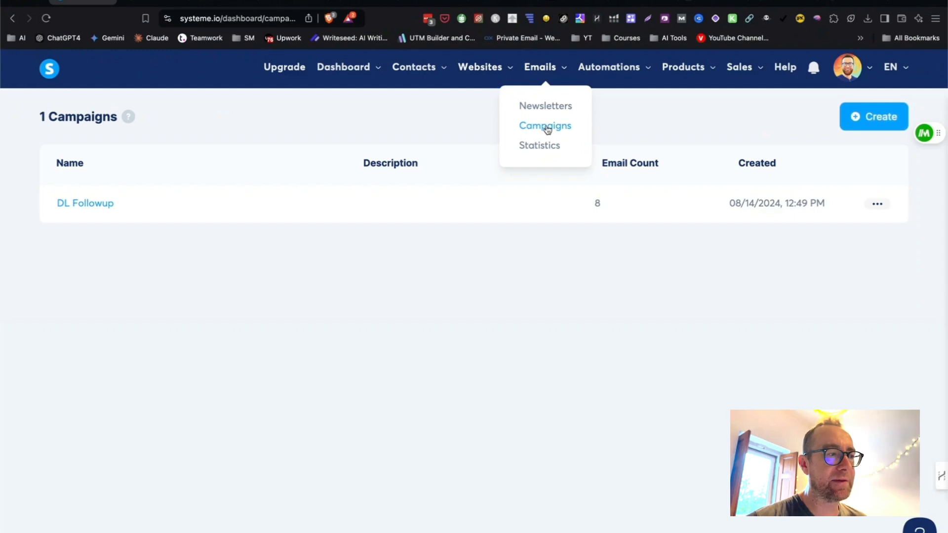
left_click(98, 206)
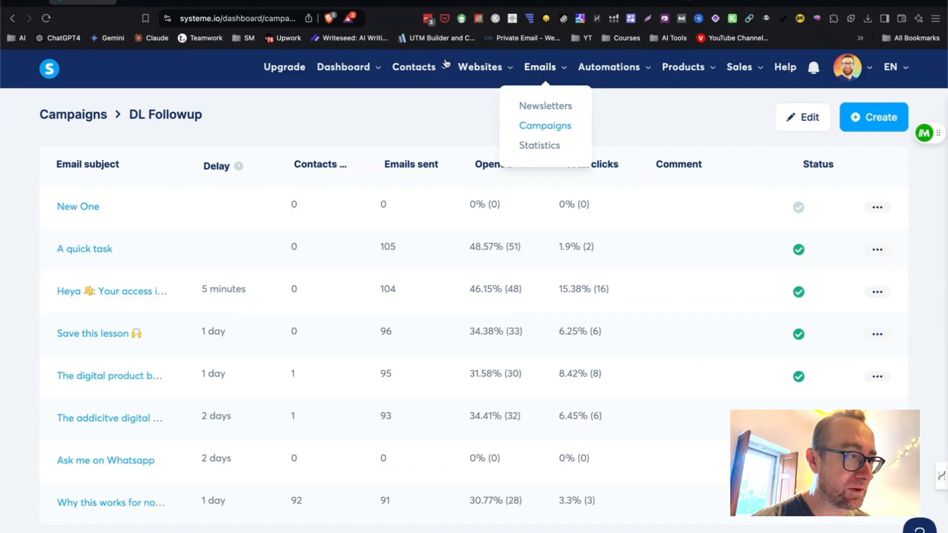
Reopen the Digital Nomad funnel and start an automation rule for Digital Nomad A with the "Funnel step form subscribed" trigger
mouse_move(482, 66)
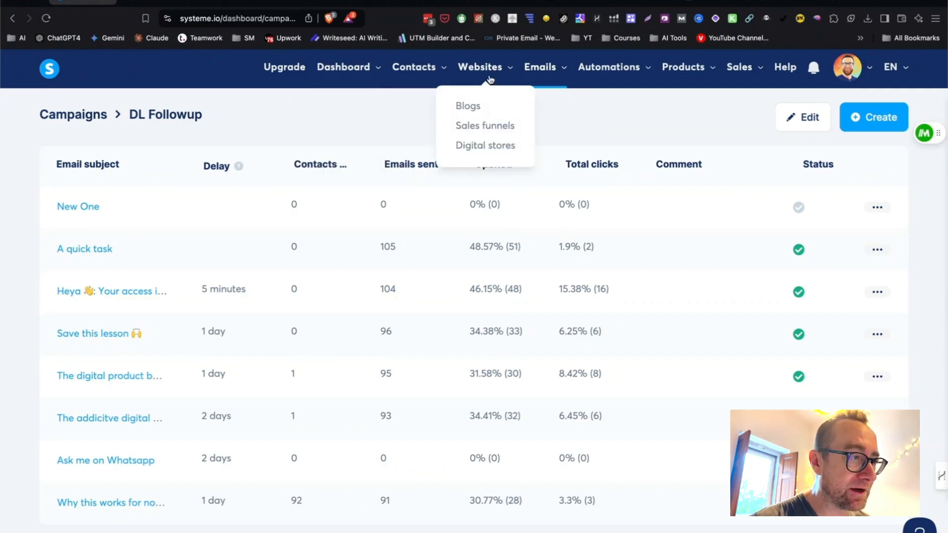
left_click(484, 126)
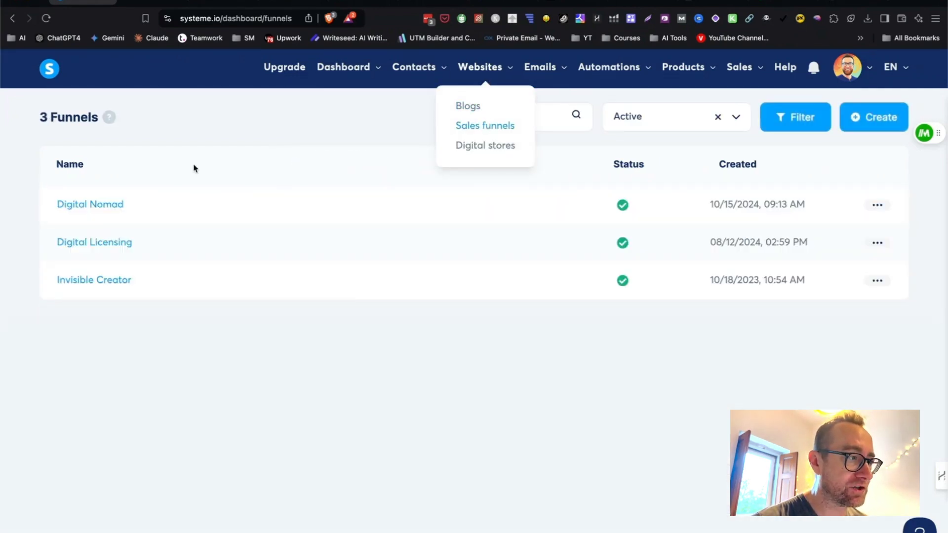
left_click(102, 207)
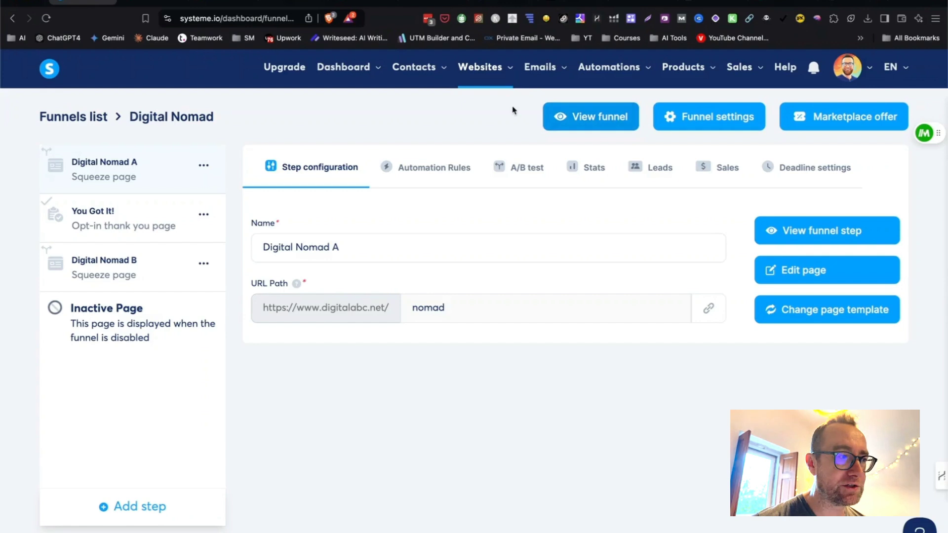
left_click(430, 169)
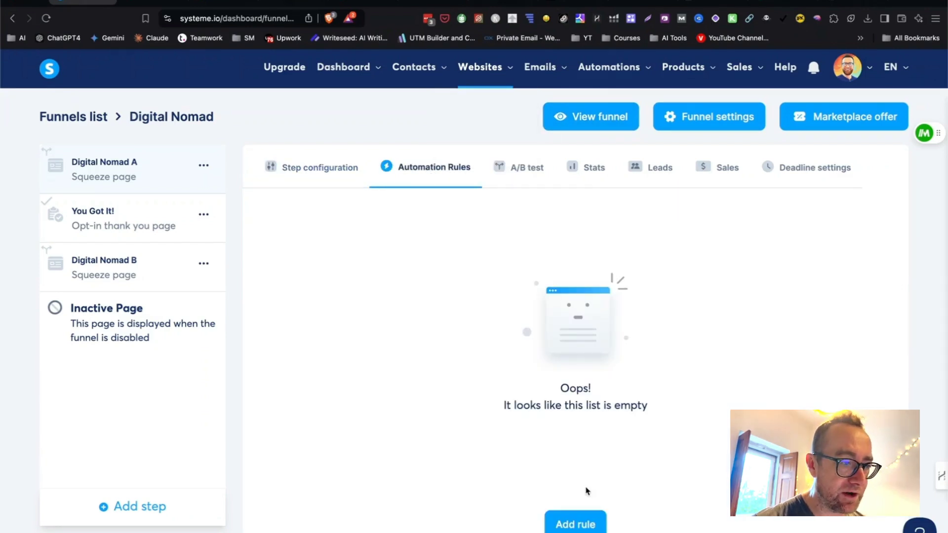
left_click(580, 523)
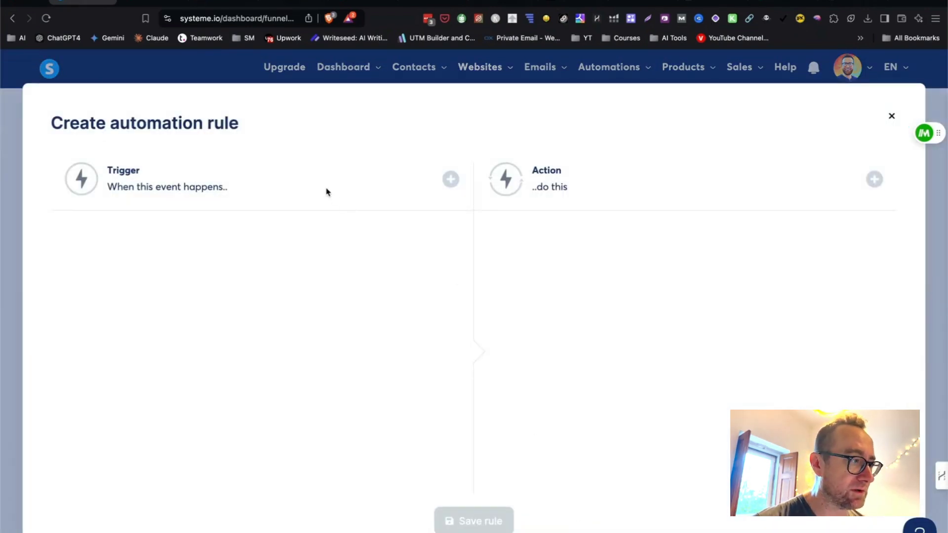
left_click(451, 180)
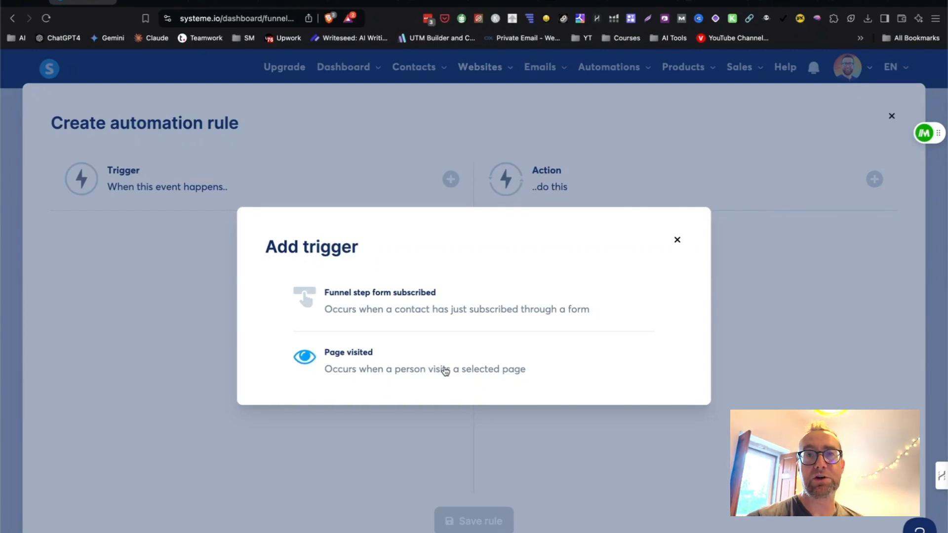
left_click(440, 304)
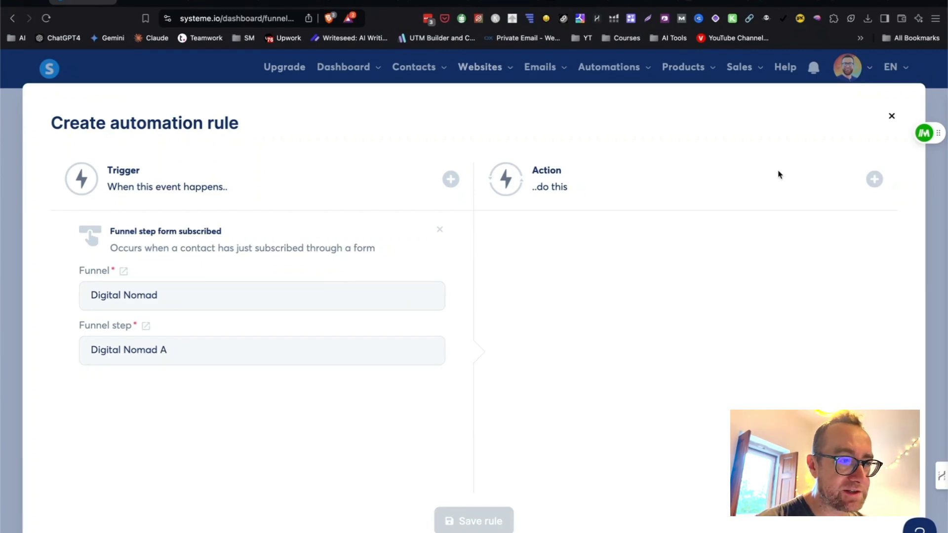
Add an action to the automation rule that gives the contact the "new lead" tag
left_click(875, 180)
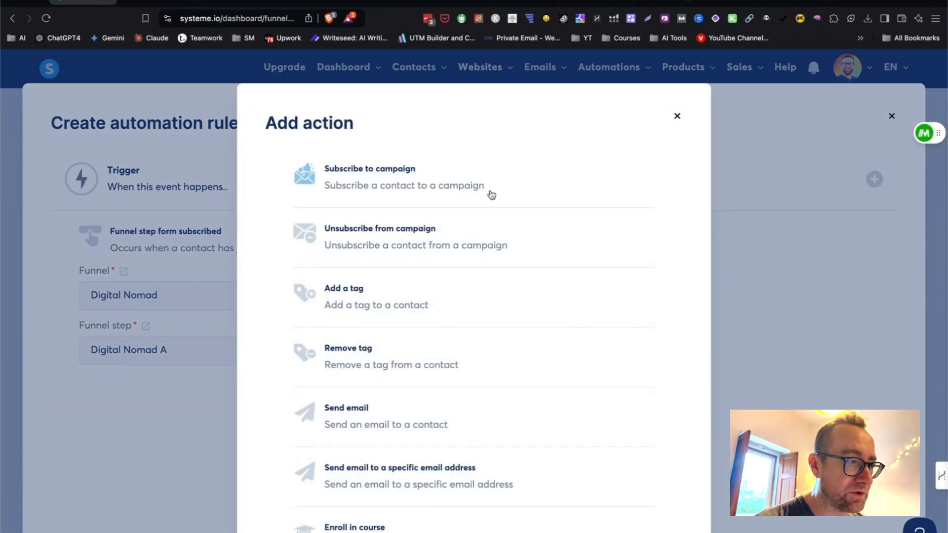
left_click(363, 305)
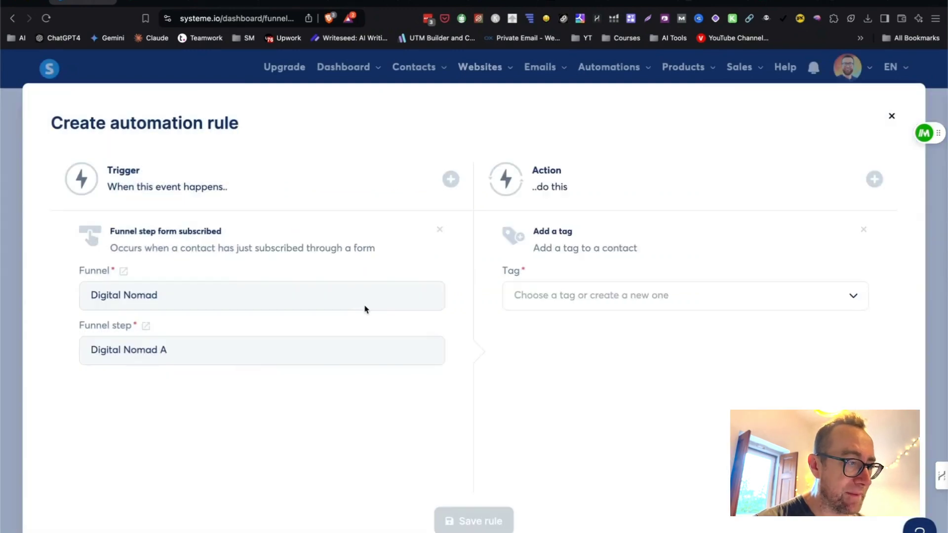
left_click(562, 296)
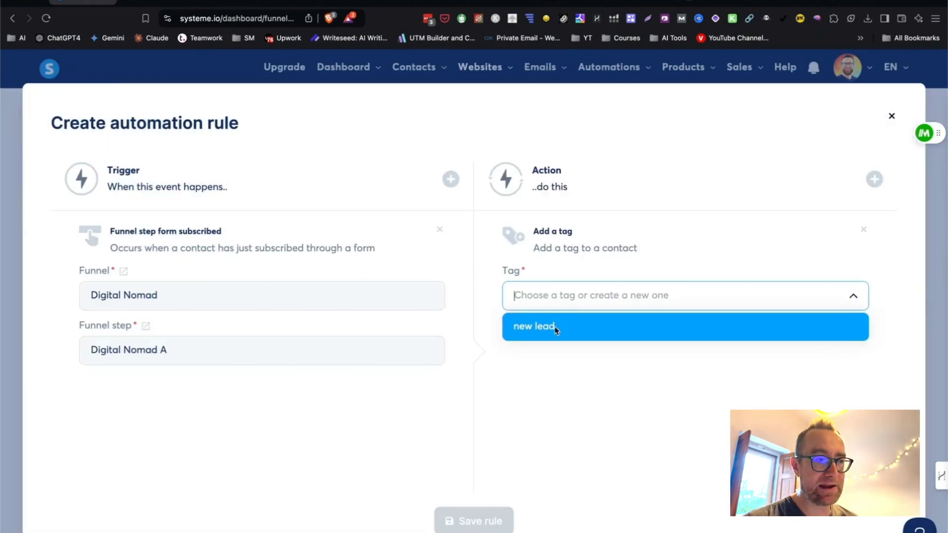
left_click(540, 330)
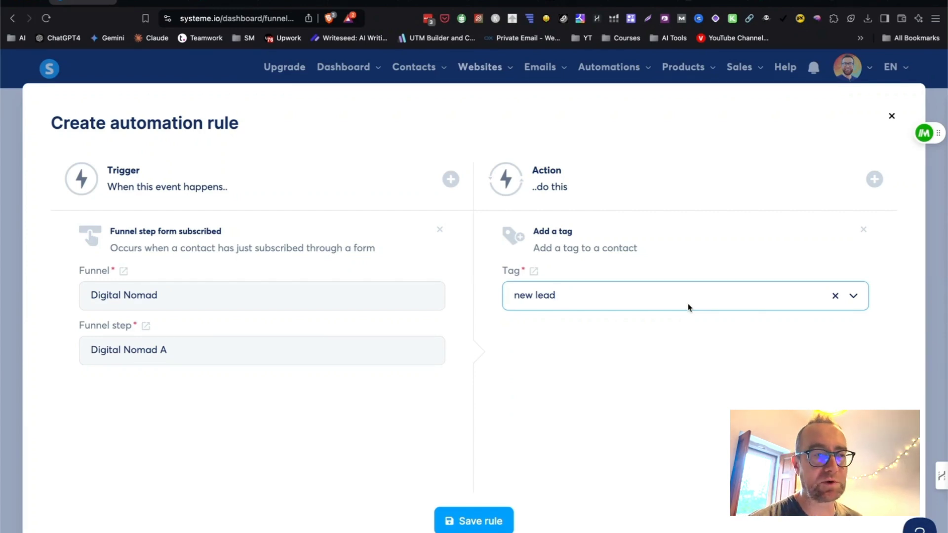
Add a second action that subscribes the contact to the DL Followup campaign, and save the automation rule
left_click(874, 179)
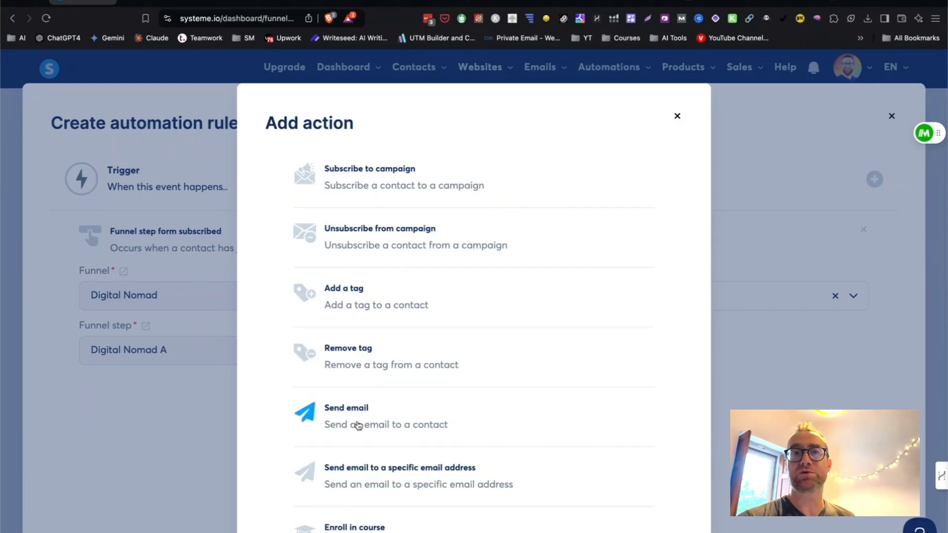
left_click(375, 180)
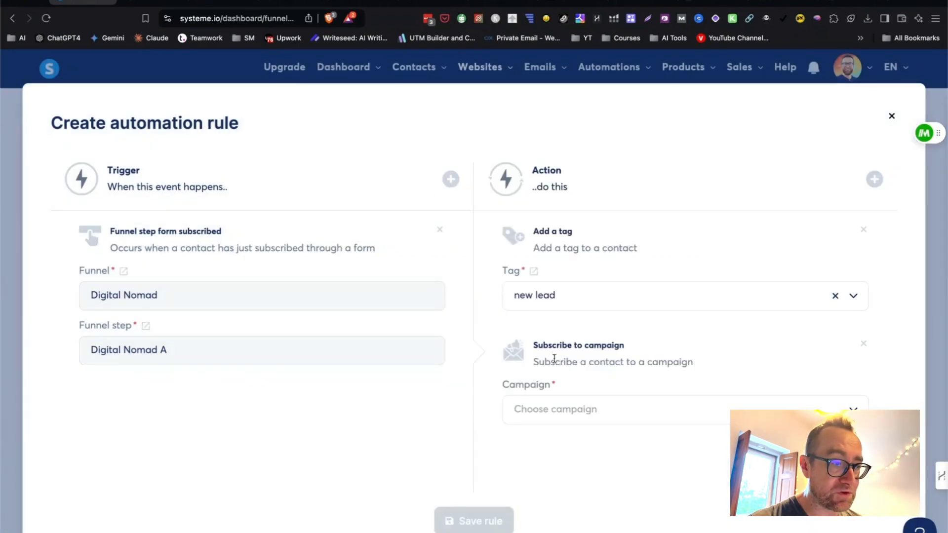
left_click(572, 410)
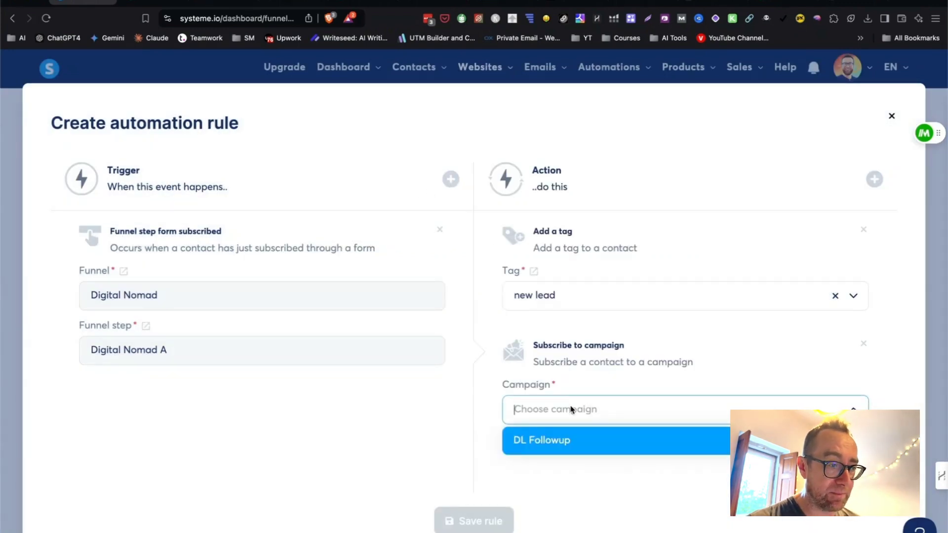
left_click(570, 441)
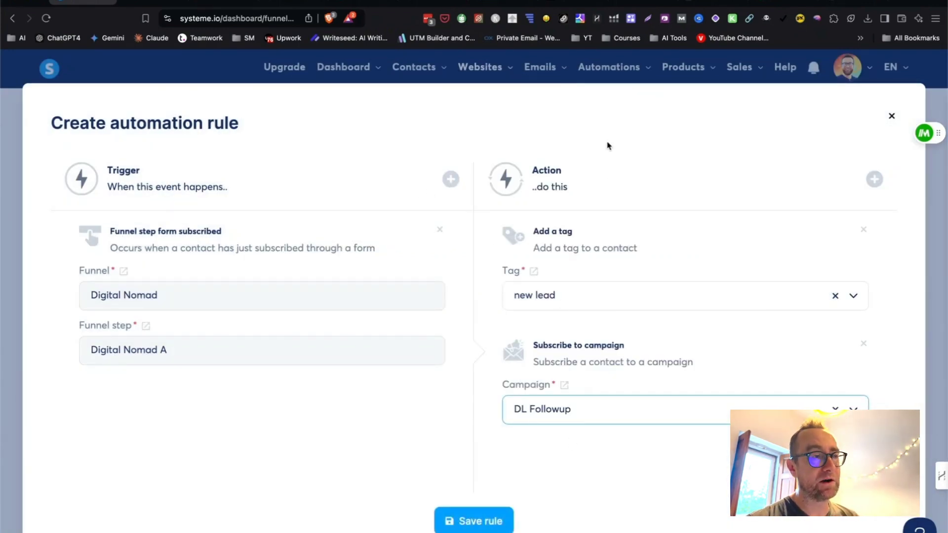
left_click(470, 522)
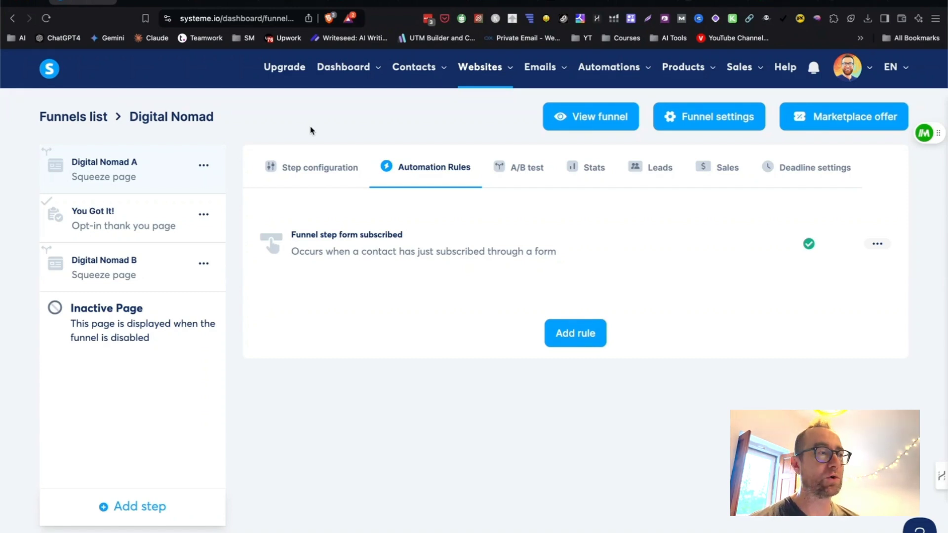
Look over the e-mail, product and sales features and open the account's own affiliate program dashboard
mouse_move(624, 68)
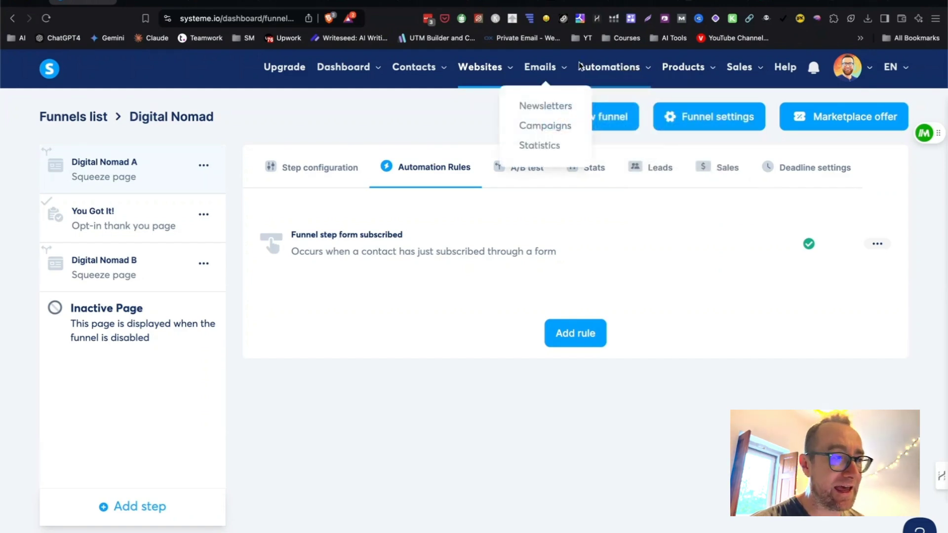
mouse_move(686, 73)
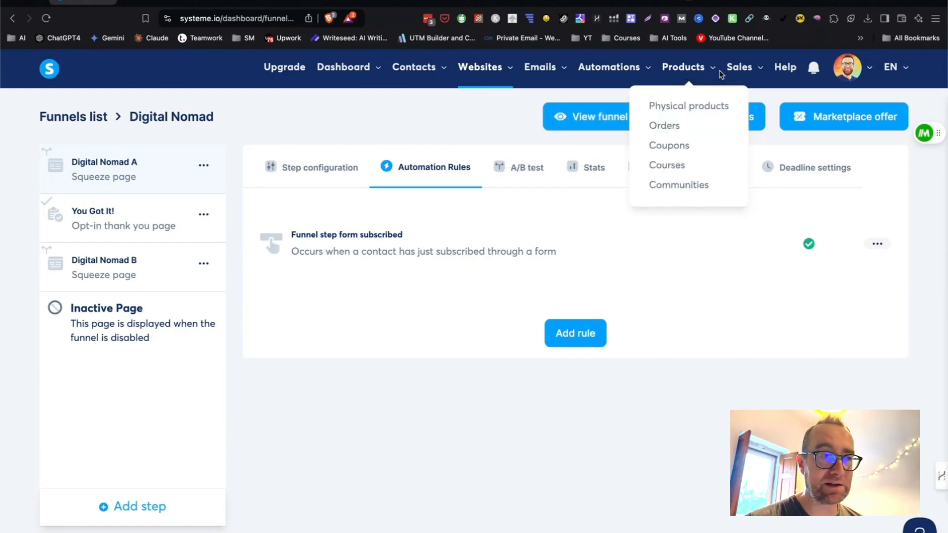
mouse_move(739, 69)
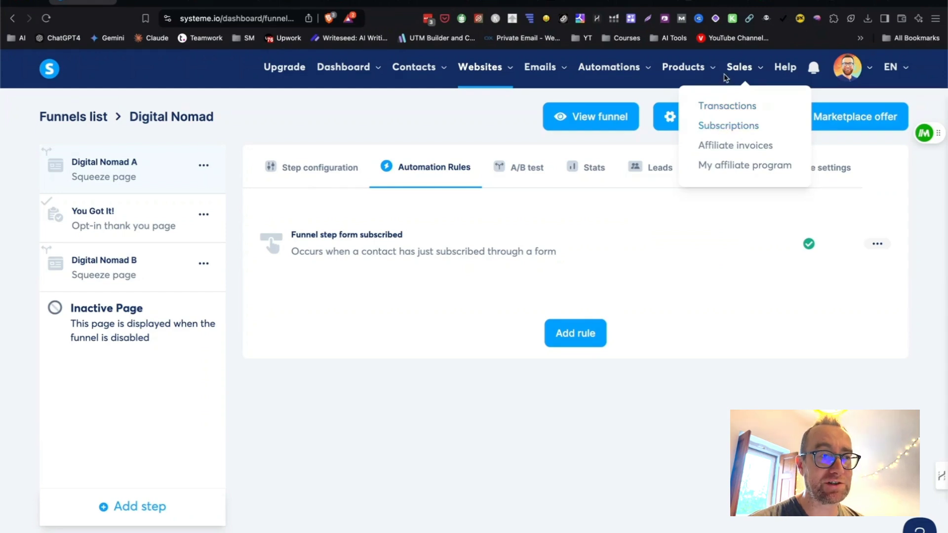
left_click(735, 169)
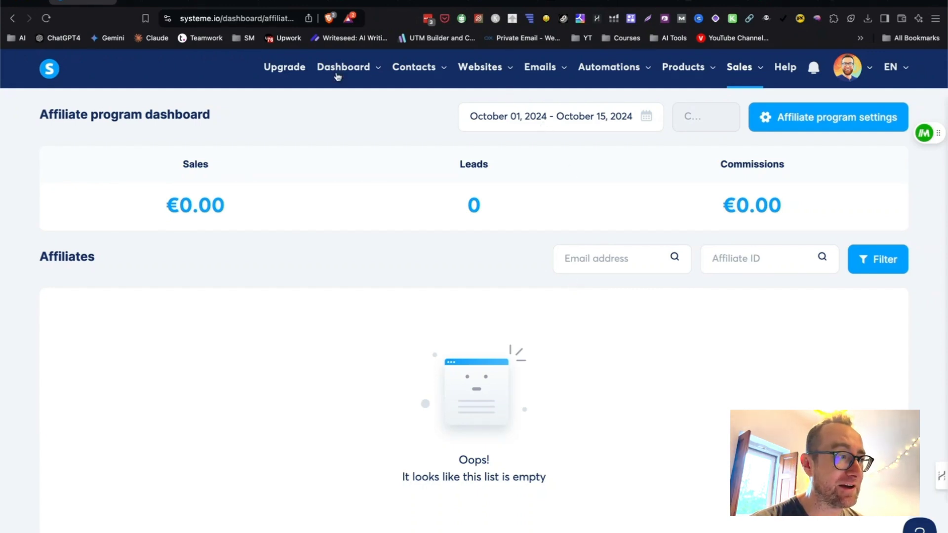
mouse_move(335, 74)
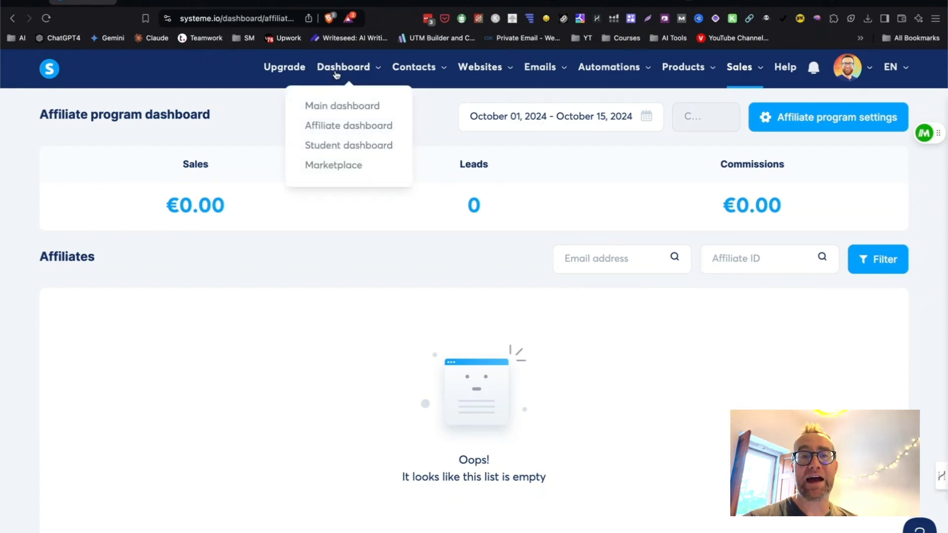